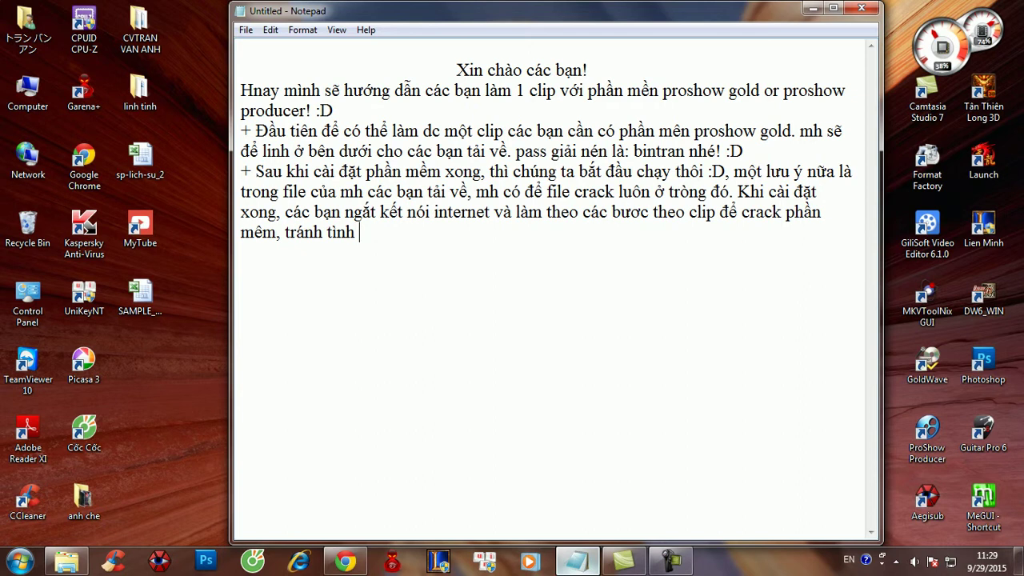
# - Continue the last Notepad sentence with "trạng các bạn clip xong chạy thì thấy ức chế khi"
pyautogui.write('bạnlamf')
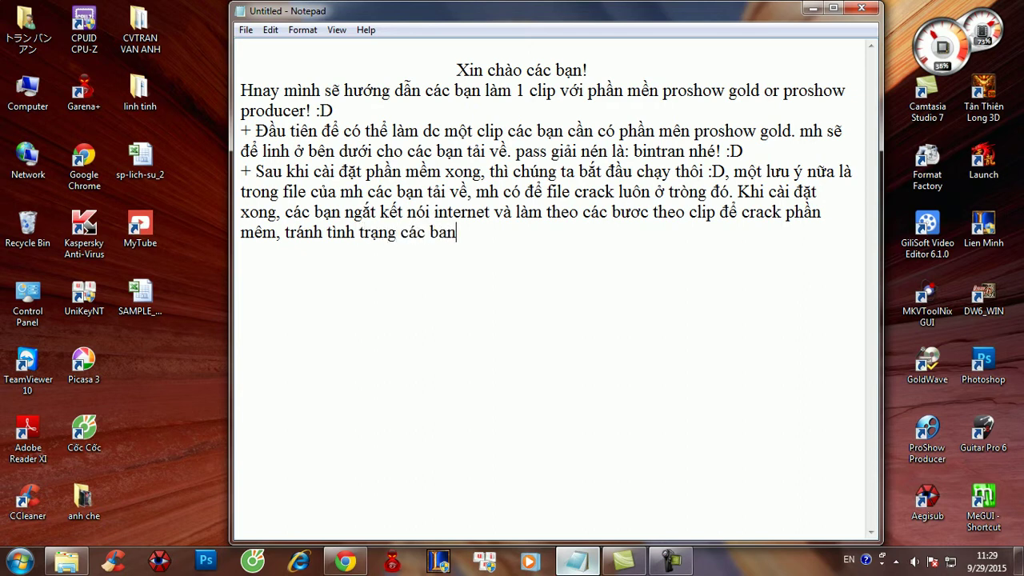
pyautogui.press('BackSpace')
pyautogui.press('BackSpace')
pyautogui.press('BackSpace')
pyautogui.press('BackSpace')
pyautogui.write('clo')
pyautogui.press('BackSpace')
pyautogui.press('BackSpace')
pyautogui.write('lop')
pyautogui.press('BackSpace')
pyautogui.press('BackSpace')
pyautogui.write('ip xong chạy')
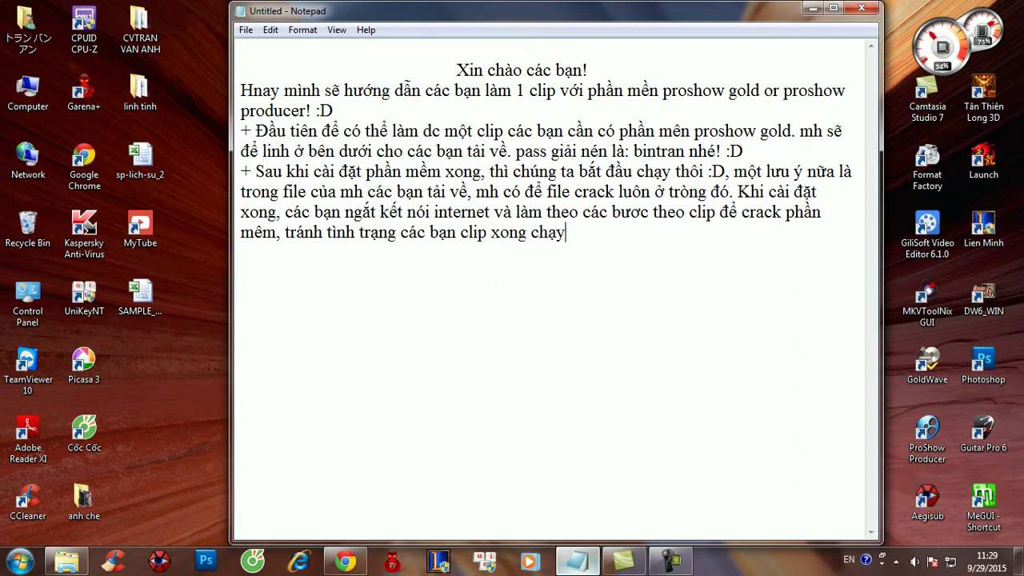
pyautogui.write(' thi thì thấy ức cheế khi')
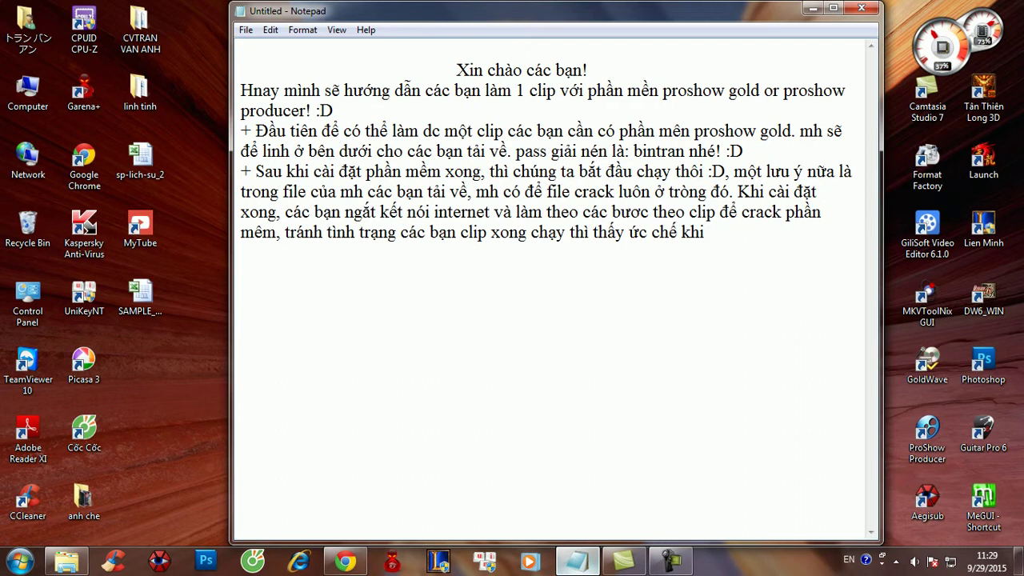
# - Finish the sentence with "có dòng chữ màu vàng chắn ngang màn hình clip đẹp như trong tranh của bạn :D"
pyautogui.write(' có dòng chữ')
pyautogui.write(' màu ')
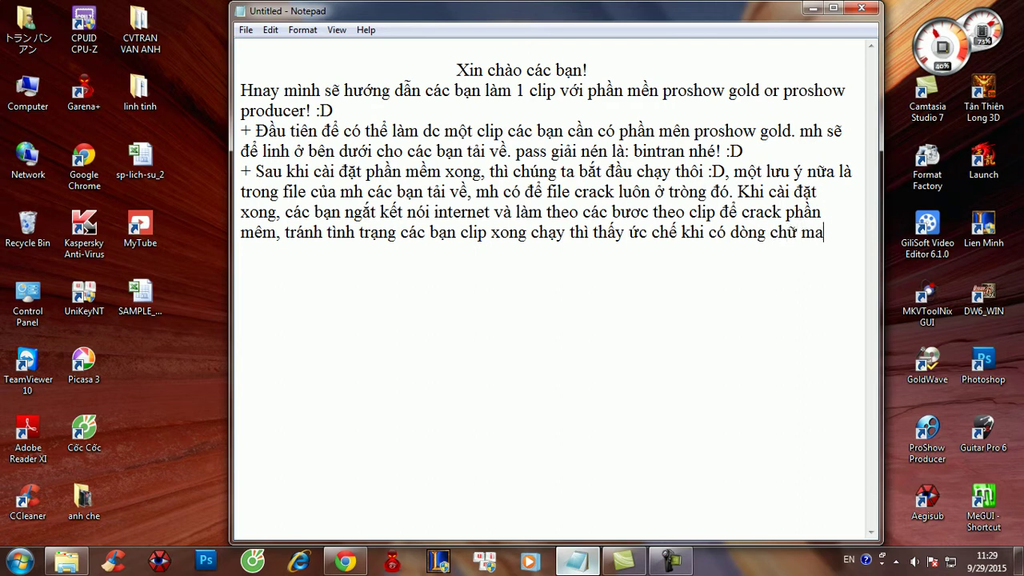
pyautogui.write('vàng chăn ngang ma')
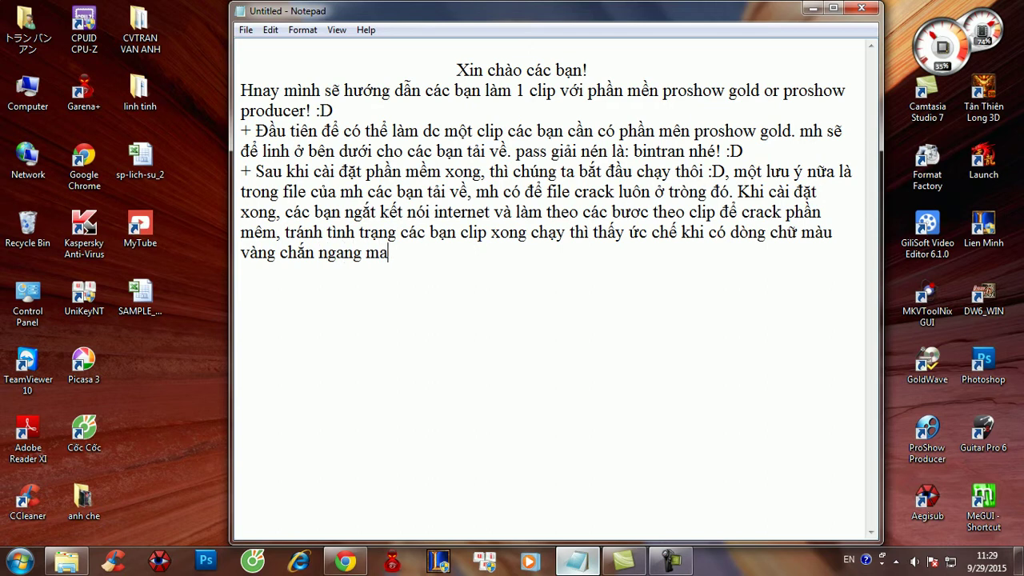
pyautogui.press('BackSpace')
pyautogui.write('àn hình clip')
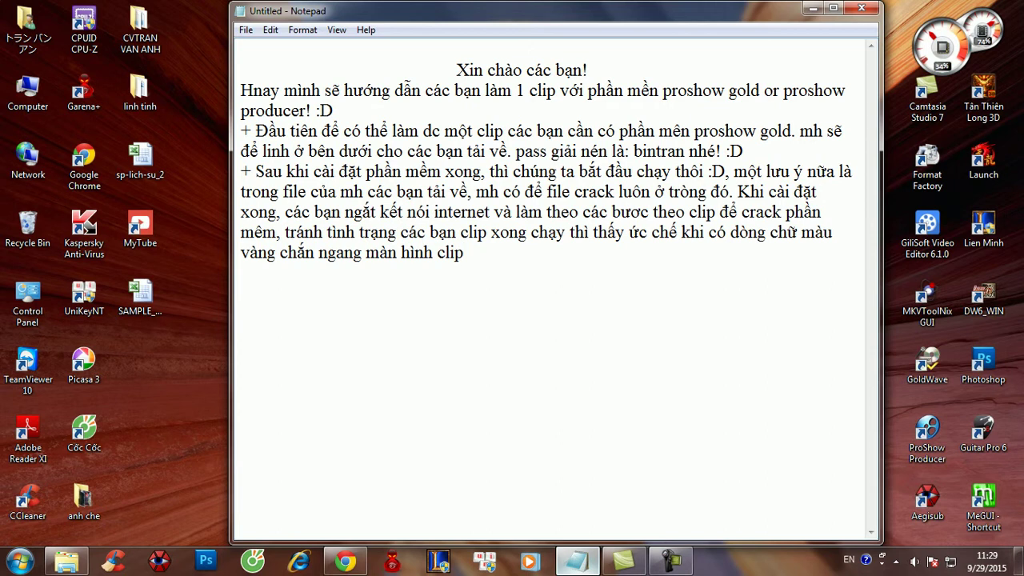
pyautogui.write(' đẹp nh')
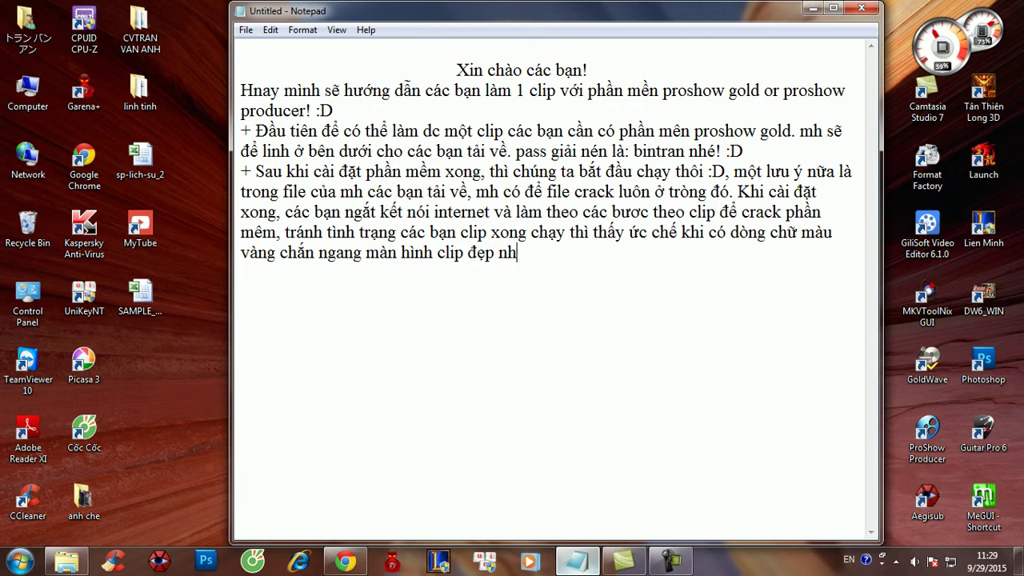
pyautogui.write('ư trong tran')
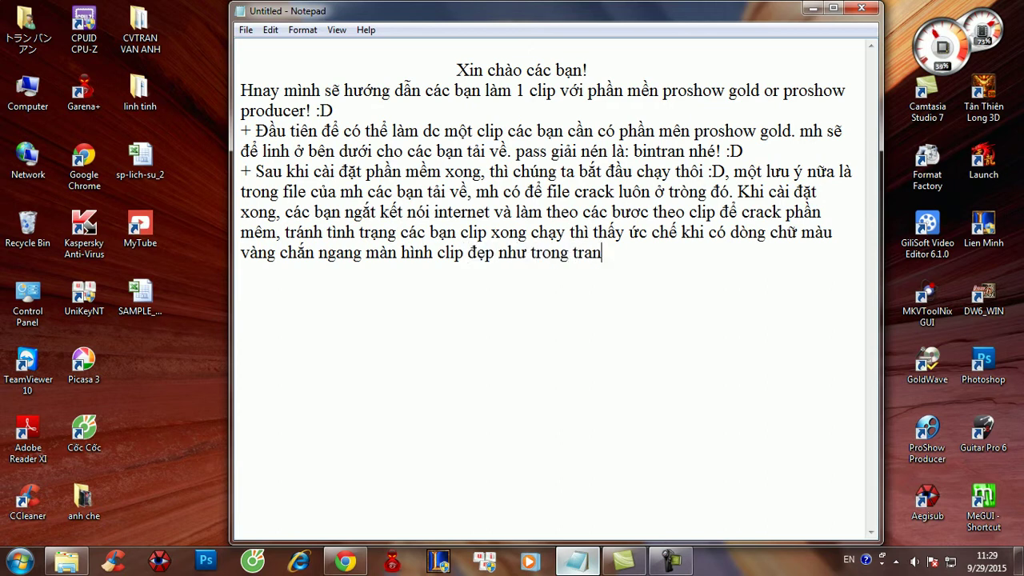
pyautogui.write('h của ban')
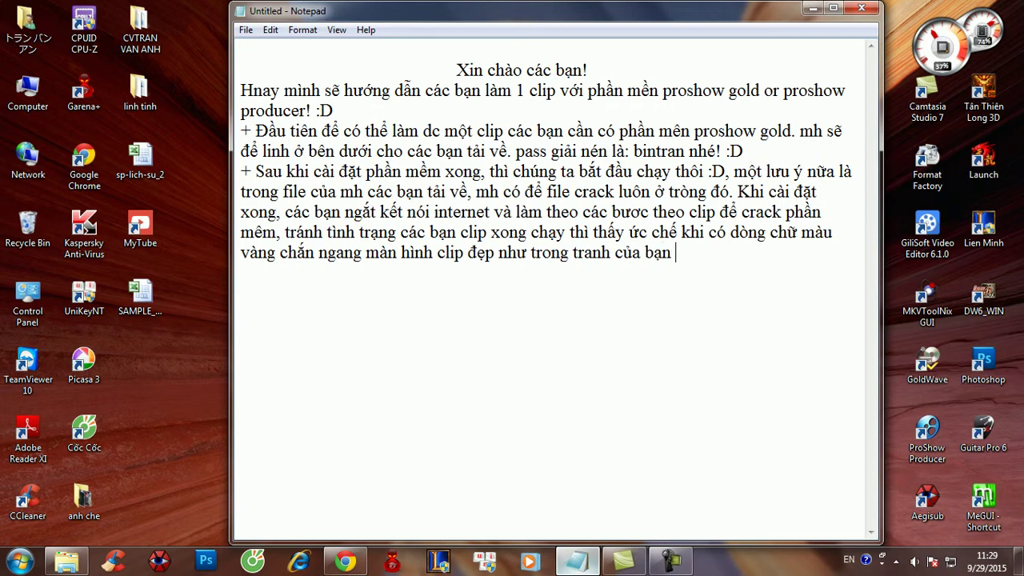
pyautogui.write(' :D')
# - Show the desktop and refresh it
pyautogui.press('super+d')
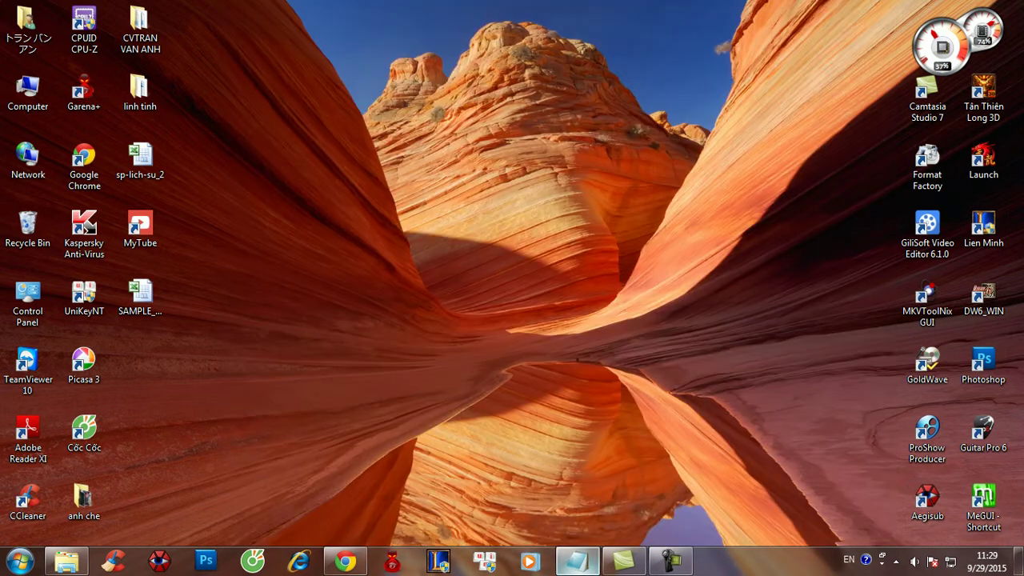
pyautogui.rightClick(281, 50)
pyautogui.click(320, 91)
pyautogui.rightClick(354, 98)
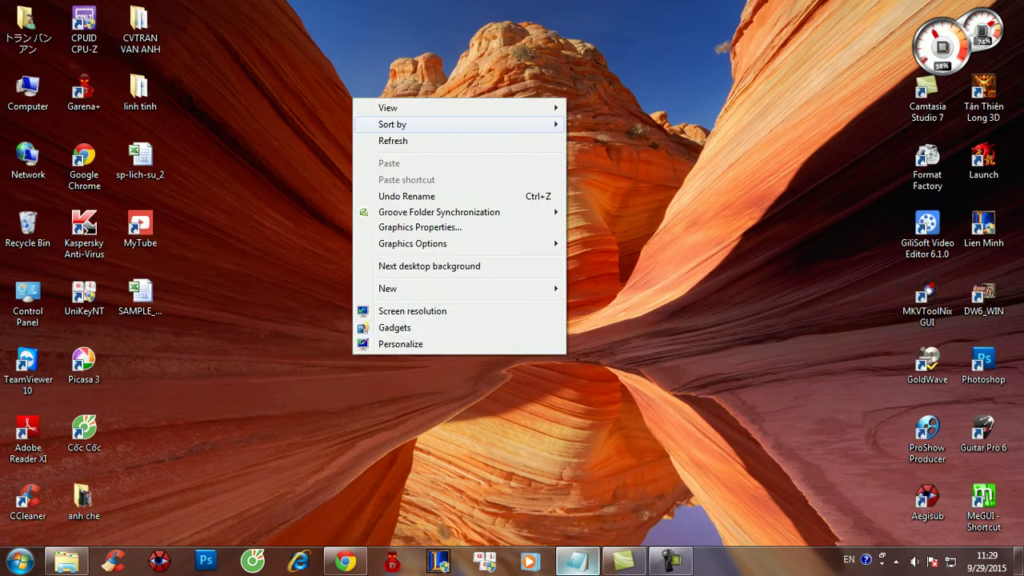
pyautogui.click(392, 141)
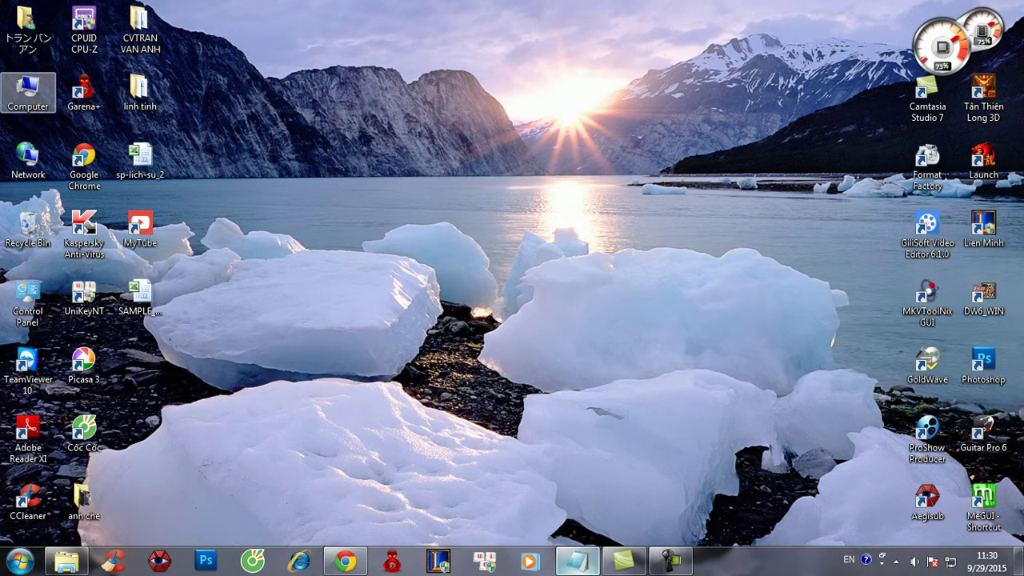
# - Open the Crack folder inside "ProShow Producer 5.0 build 3222" on drive D: and select all of its files
pyautogui.doubleClick(28, 89)
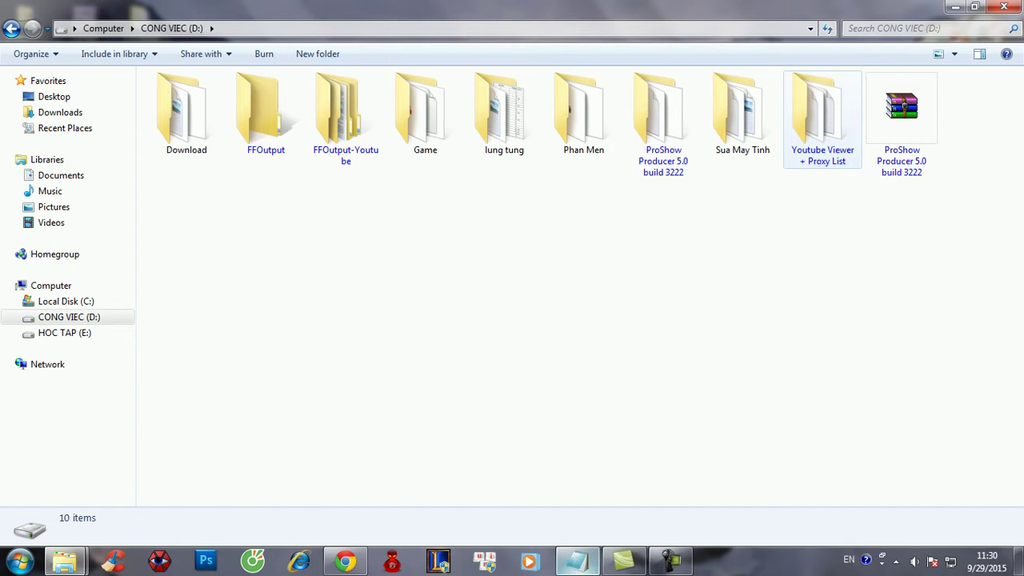
pyautogui.doubleClick(664, 120)
pyautogui.doubleClick(179, 98)
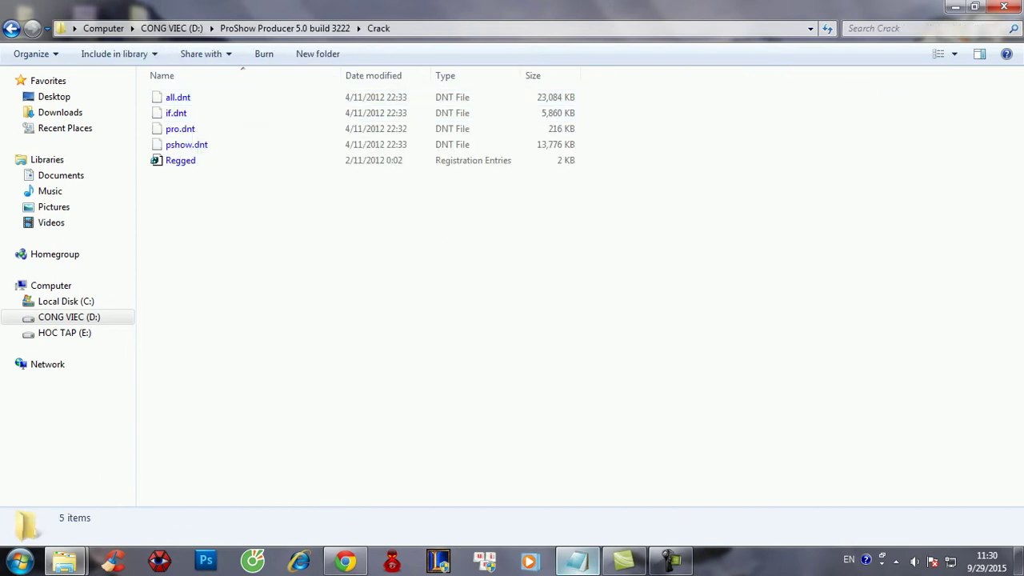
pyautogui.hotkey('ctrl', 'a')
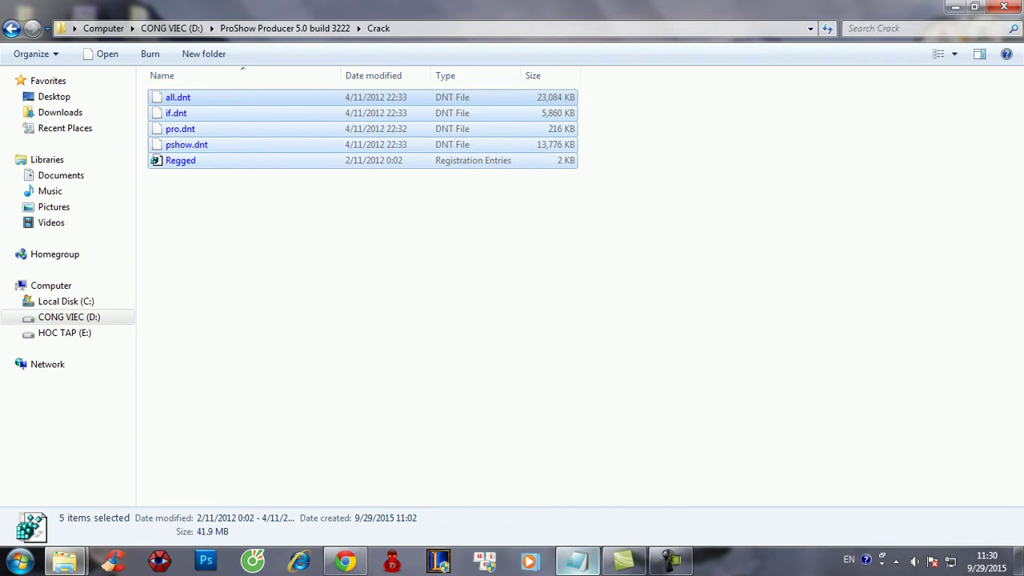
# - Switch to Notepad, shift its window off the file list, and add a new line reading "+ Các bạn copy tất cả, rồi"
pyautogui.click(577, 561)
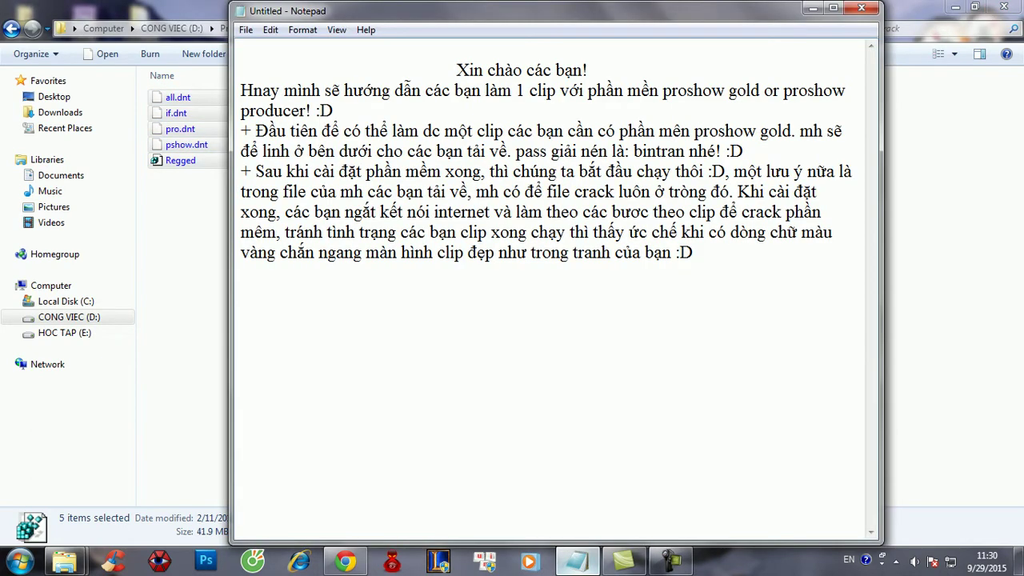
pyautogui.moveTo(552, 11); pyautogui.dragTo(731, 11)
pyautogui.press('Return')
pyautogui.write('!')
pyautogui.press('BackSpace')
pyautogui.write('+ ')
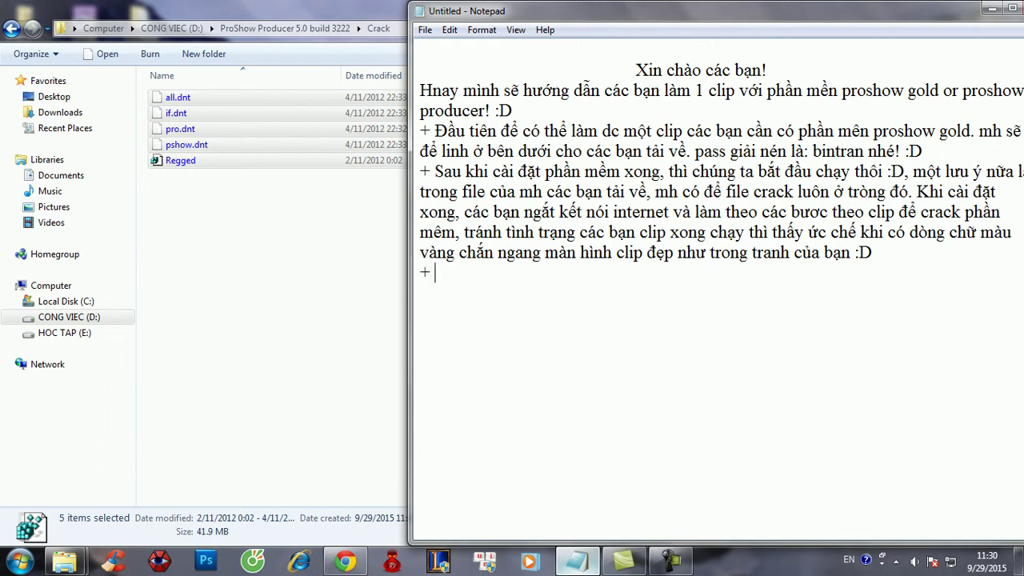
pyautogui.write('Các bạn copy t')
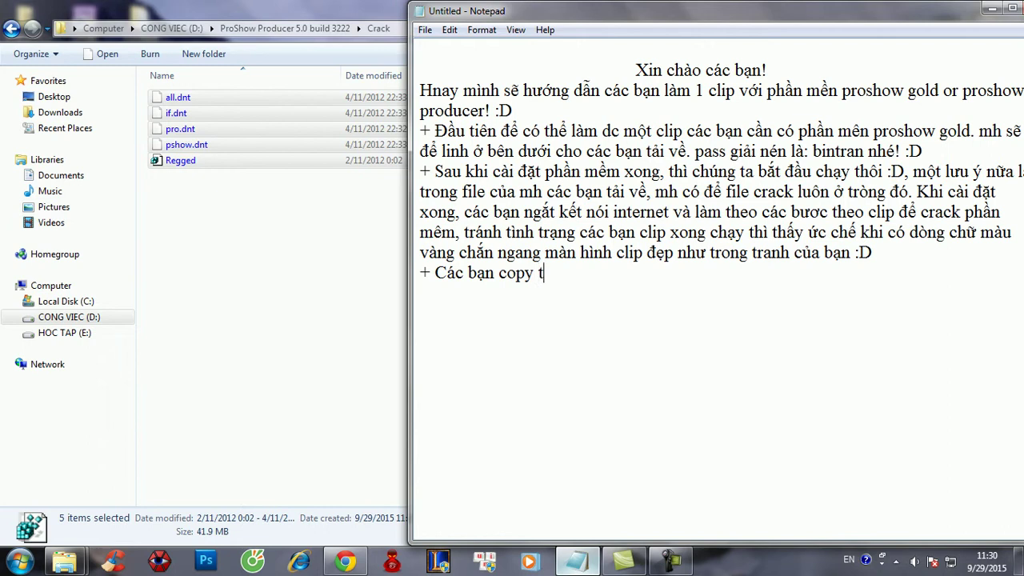
pyautogui.write('âts car, rpp')
pyautogui.press('BackSpace')
pyautogui.press('BackSpace')
pyautogui.write('ooif pase')
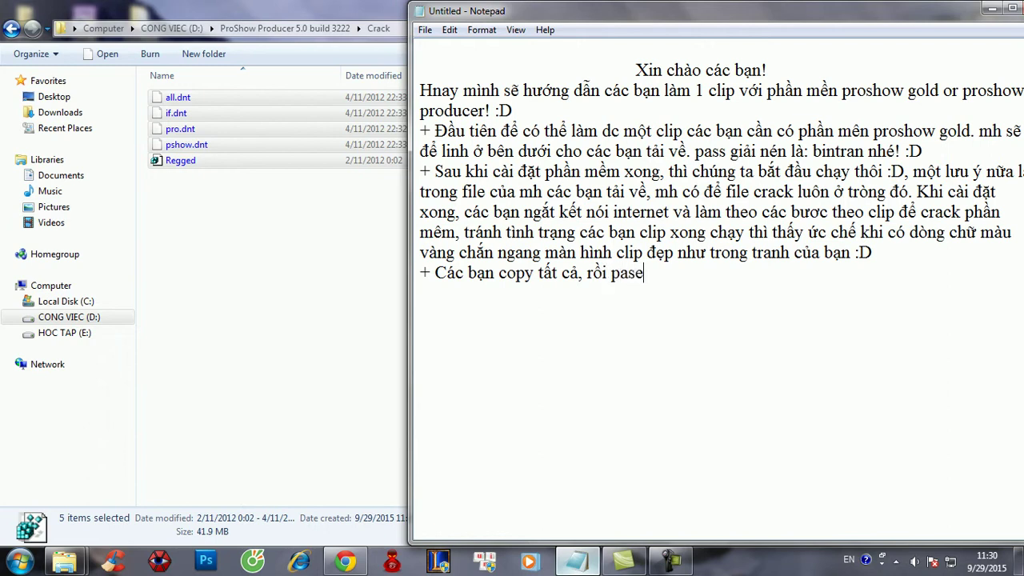
# - Replace the misspelled paste word at the end of the new line with "dán vào thư mục"
pyautogui.press('BackSpace')
pyautogui.press('BackSpace')
pyautogui.write('te')
pyautogui.press('BackSpace')
pyautogui.write('ses')
pyautogui.press('BackSpace')
pyautogui.press('BackSpace')
pyautogui.press('BackSpace')
pyautogui.press('BackSpace')
pyautogui.press('BackSpace')
pyautogui.write('ddans vaof thuw muc')
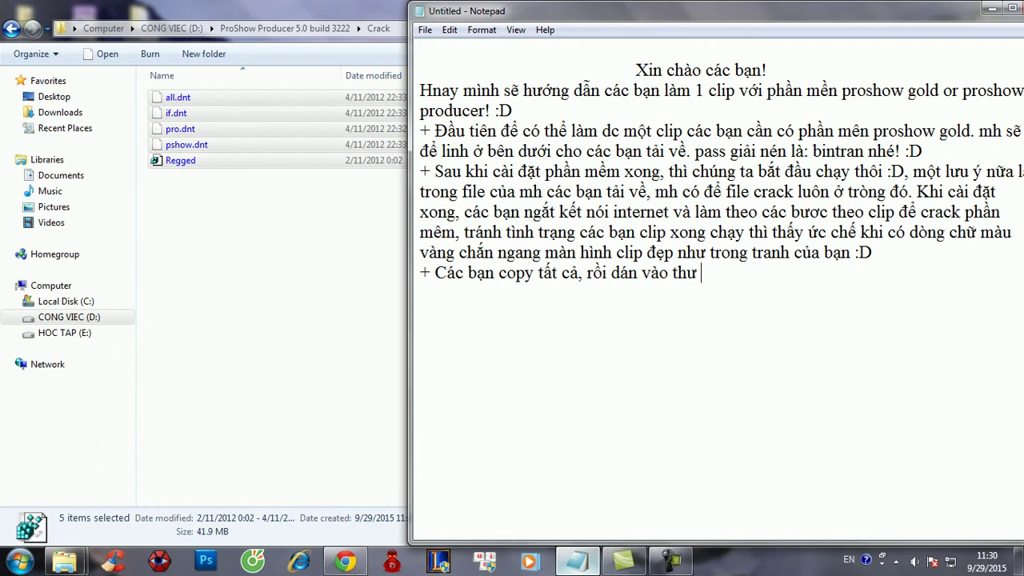
# - Extend the line with the destination "prosho ducer trong ổ mà các bạn cài đặt"
pyautogui.write('j proshog')
pyautogui.press('BackSpace')
pyautogui.write('ducre')
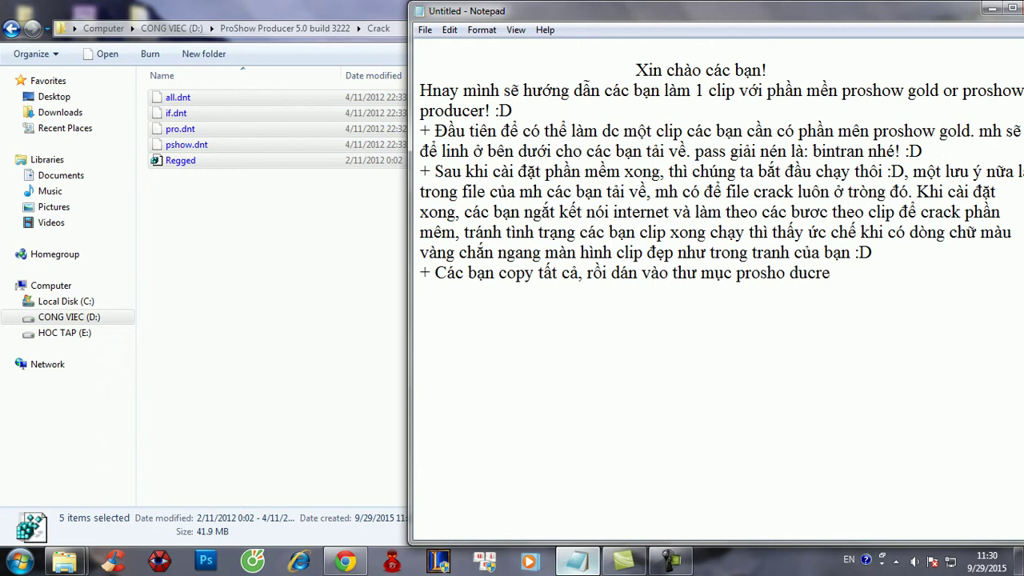
pyautogui.press('BackSpace')
pyautogui.press('BackSpace')
pyautogui.write('er r')
pyautogui.press('BackSpace')
pyautogui.write('trong ổ mà các banj cài đặt')
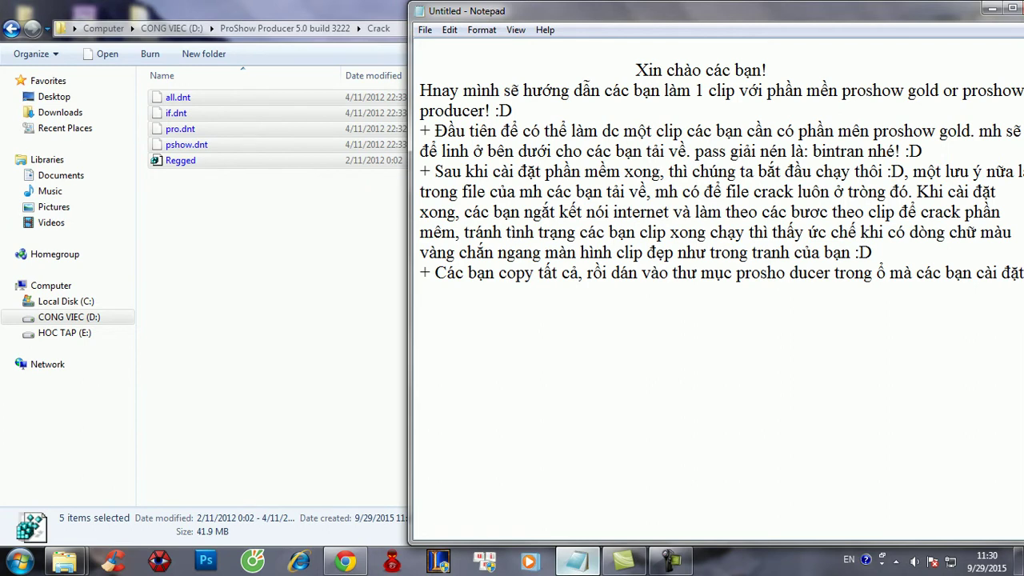
# - Switch to File Explorer and open C:\Program Files\Photodex\ProShow Producer at the end of its file list, where Regged is shown
pyautogui.click(268, 297)
pyautogui.click(65, 302)
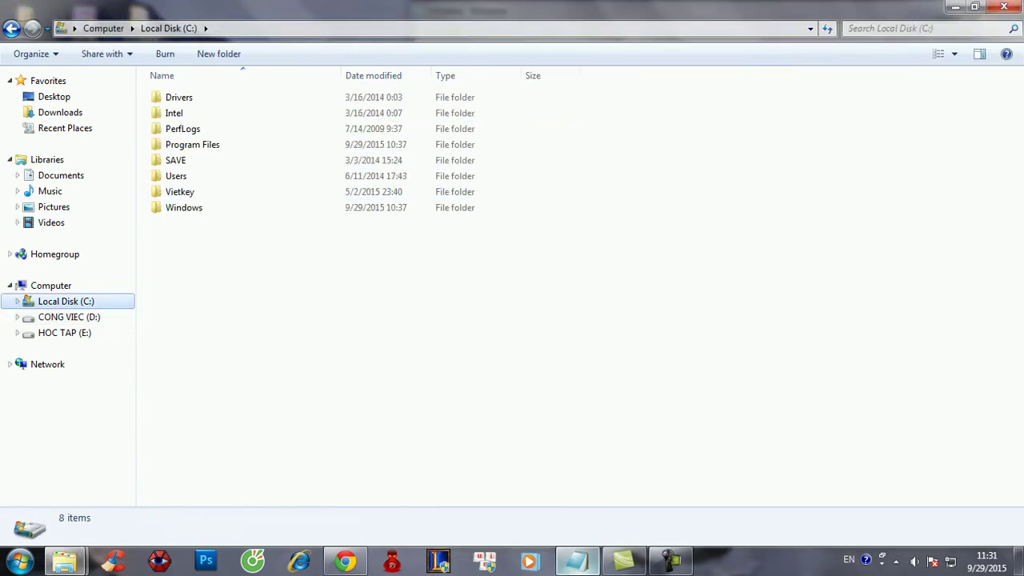
pyautogui.doubleClick(192, 144)
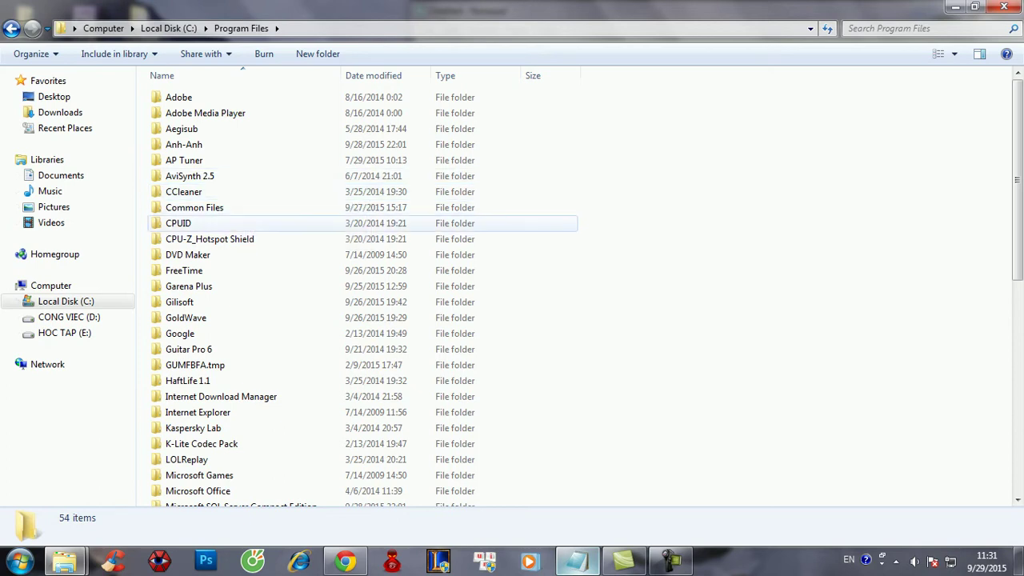
pyautogui.click(192, 252)
pyautogui.press('p')
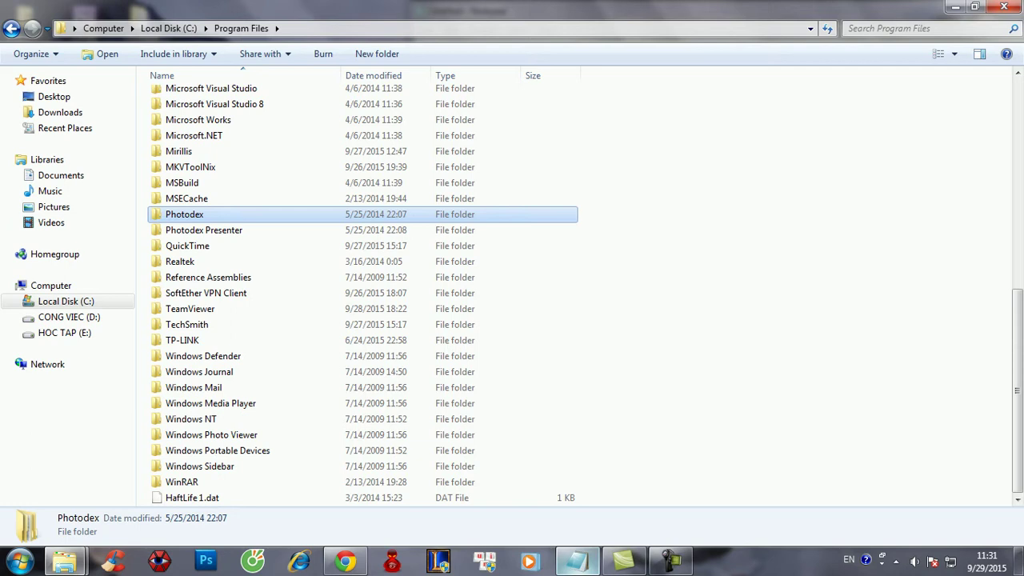
pyautogui.click(578, 561)
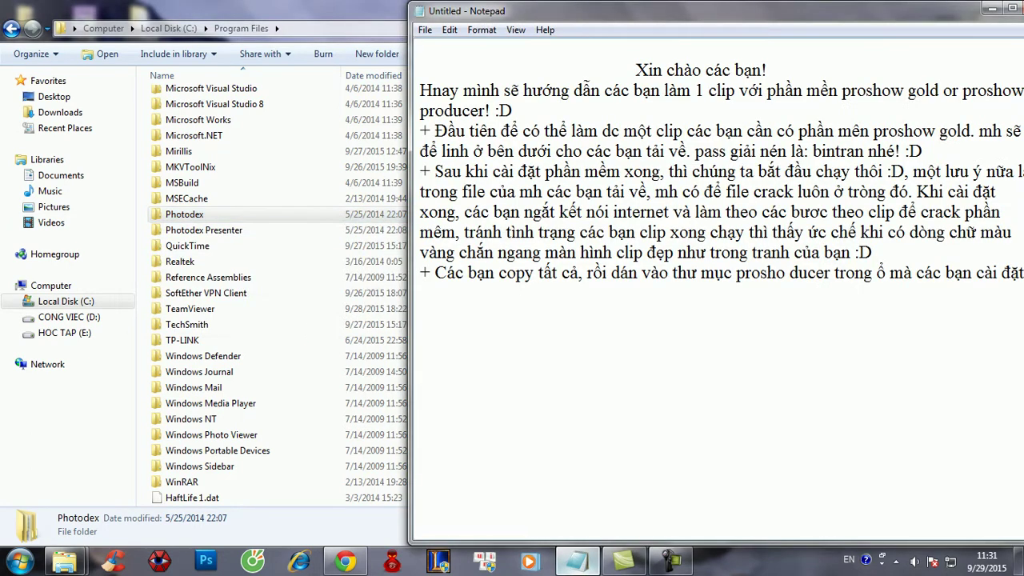
pyautogui.hotkey('alt', 'Tab')
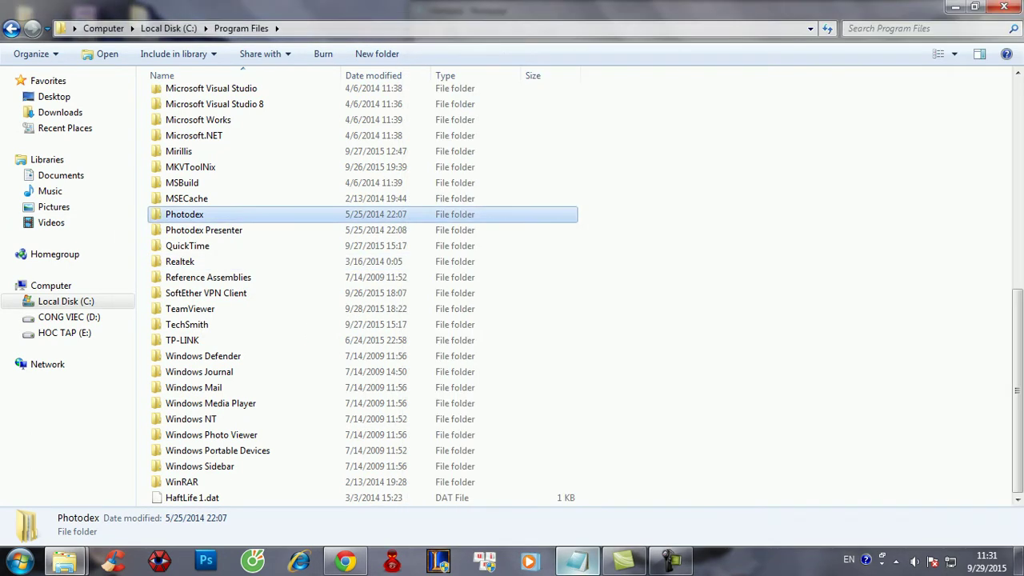
pyautogui.press('Return')
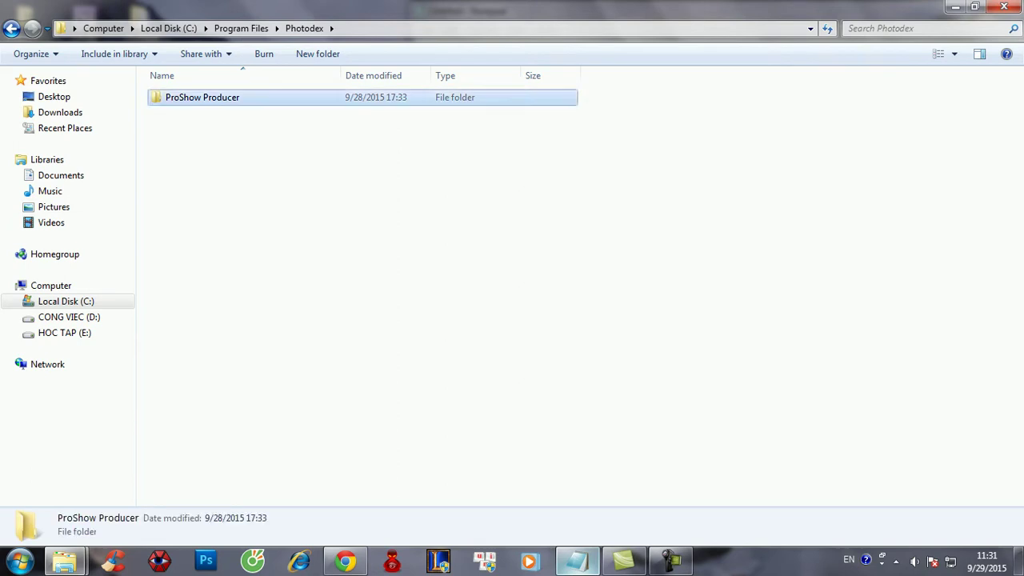
pyautogui.press('Return')
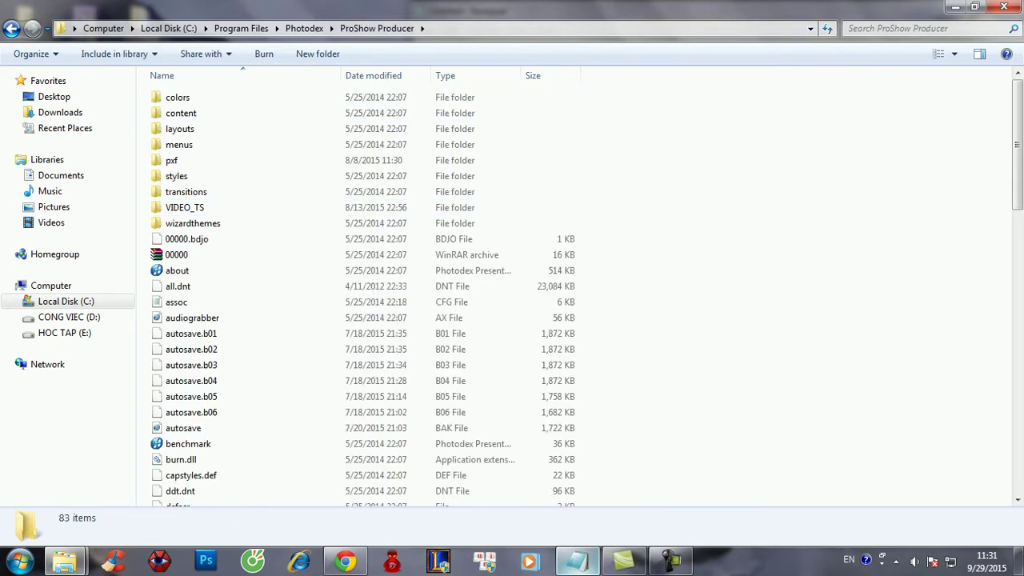
pyautogui.scroll(-12, 360, 293)
pyautogui.scroll(-7, 360, 292)
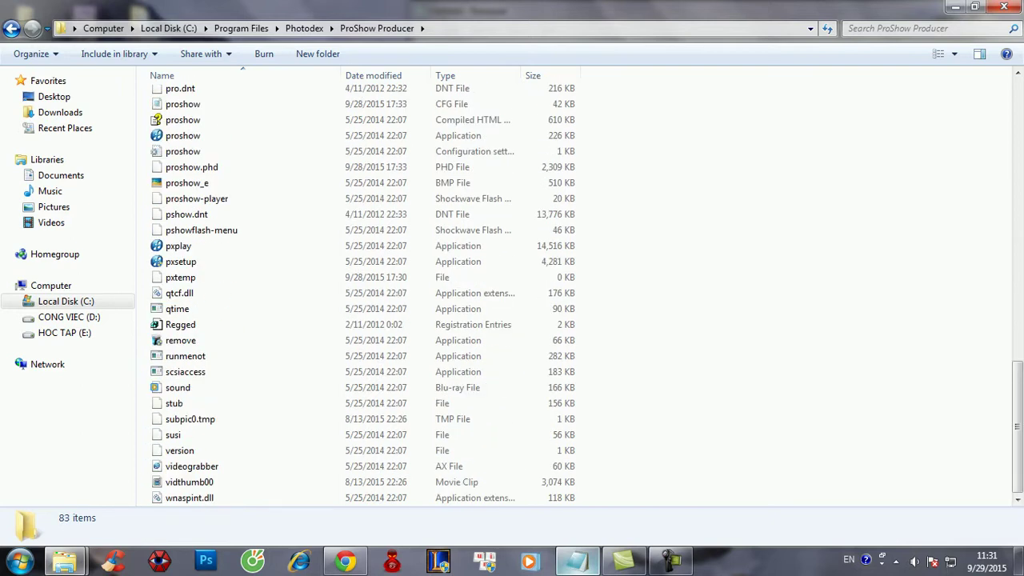
# - Return to Notepad, move its window so the full text fits on screen, and append ", các bạn dán vào" to the last line
pyautogui.hotkey('alt', 'Tab')
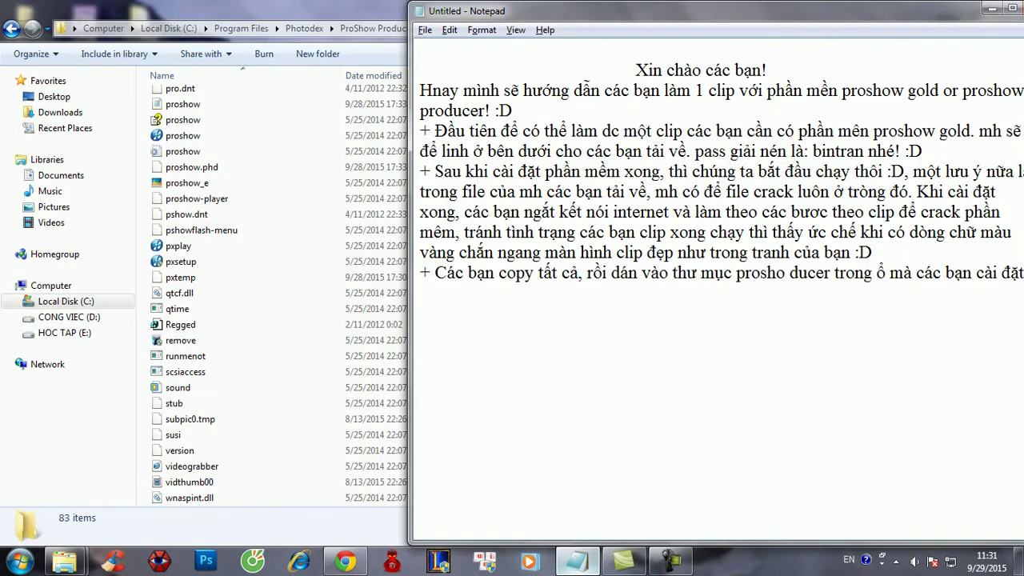
pyautogui.moveTo(704, 11); pyautogui.dragTo(647, 11)
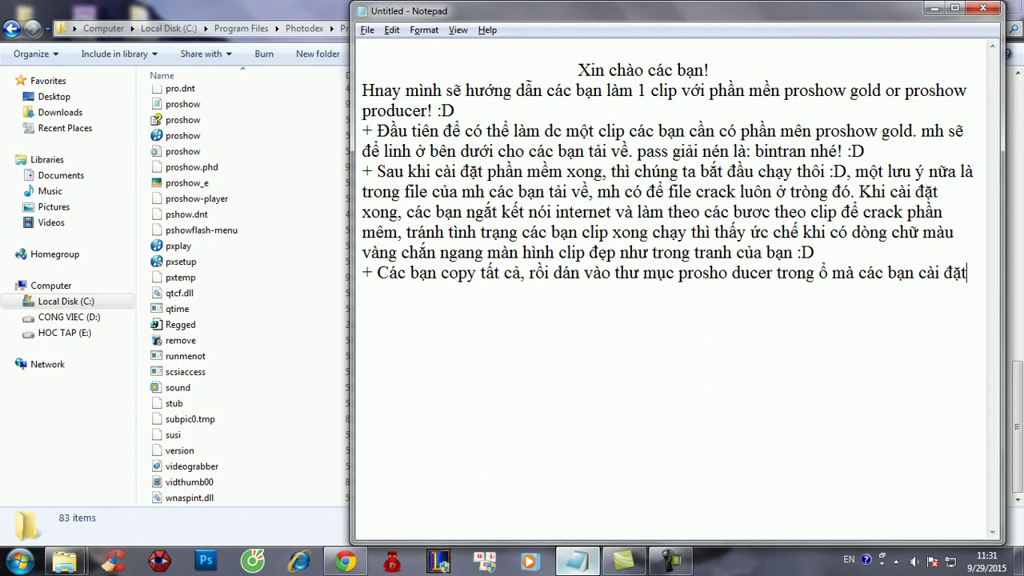
pyautogui.write(', các')
pyautogui.press('BackSpace')
pyautogui.press('BackSpace')
pyautogui.write('ac bạn cpy r')
pyautogui.press('BackSpace')
pyautogui.press('BackSpace')
pyautogui.press('BackSpace')
pyautogui.press('BackSpace')
pyautogui.write('oy')
pyautogui.press('BackSpace')
pyautogui.press('BackSpace')
pyautogui.write('py')
pyautogui.press('BackSpace')
pyautogui.press('BackSpace')
pyautogui.press('BackSpace')
pyautogui.press('BackSpace')
pyautogui.write('dán vào r')
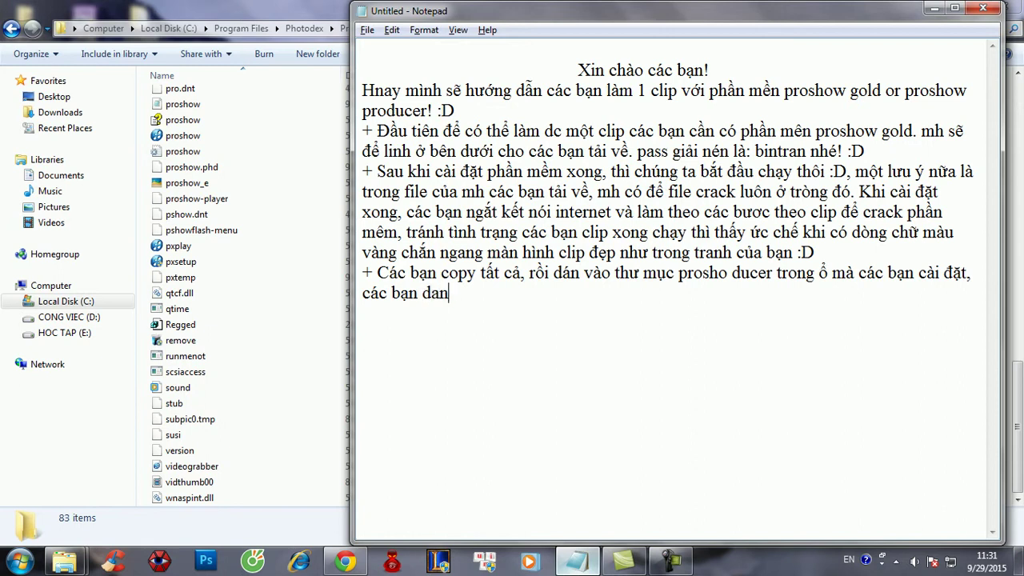
# - Complete the last line with "rồi chạy file Regged nhé"
pyautogui.write('ồi chạy file ')
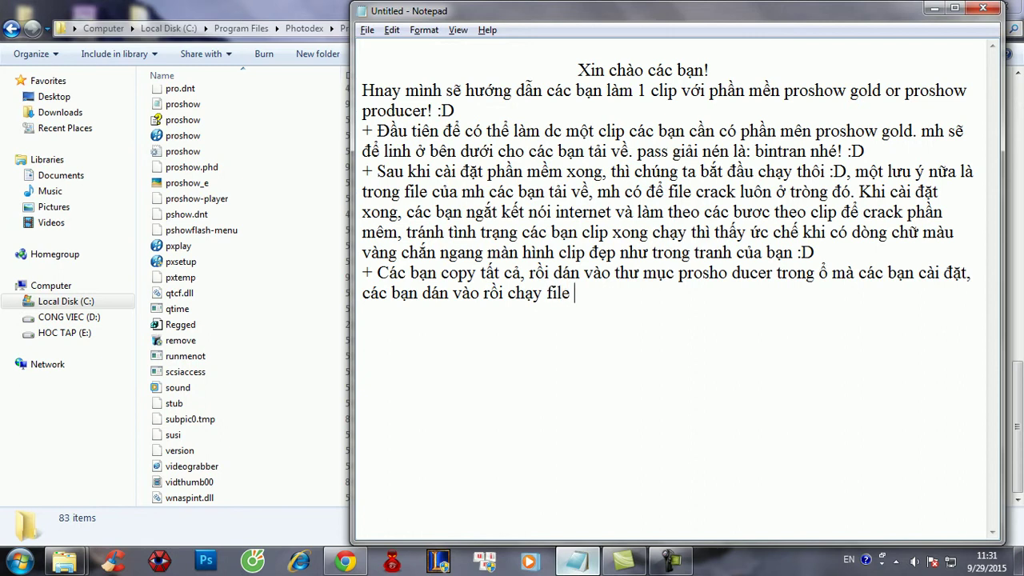
pyautogui.write('Ré')
pyautogui.write('gg')
pyautogui.write('de')
pyautogui.press('BackSpace')
pyautogui.write('d nhé')
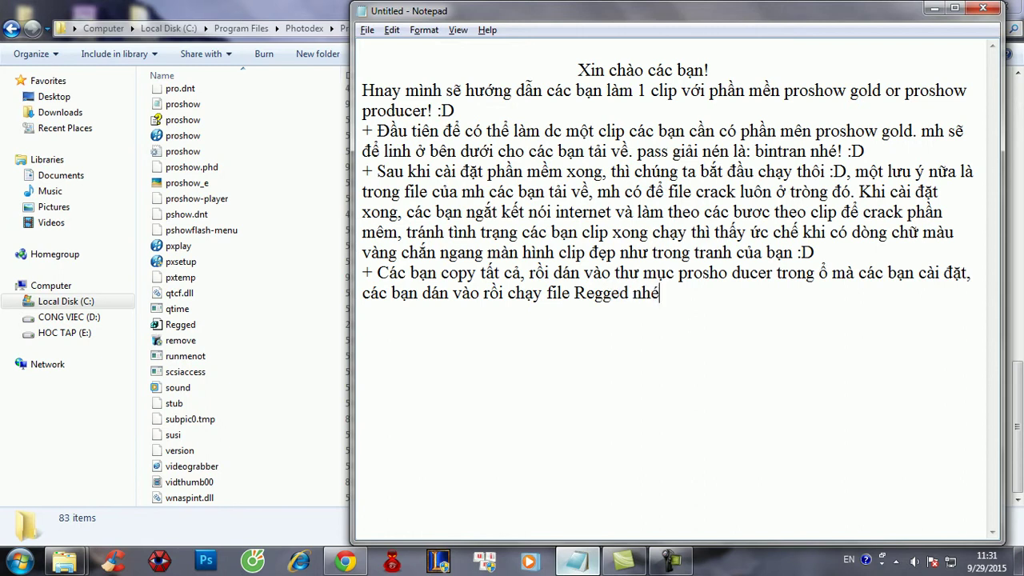
# - Switch to File Explorer and paste the copied Crack files into the ProShow Producer folder, replacing every file with the same name
pyautogui.hotkey('alt', 'Tab')
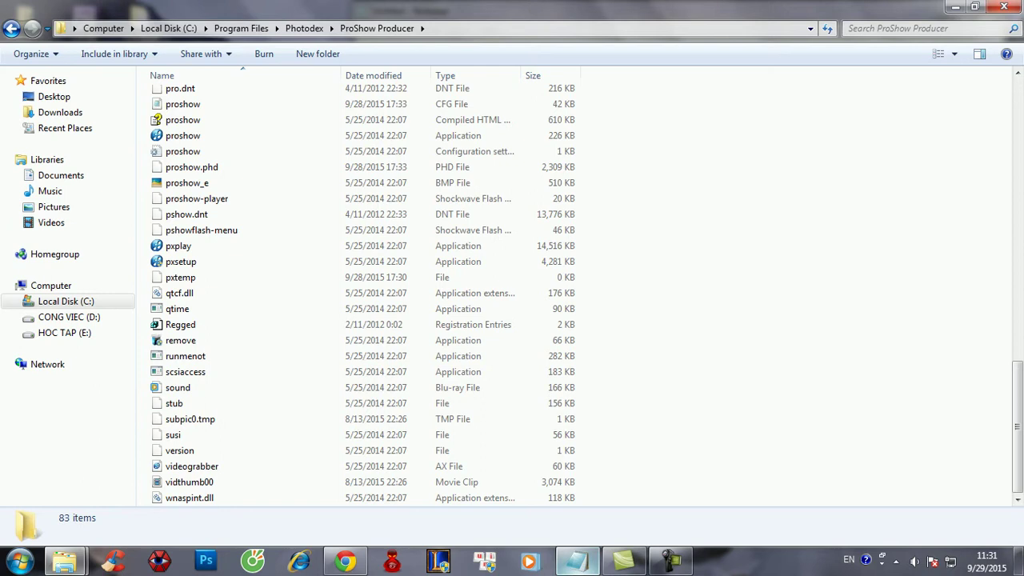
pyautogui.rightClick(700, 220)
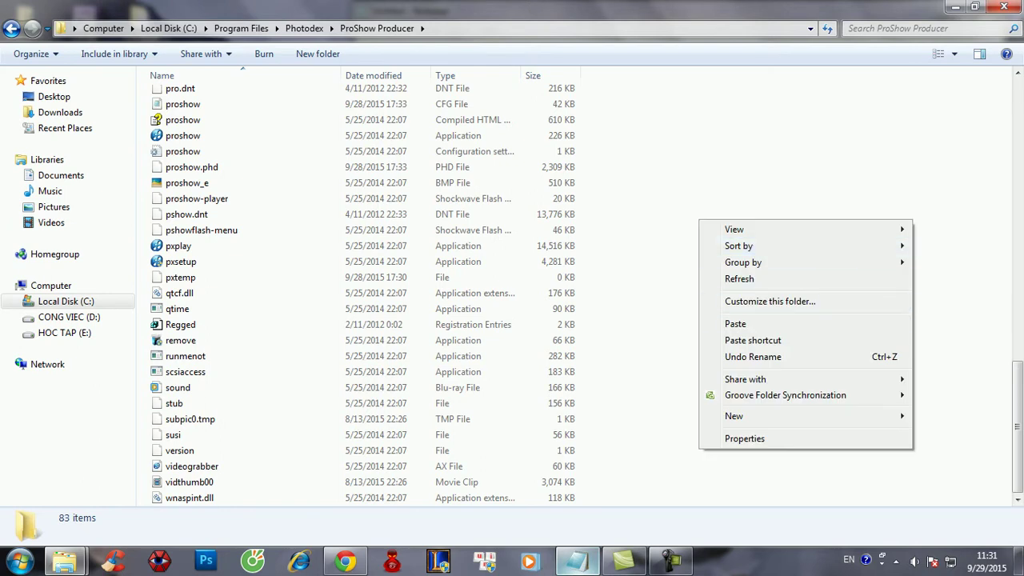
pyautogui.click(735, 323)
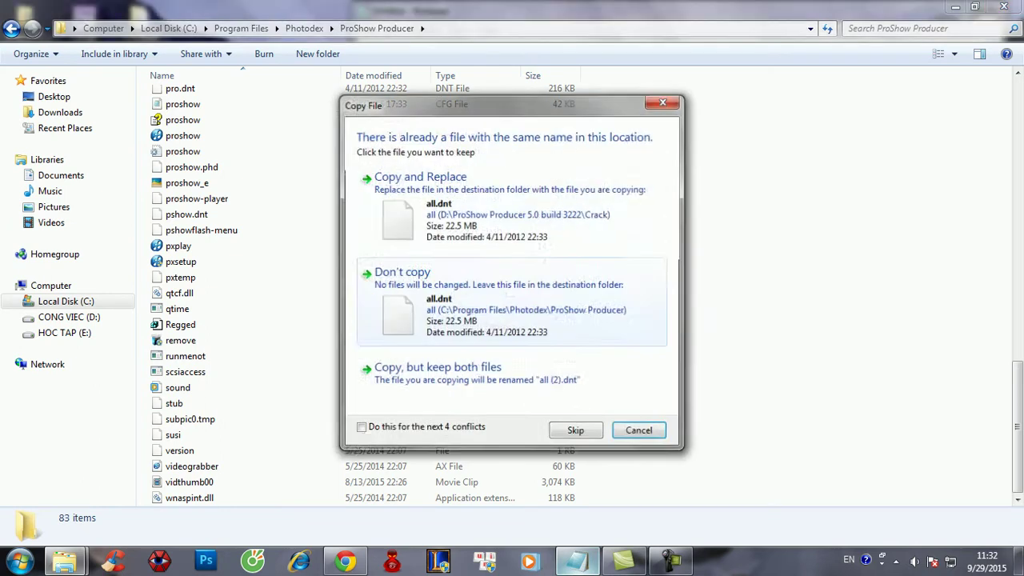
pyautogui.click(504, 214)
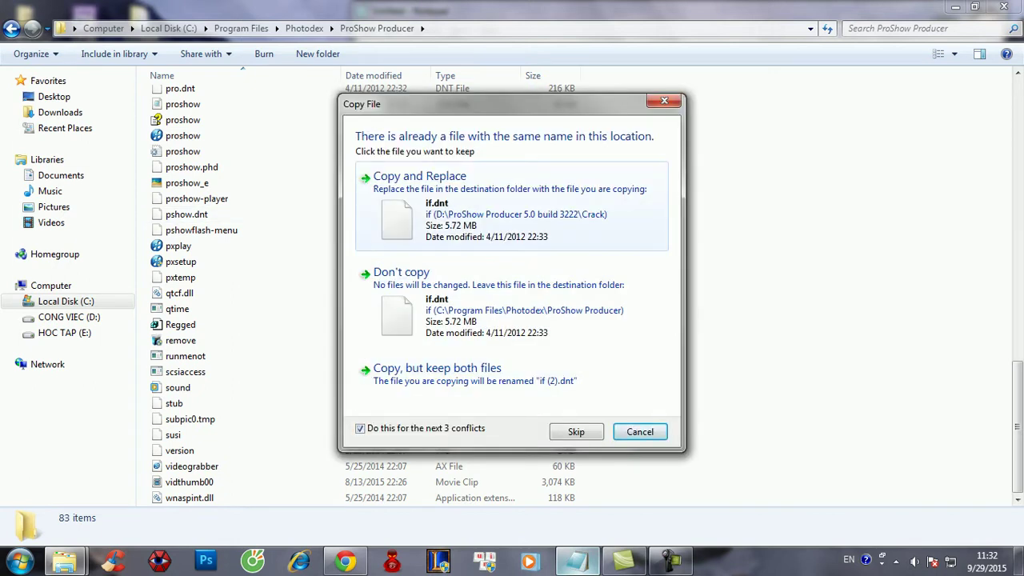
pyautogui.click(449, 189)
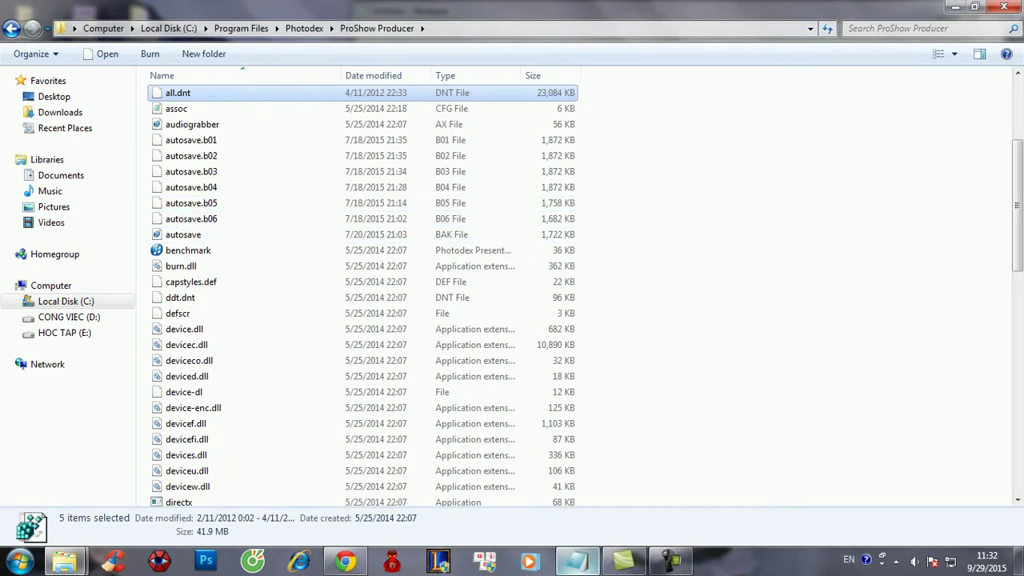
# - Merge the Regged file from the ProShow Producer folder into the Windows registry and confirm the dialogs
pyautogui.click(680, 264)
pyautogui.scroll(-9, 680, 264)
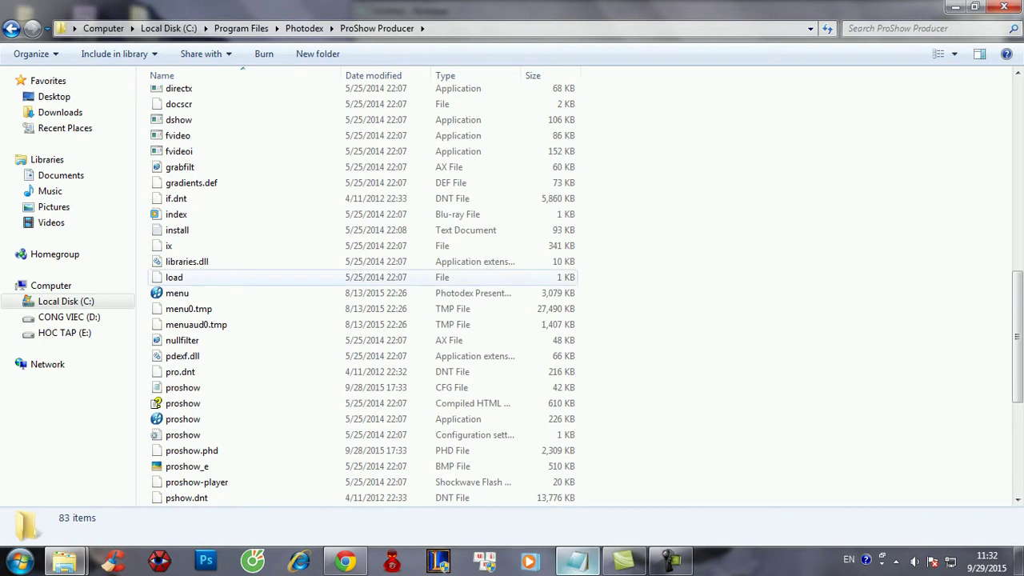
pyautogui.click(192, 262)
pyautogui.scroll(-5, 224, 246)
pyautogui.scroll(-1, 224, 245)
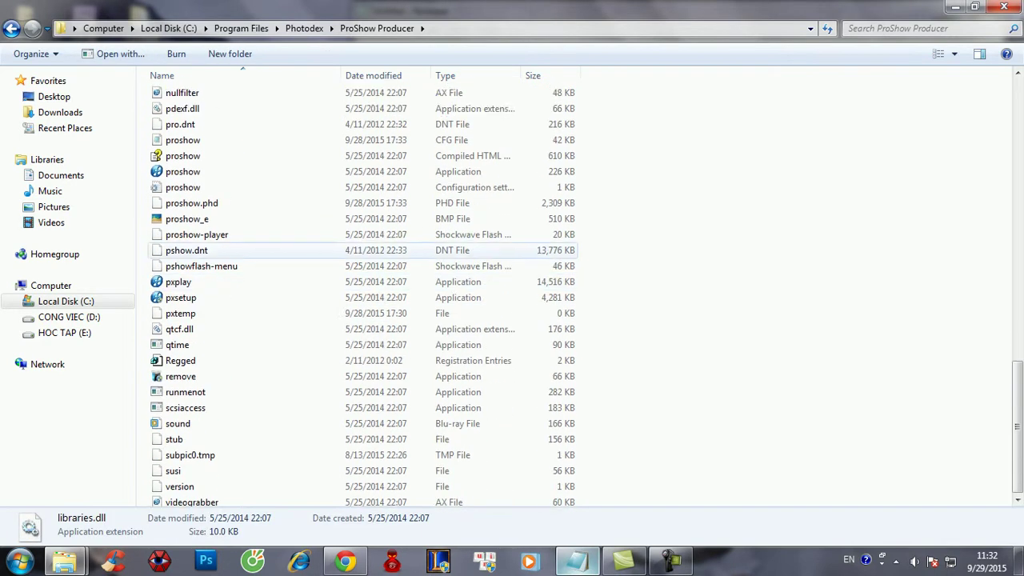
pyautogui.press('r')
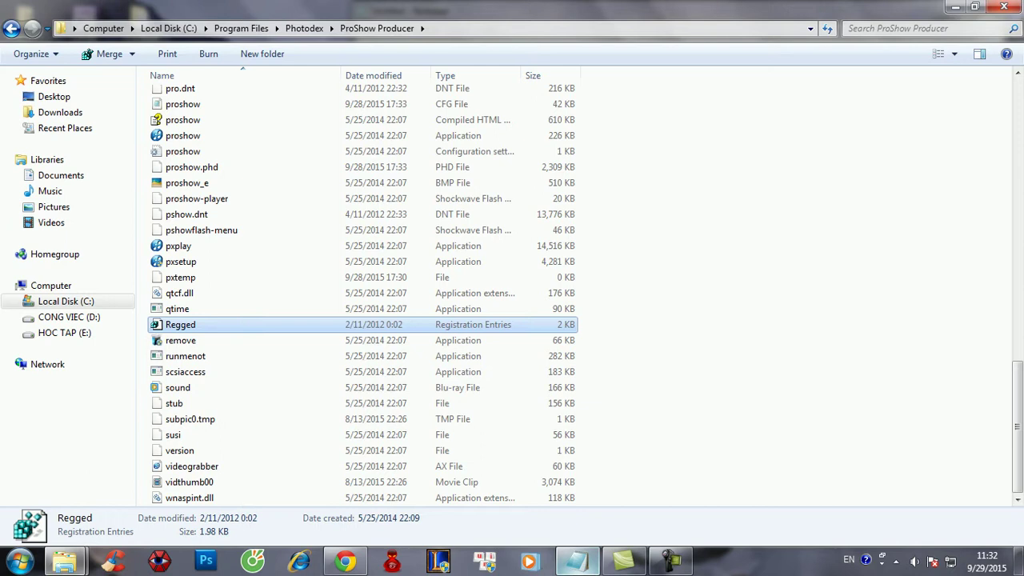
pyautogui.doubleClick(188, 325)
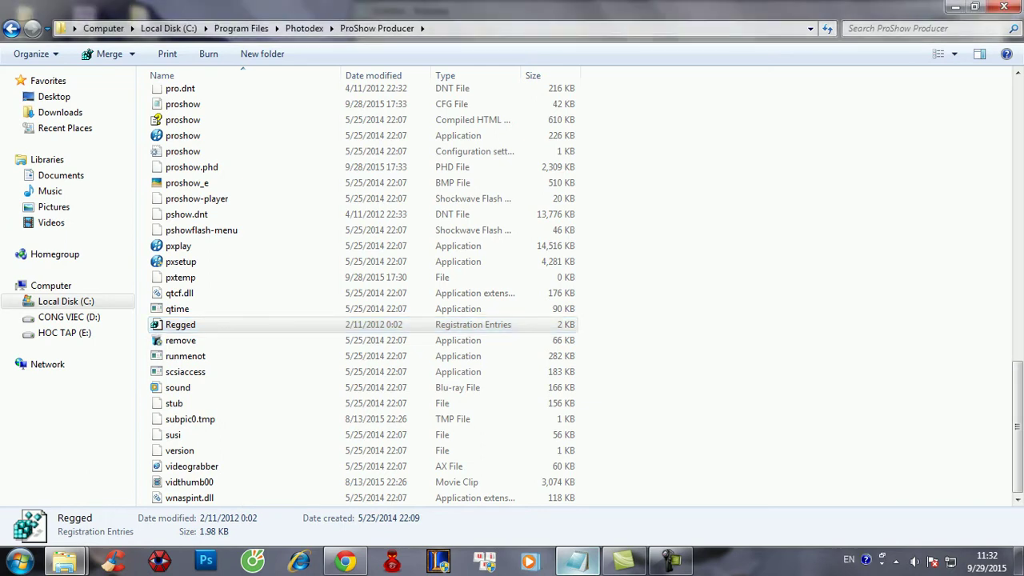
pyautogui.press('Return')
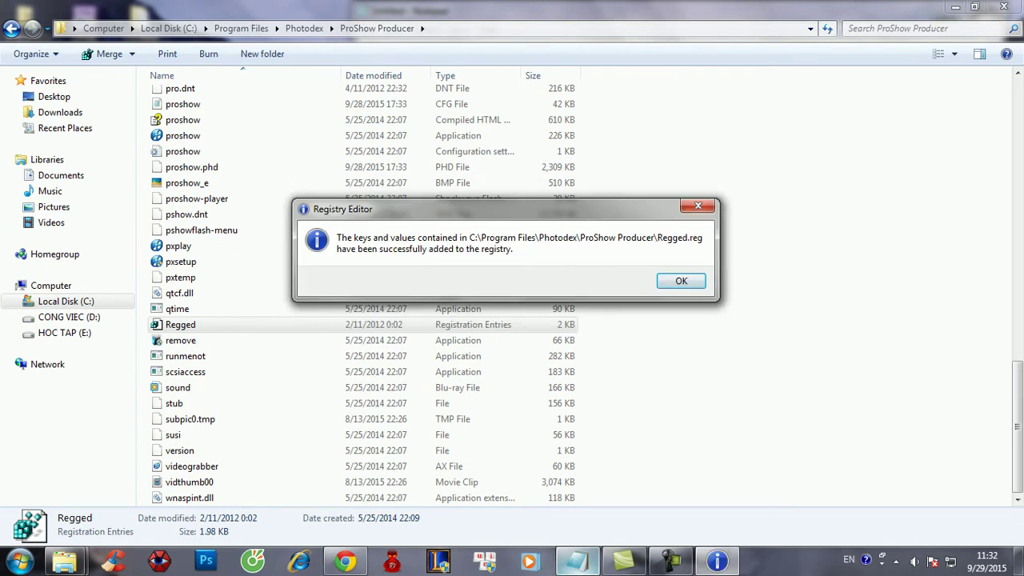
pyautogui.press('Return')
# - Return to Notepad and append ", nhớ là phải chạy file đó bằng" to the last line
pyautogui.hotkey('alt', 'Tab')
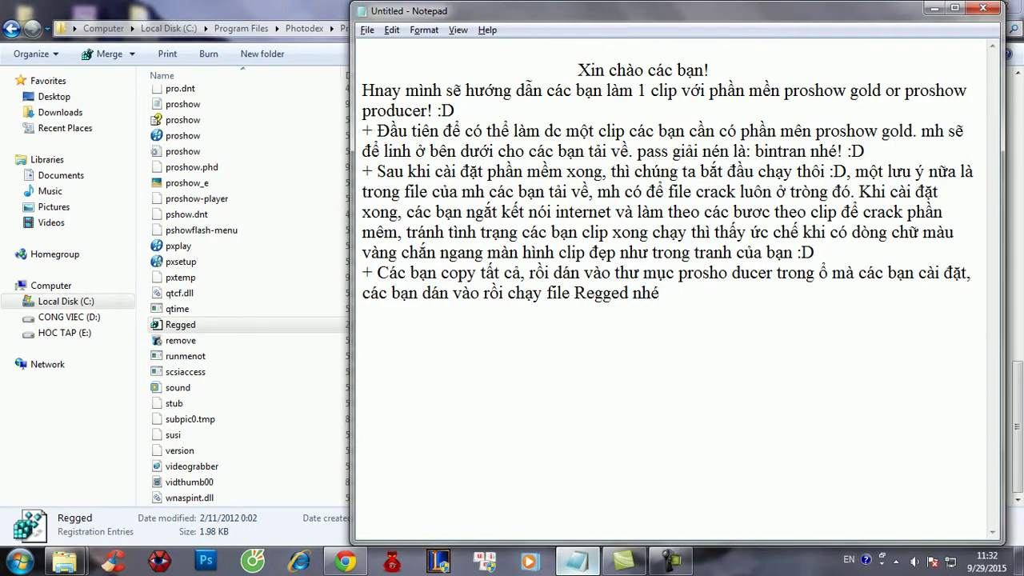
pyautogui.write(',nhé')
pyautogui.press('BackSpace')
pyautogui.press('BackSpace')
pyautogui.press('BackSpace')
pyautogui.write('nhớ là pha')
pyautogui.write('i chạy fi')
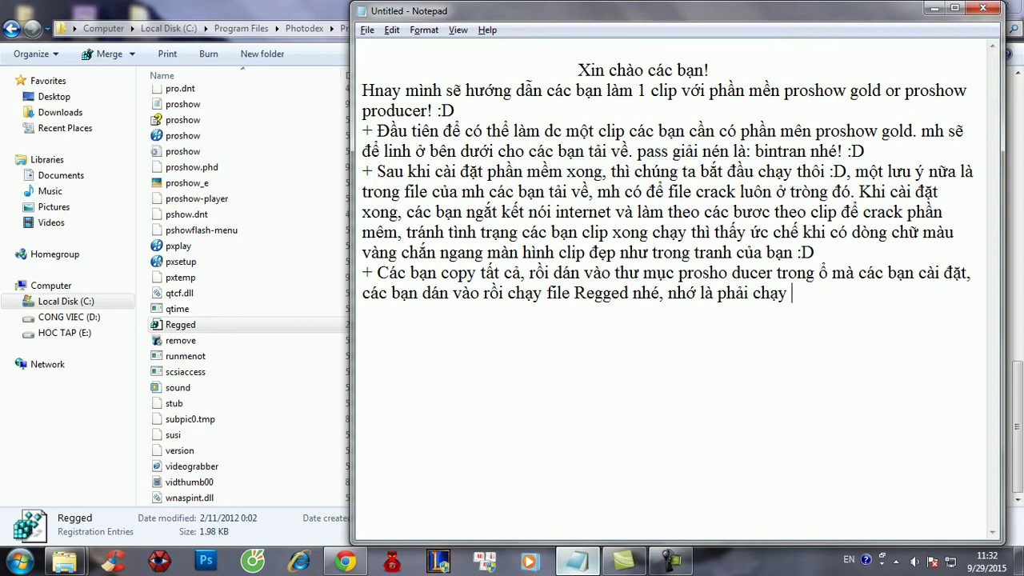
pyautogui.write('le đó d')
pyautogui.press('BackSpace')
pyautogui.write('bằng quuy')
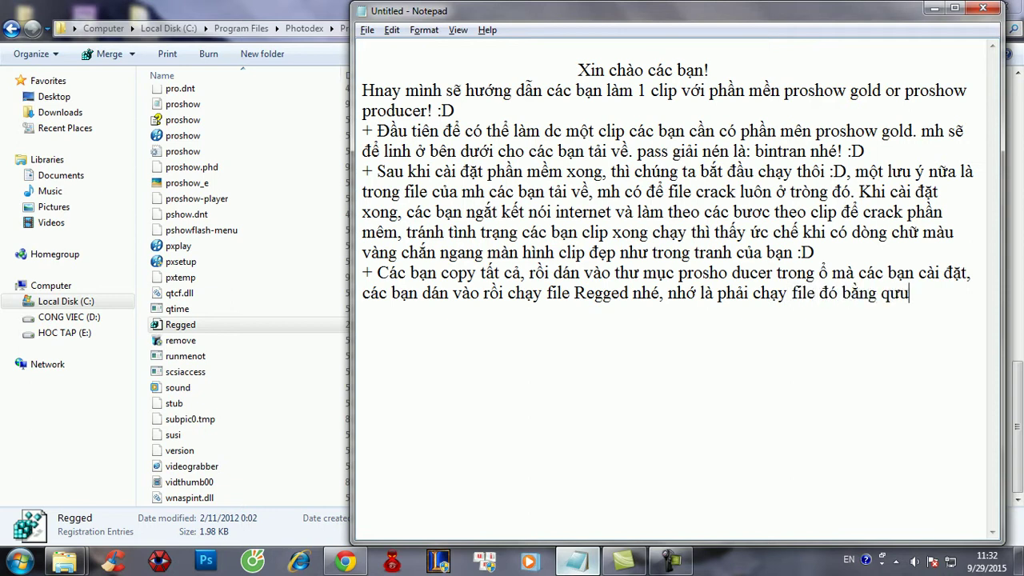
# - Finish the sentence in the last line with "quyền admintrantor nha"
pyautogui.press('BackSpace')
pyautogui.press('BackSpace')
pyautogui.press('BackSpace')
pyautogui.write('uyền')
pyautogui.write('mintran')
pyautogui.press('BackSpace')
pyautogui.press('BackSpace')
pyautogui.write('an')
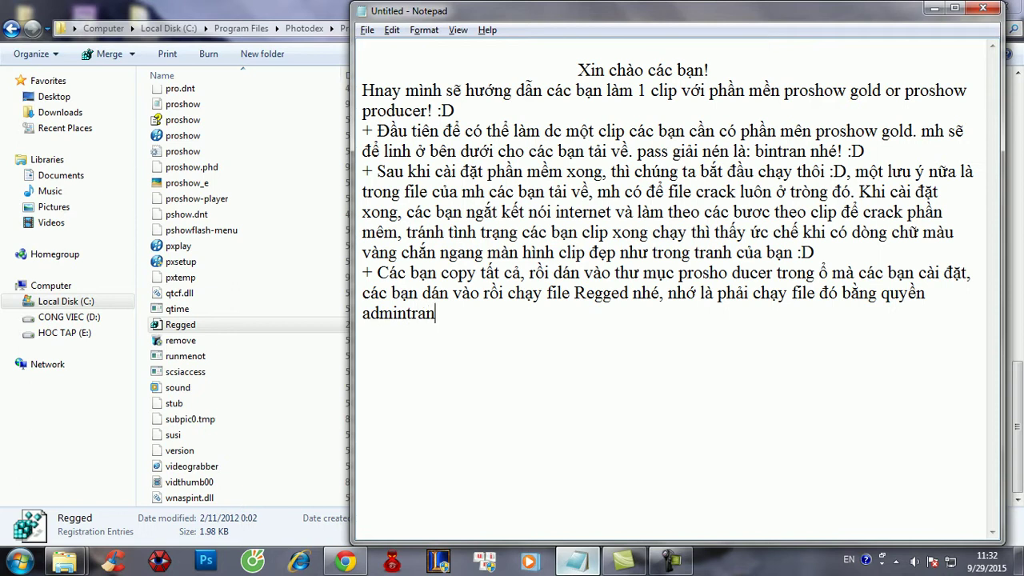
pyautogui.write('tor nha')
# - Switch to File Explorer, review the properties of the Regged file, including its security permissions, and close both windows
pyautogui.press('alt')
pyautogui.hotkey('alt', 'Tab')
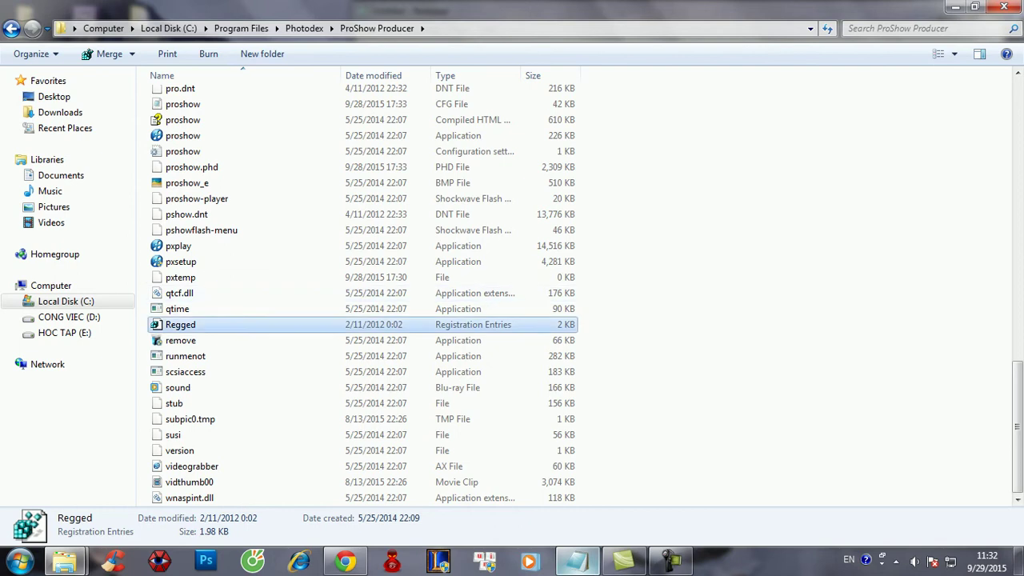
pyautogui.rightClick(322, 324)
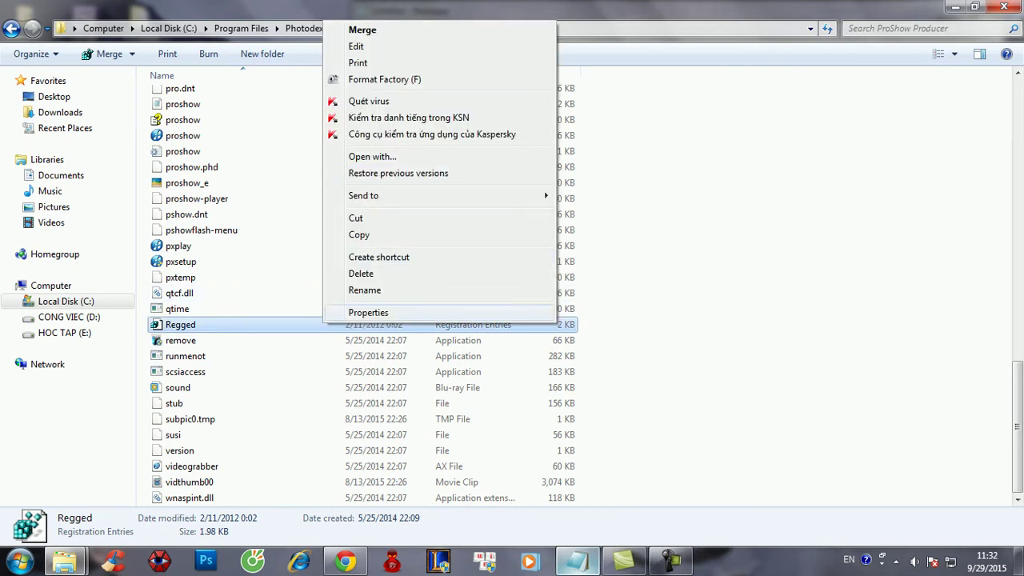
pyautogui.press('Return')
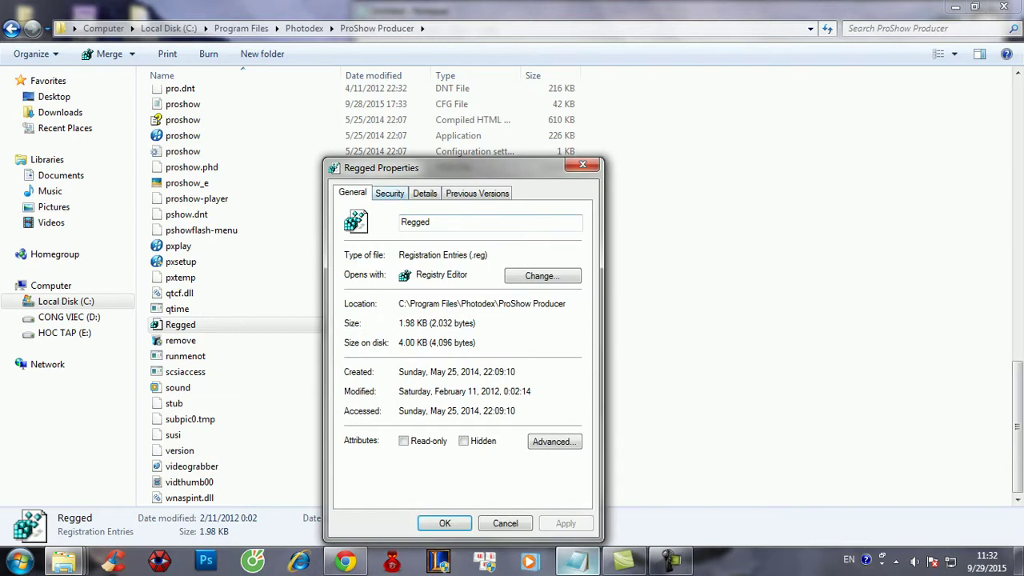
pyautogui.hotkey('ctrl', 'Tab')
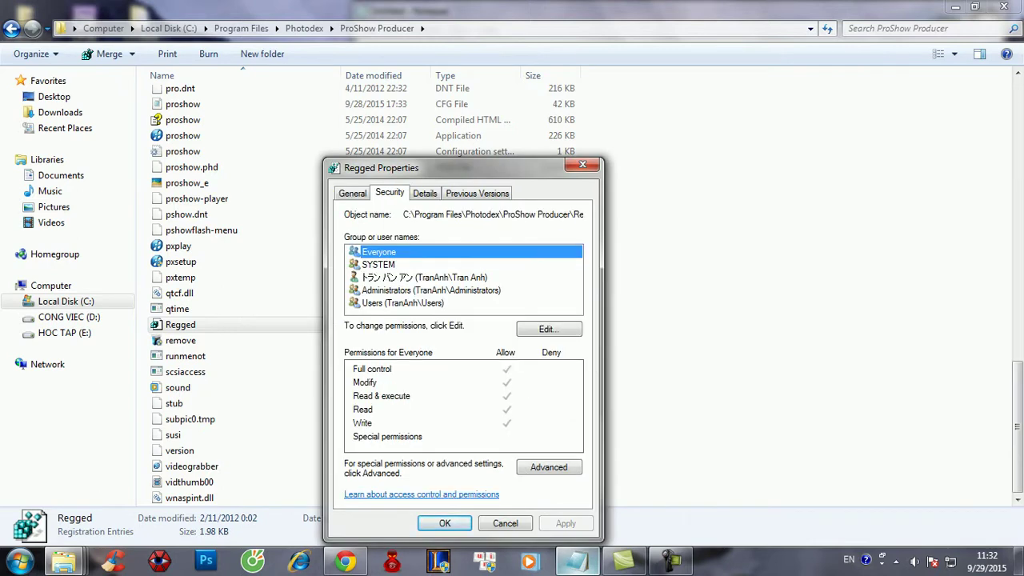
pyautogui.hotkey('ctrl', 'Tab')
pyautogui.hotkey('ctrl', 'Tab')
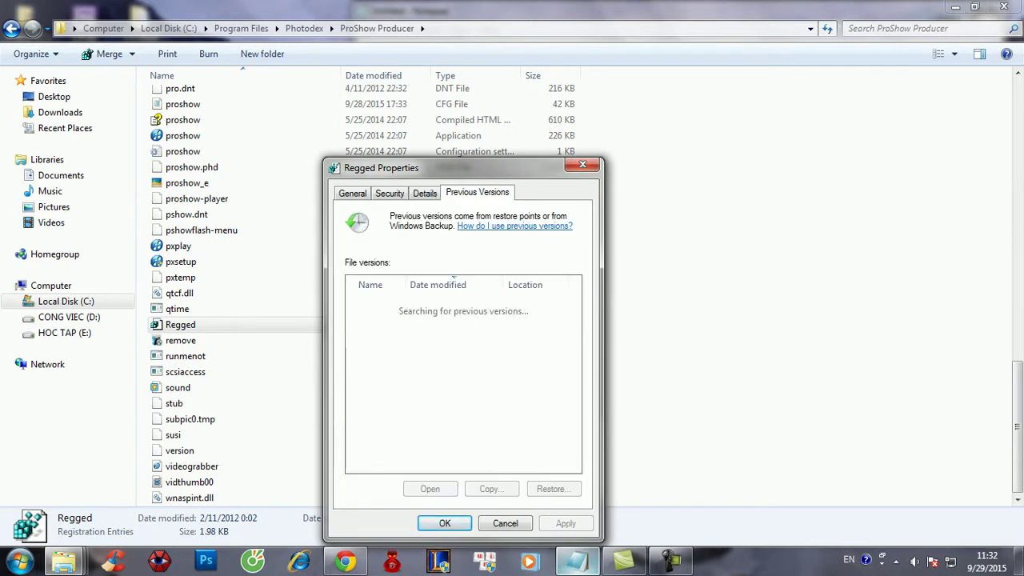
pyautogui.hotkey('ctrl', 'Tab')
pyautogui.hotkey('ctrl', 'Tab')
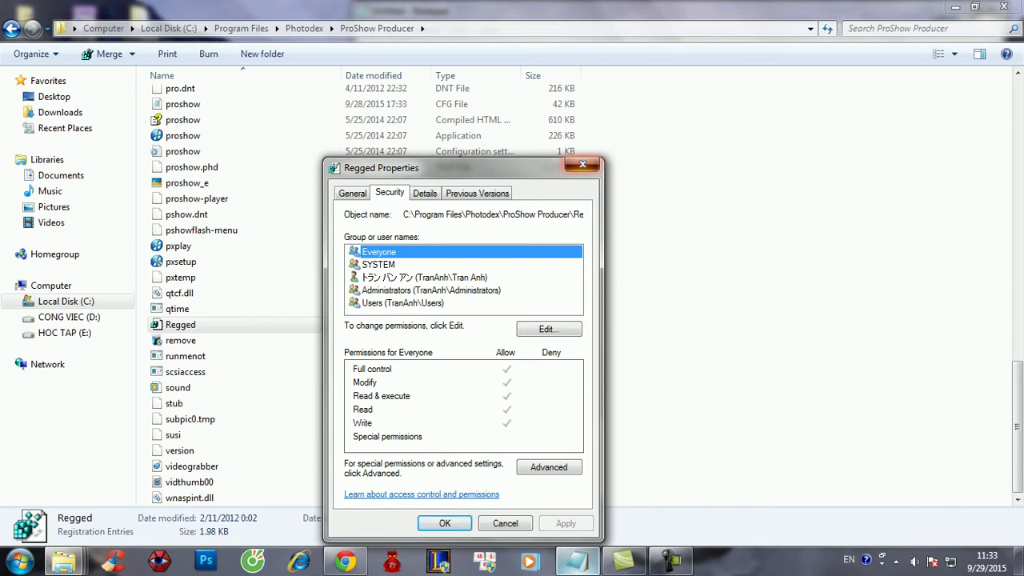
pyautogui.click(582, 164)
pyautogui.click(1004, 6)
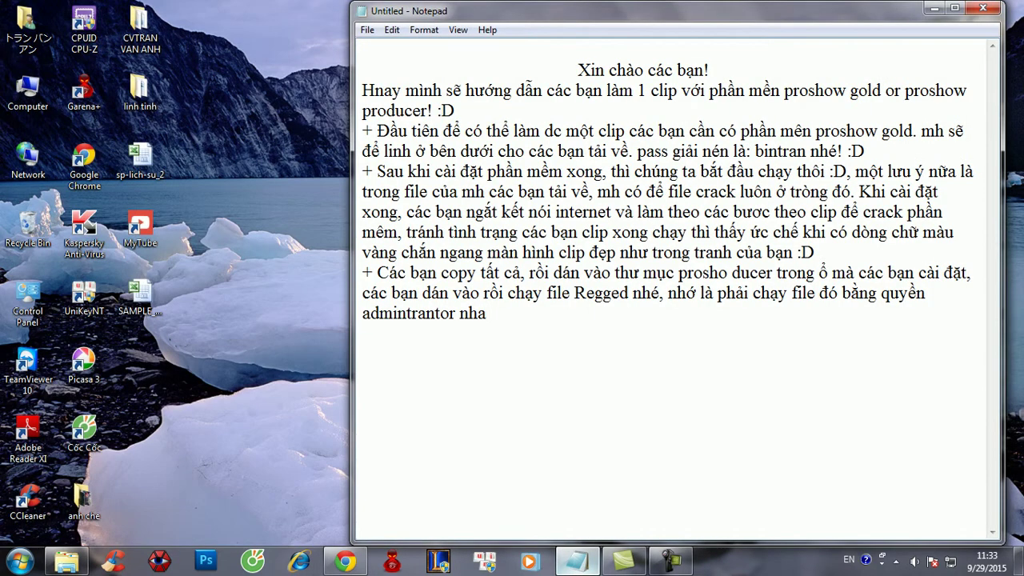
# - Start a new line in the Notepad text reading "+Bây h chạy phần mền"
pyautogui.write('+')
pyautogui.press('Return')
pyautogui.write('Bây h chay')
pyautogui.write('j ')
pyautogui.write('phần mền ')
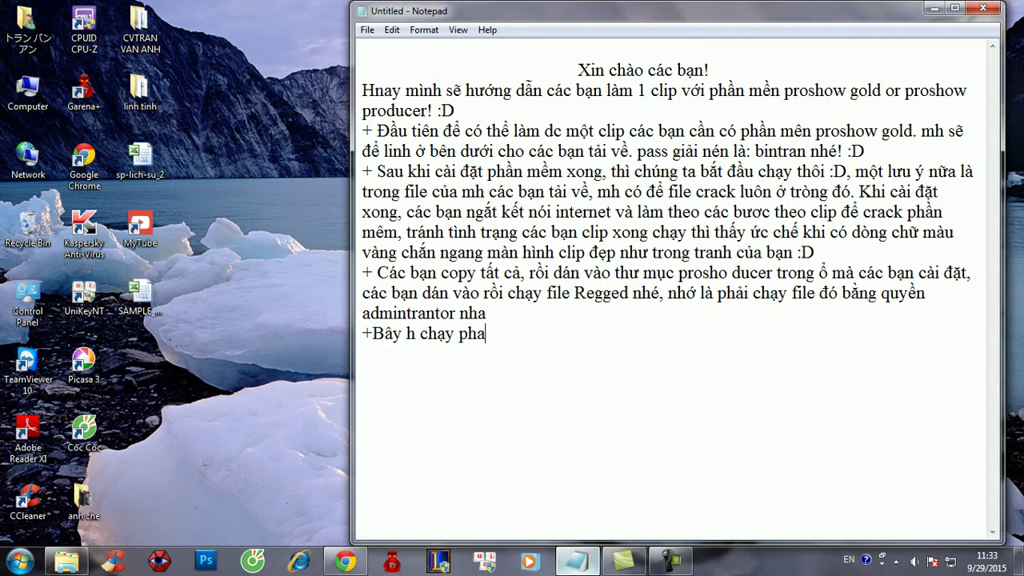
# - Complete the new line with "và làm clip thôi :D" and begin an empty line below it
pyautogui.write('vaflam')
pyautogui.press('BackSpace')
pyautogui.press('BackSpace')
pyautogui.press('BackSpace')
pyautogui.write('l')
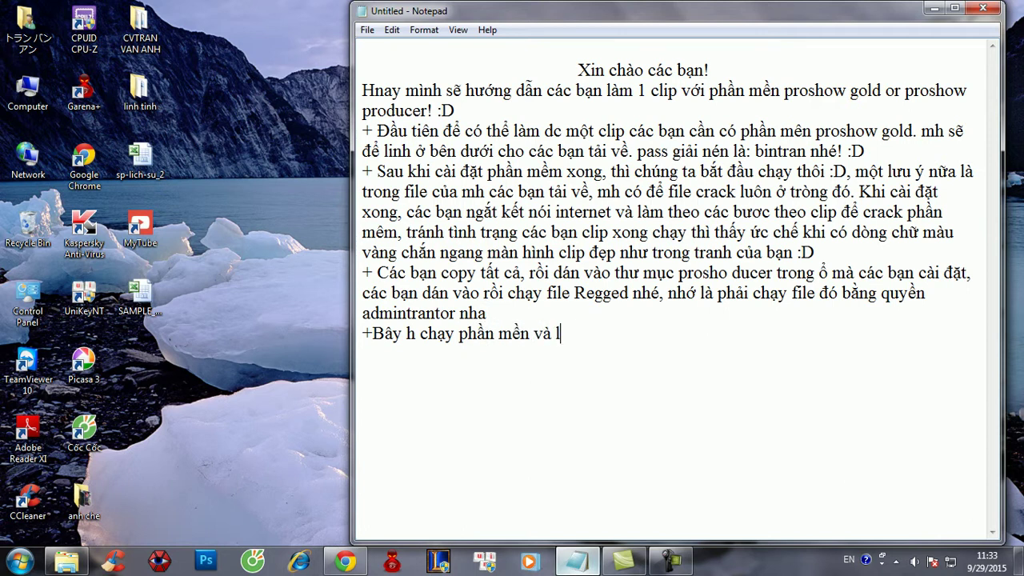
pyautogui.write('àm clip thôi :D')
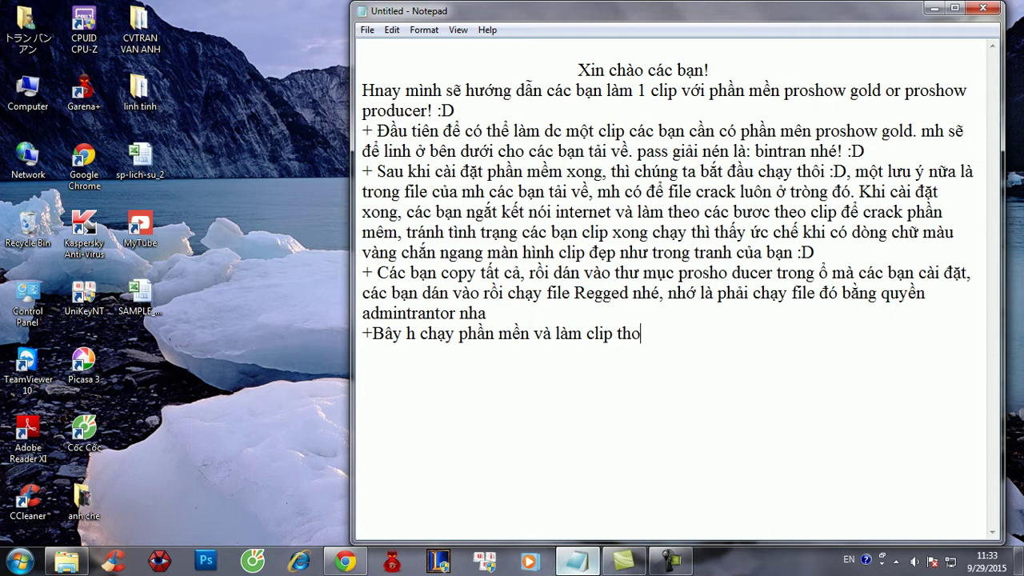
pyautogui.press('Return')
# - Minimize Notepad and launch ProShow Producer from the desktop
pyautogui.click(935, 8)
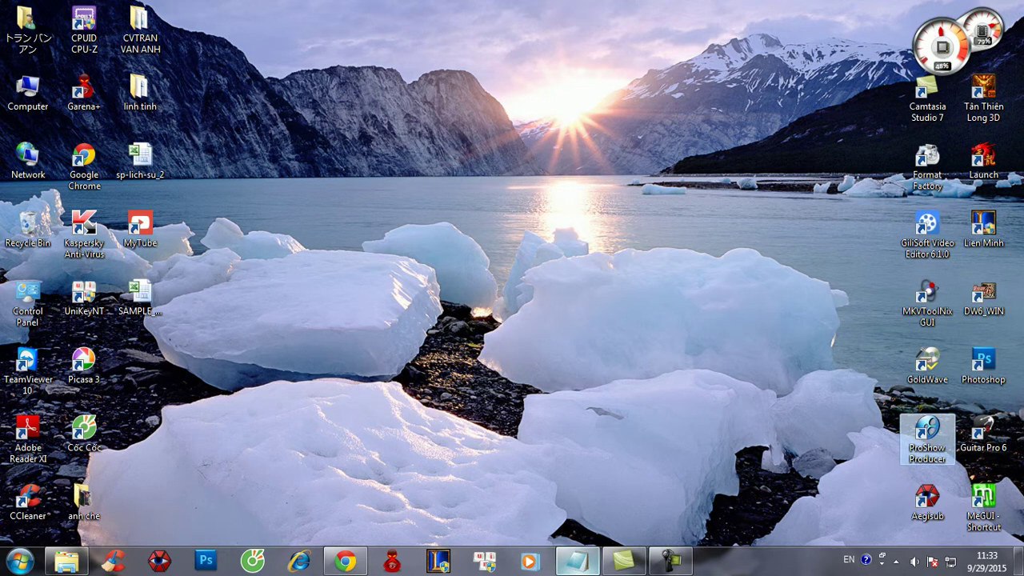
pyautogui.doubleClick(927, 433)
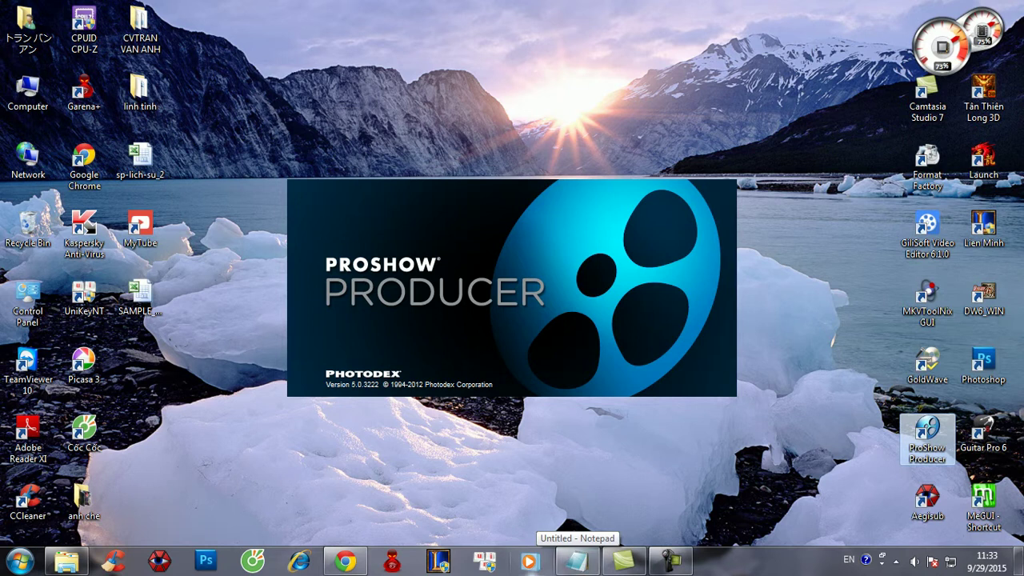
# - Switch to File Explorer and open the Hinh Anh folder on the HOC TAP (E:) drive
pyautogui.click(67, 561)
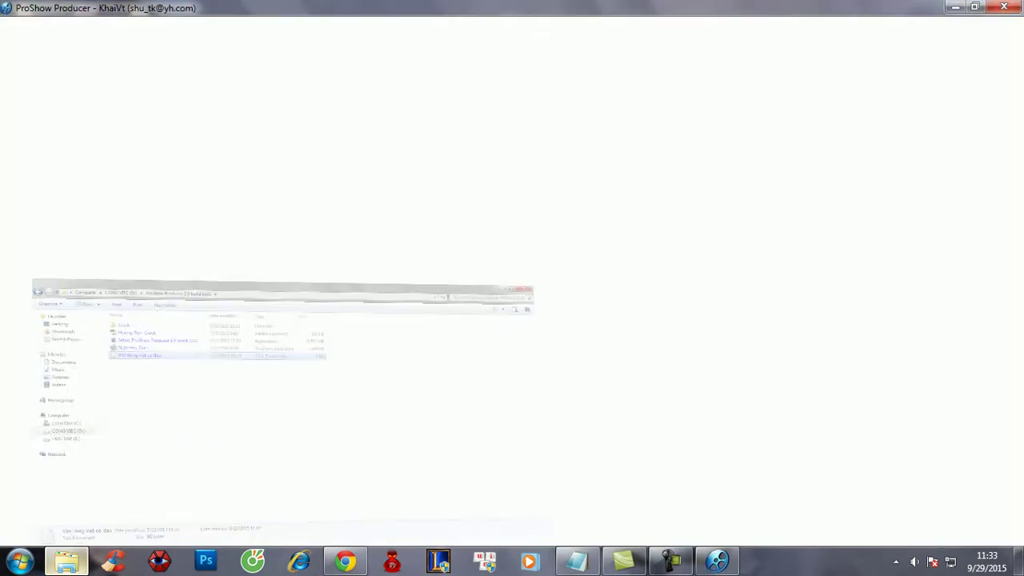
pyautogui.press('BackSpace')
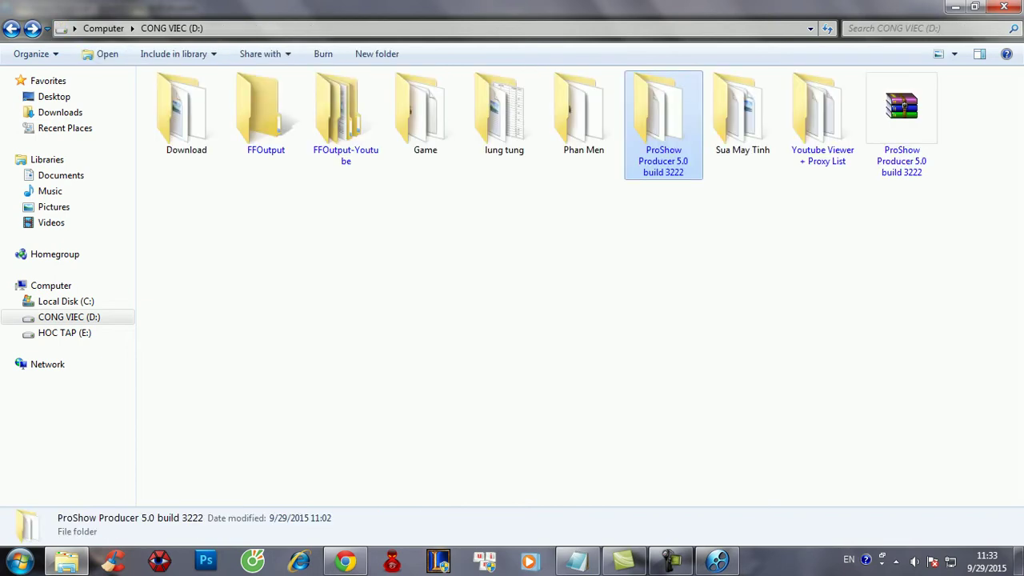
pyautogui.press('BackSpace')
pyautogui.click(622, 111)
pyautogui.press('Return')
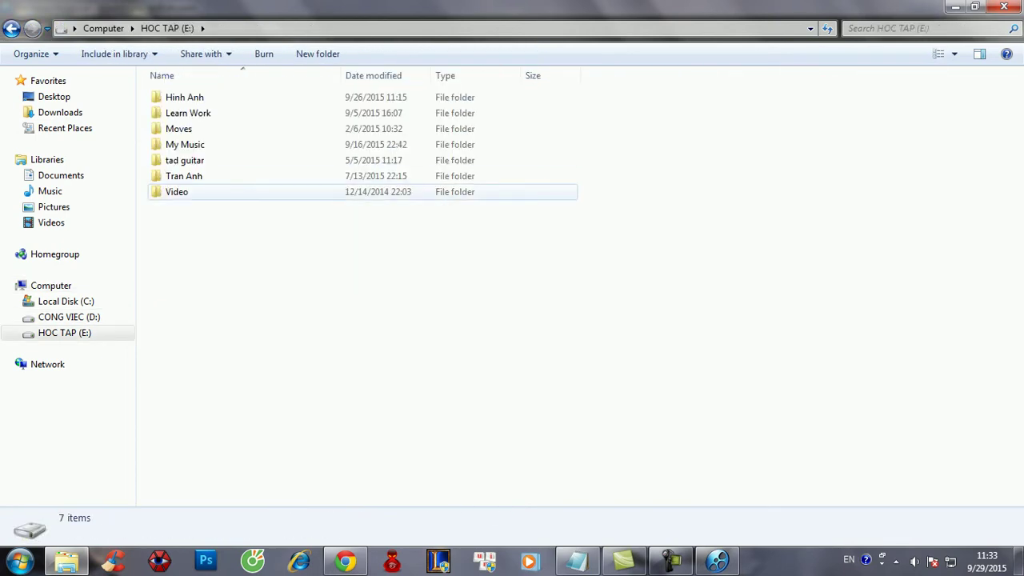
pyautogui.doubleClick(185, 97)
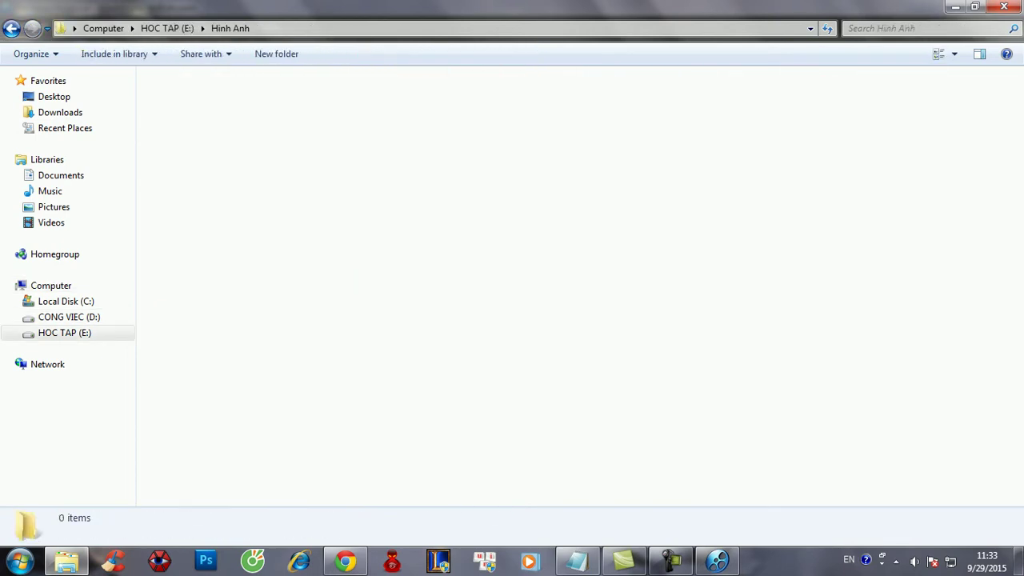
# - Refresh the Hinh Anh folder and create a new folder named "clip" in it
pyautogui.rightClick(368, 92)
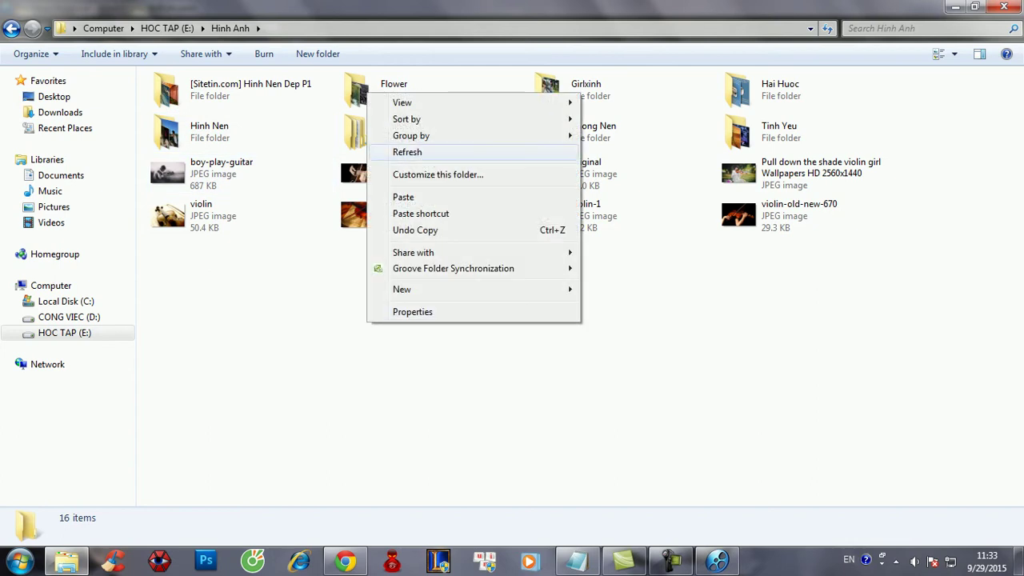
pyautogui.click(406, 151)
pyautogui.rightClick(395, 140)
pyautogui.click(435, 199)
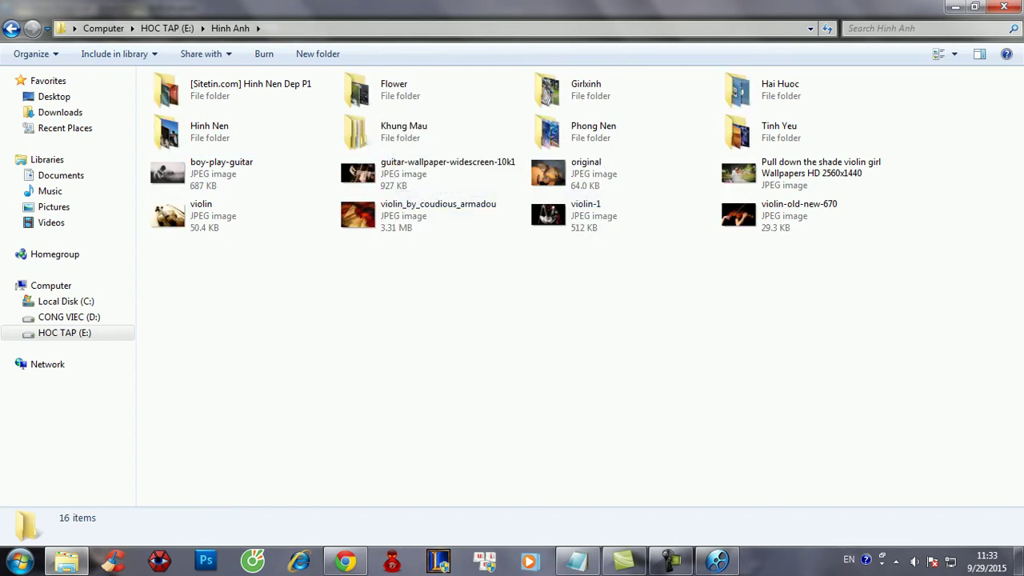
pyautogui.rightClick(418, 142)
pyautogui.moveTo(480, 338)
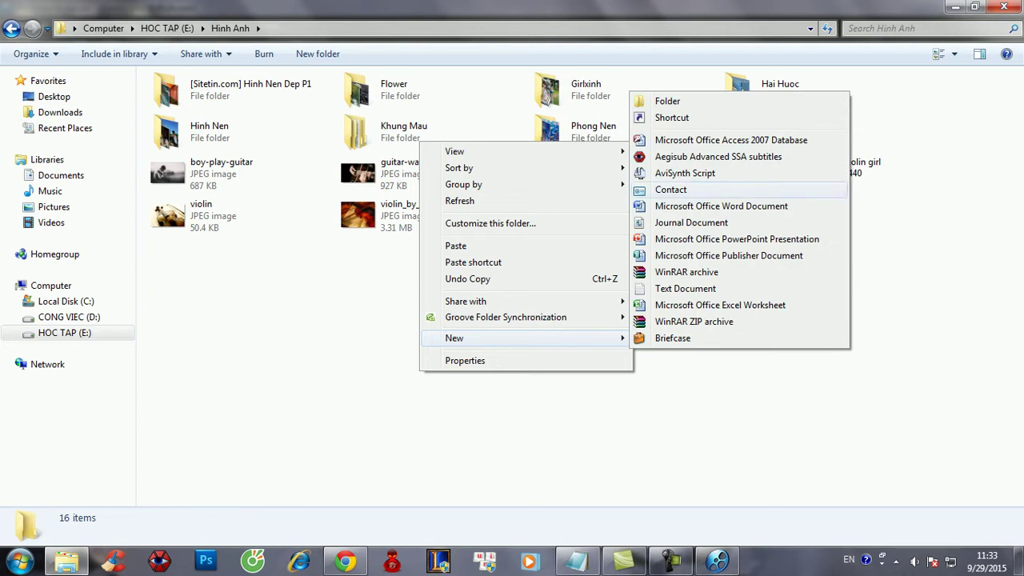
pyautogui.click(668, 101)
pyautogui.write('clip')
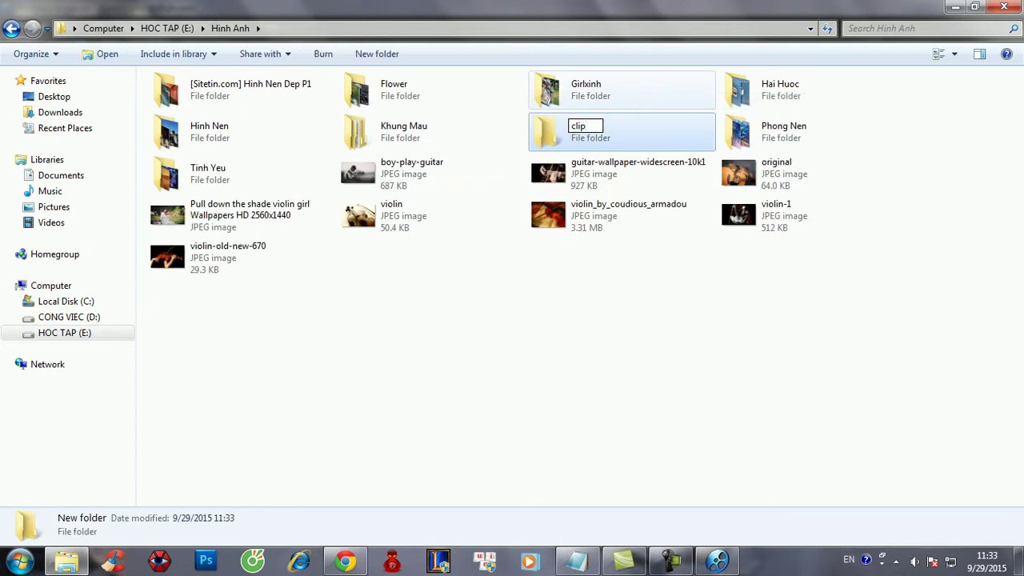
pyautogui.press('Return')
# - Move the loose JPEG images of Hinh Anh into the clip folder and minimize File Explorer to return to ProShow Producer
pyautogui.keyDown('ctrl'); pyautogui.click(856, 176); pyautogui.keyUp('ctrl')
pyautogui.moveTo(910, 299); pyautogui.dragTo(346, 177)
pyautogui.keyDown('ctrl'); pyautogui.click(290, 219); pyautogui.keyUp('ctrl')
pyautogui.keyDown('ctrl'); pyautogui.click(276, 258); pyautogui.keyUp('ctrl')
pyautogui.moveTo(240, 256); pyautogui.dragTo(366, 86)
pyautogui.click(956, 6)
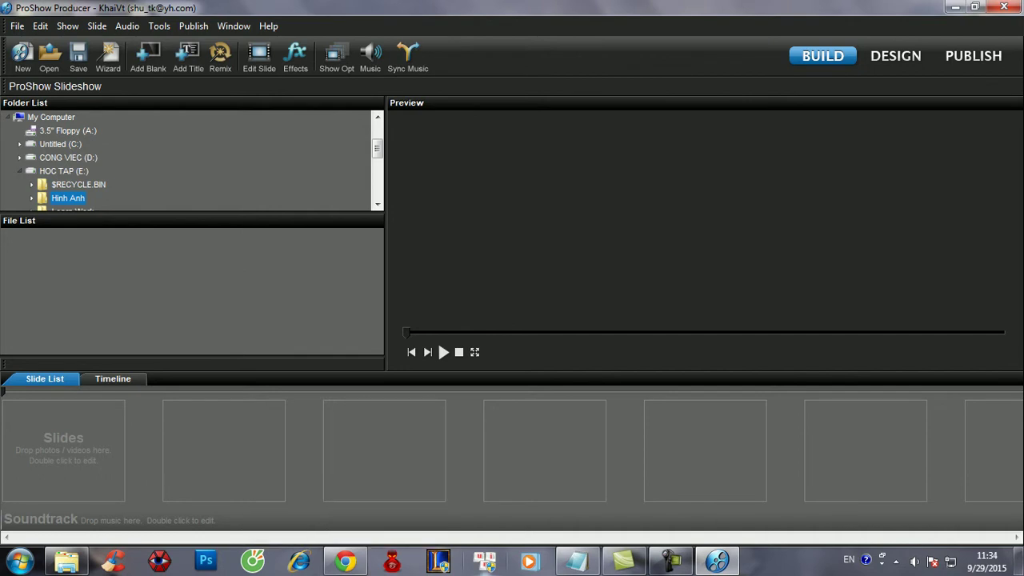
# - Switch to Notepad and begin the next line with ">>>! đầu tiên để dễ làm, các bạn tại một foder có ảnh và"
pyautogui.click(577, 561)
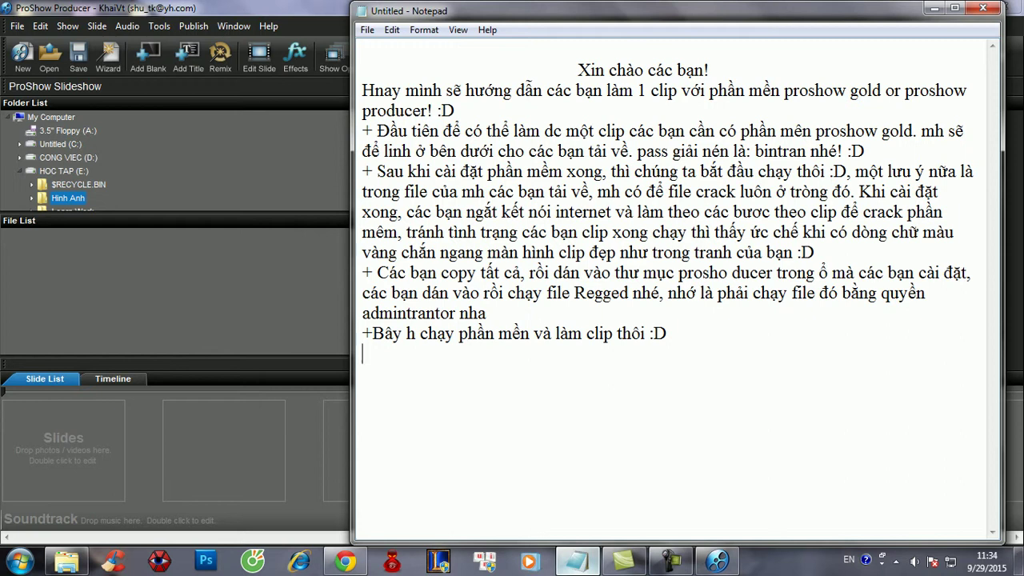
pyautogui.write('>>>>')
pyautogui.write('! đầu t')
pyautogui.write('iên đe')
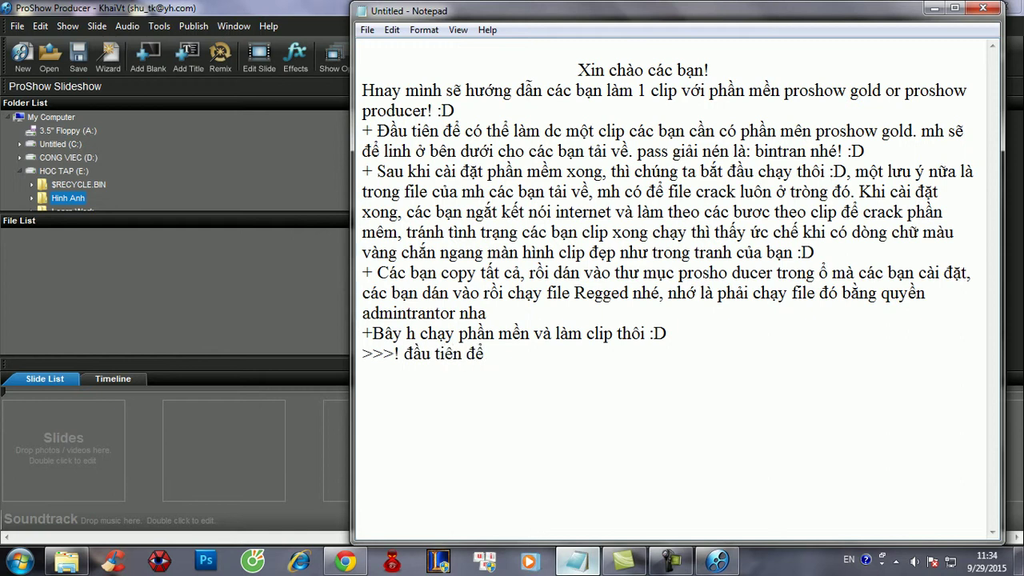
pyautogui.write(' dễ làm, các')
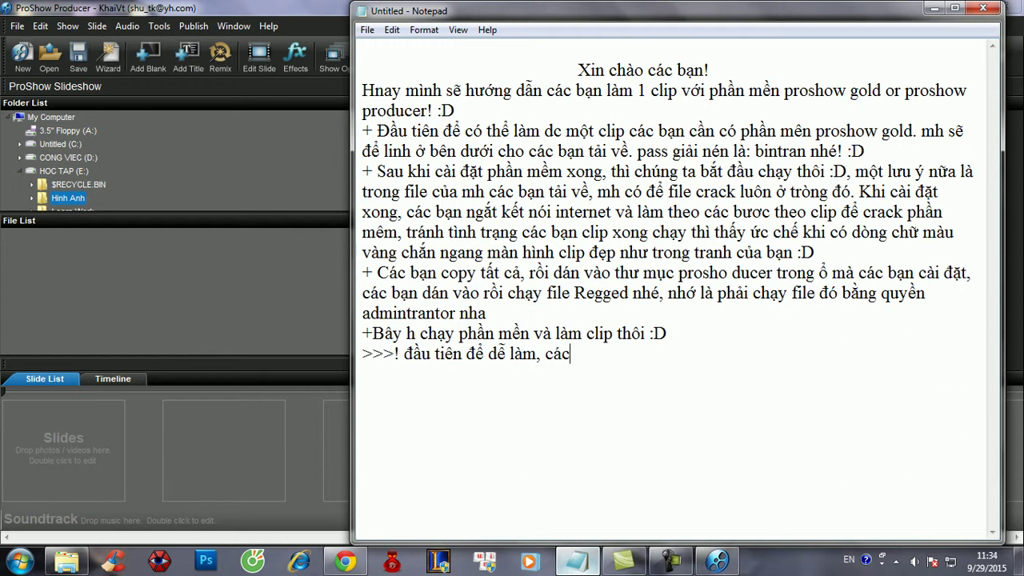
pyautogui.write(' bạn tai một')
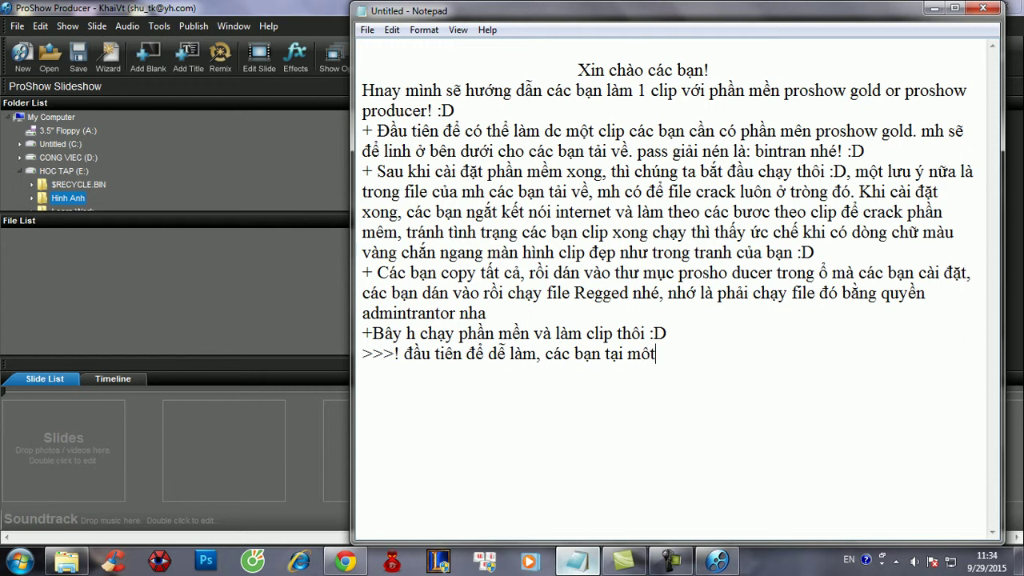
pyautogui.write(' fo')
pyautogui.write('der')
pyautogui.write(' có anh')
pyautogui.write('r và ')
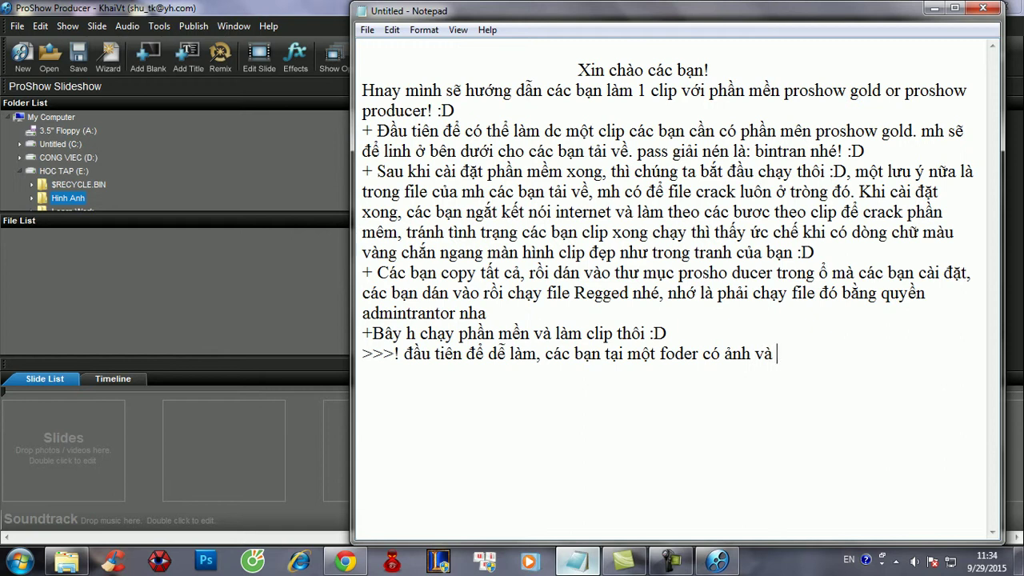
# - Continue the line with "file âm thanh mà các bạn muốn làm ra 1 chỗ riêng để tiện cho mh khi"
pyautogui.write('file aam ')
pyautogui.write('than')
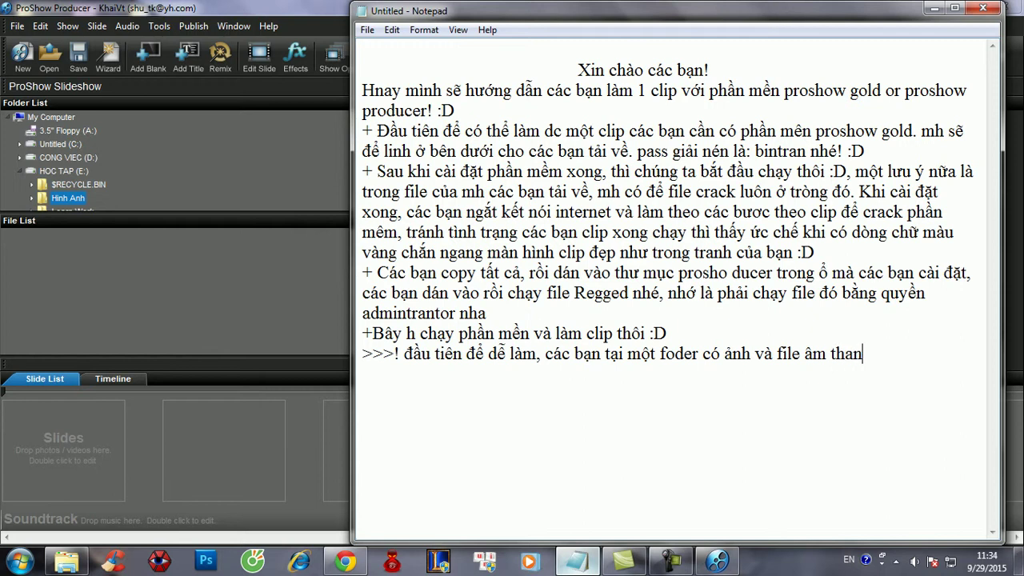
pyautogui.write('h maf cacs banj mu')
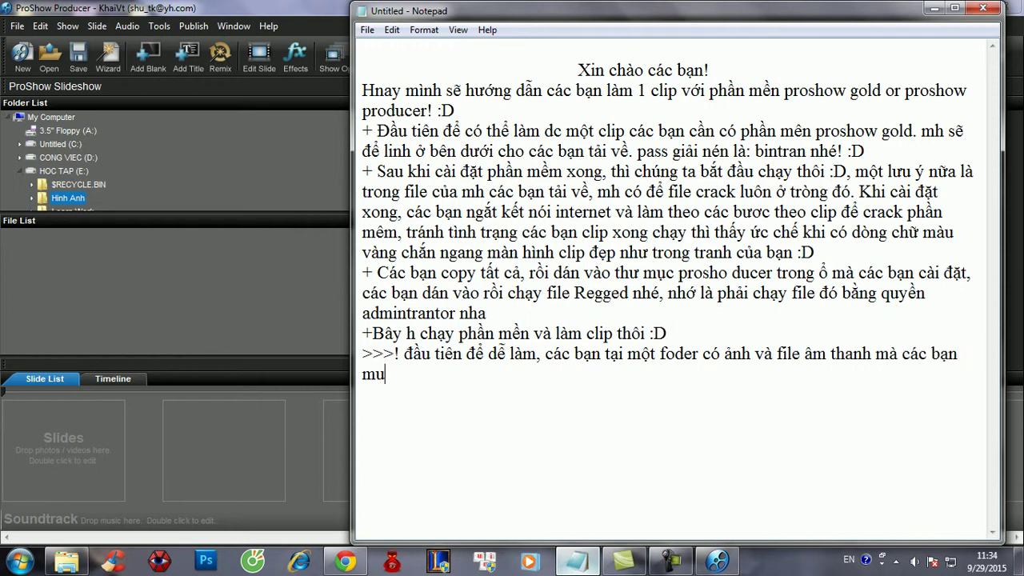
pyautogui.write('oons lamf ra 1 ch')
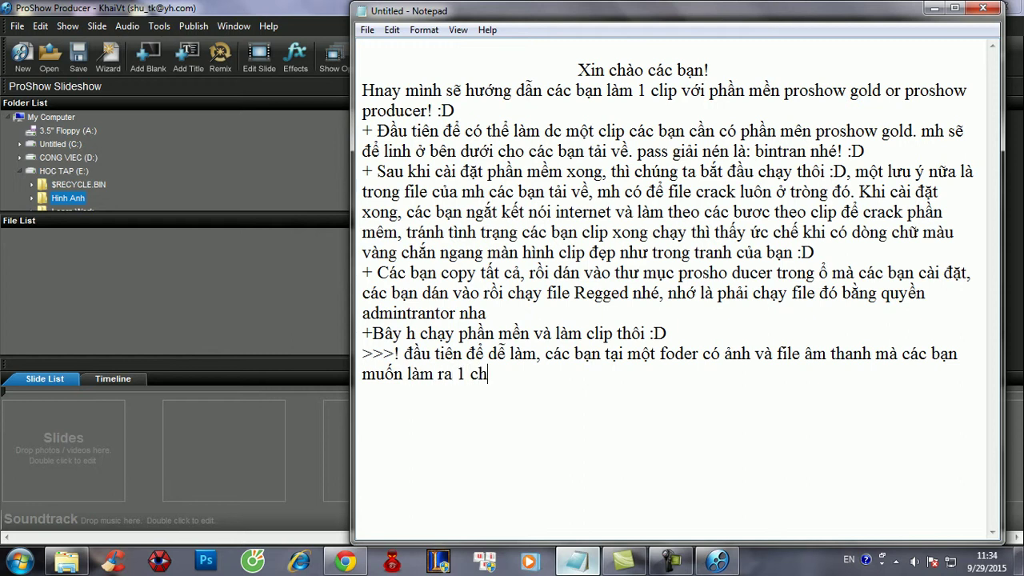
pyautogui.write('oox rie')
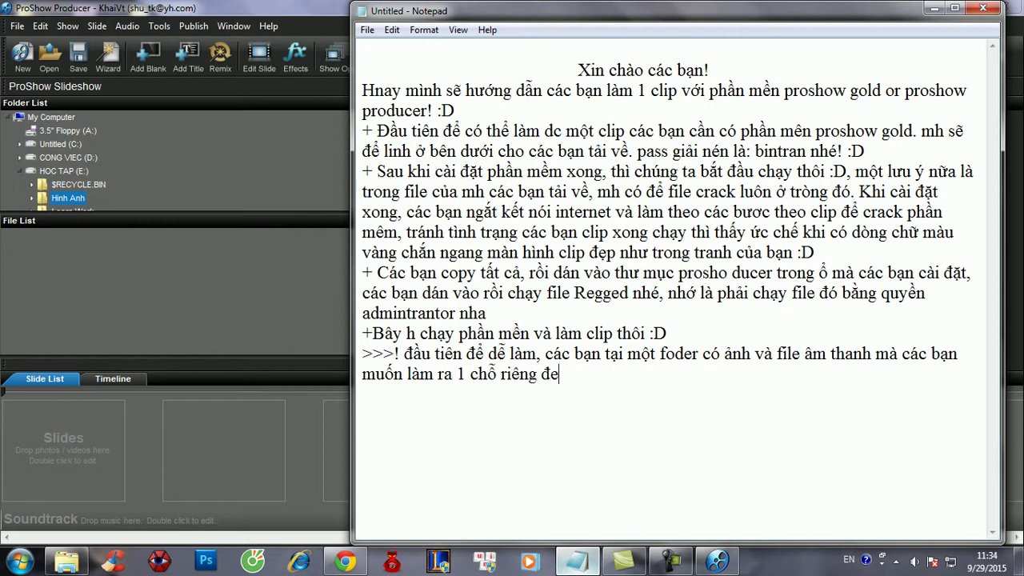
pyautogui.write('eng ddee r tieenj cho ')
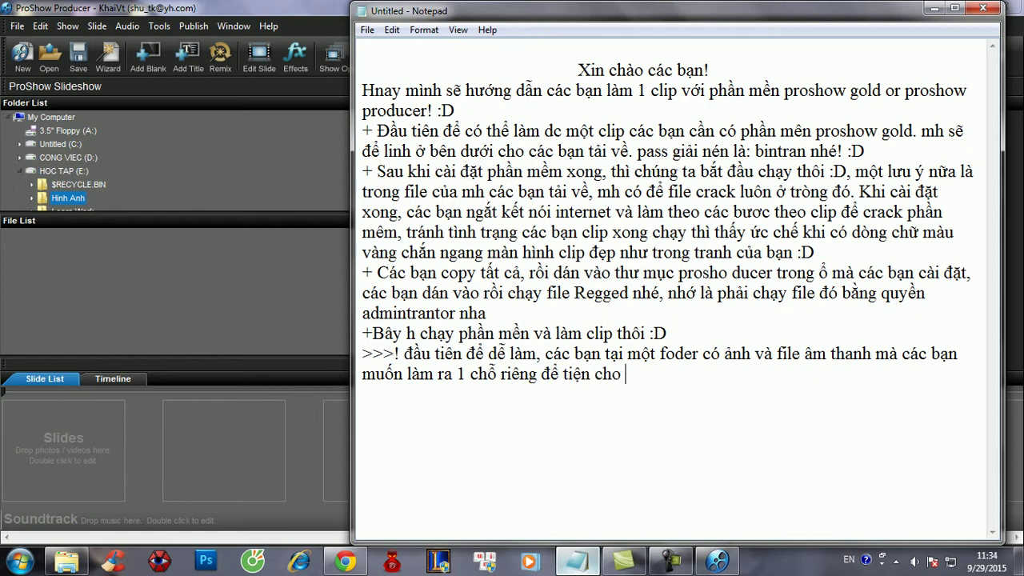
pyautogui.write('mh khi l')
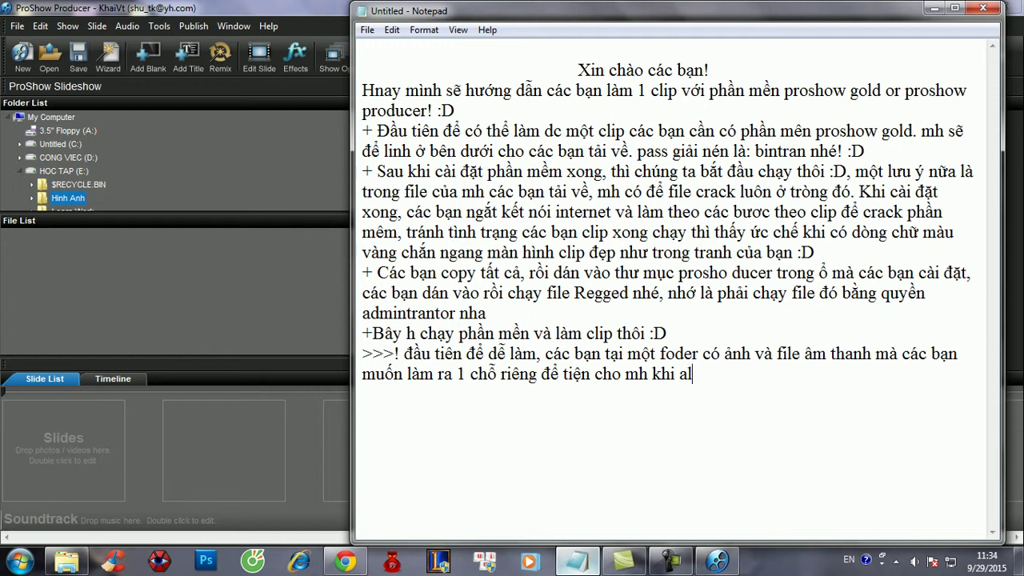
# - Finish the sentence with "làm, các bạn làm theo clip nhé! :D", correcting the missing space after "các"
pyautogui.write('amf, cac ban')
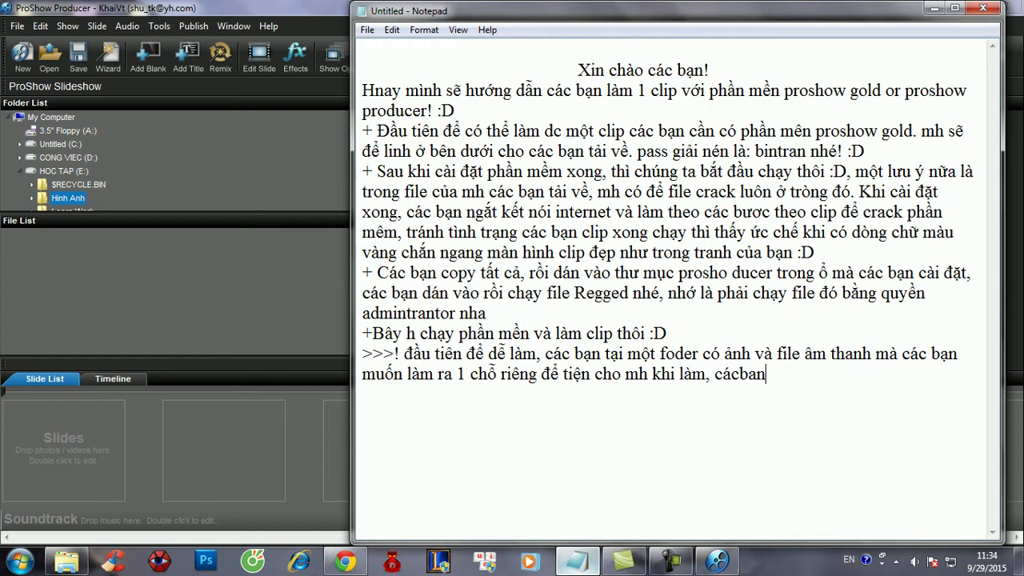
pyautogui.press('BackSpace')
pyautogui.press('BackSpace')
pyautogui.press('BackSpace')
pyautogui.press('BackSpace')
pyautogui.write('banj lamf theo clip n')
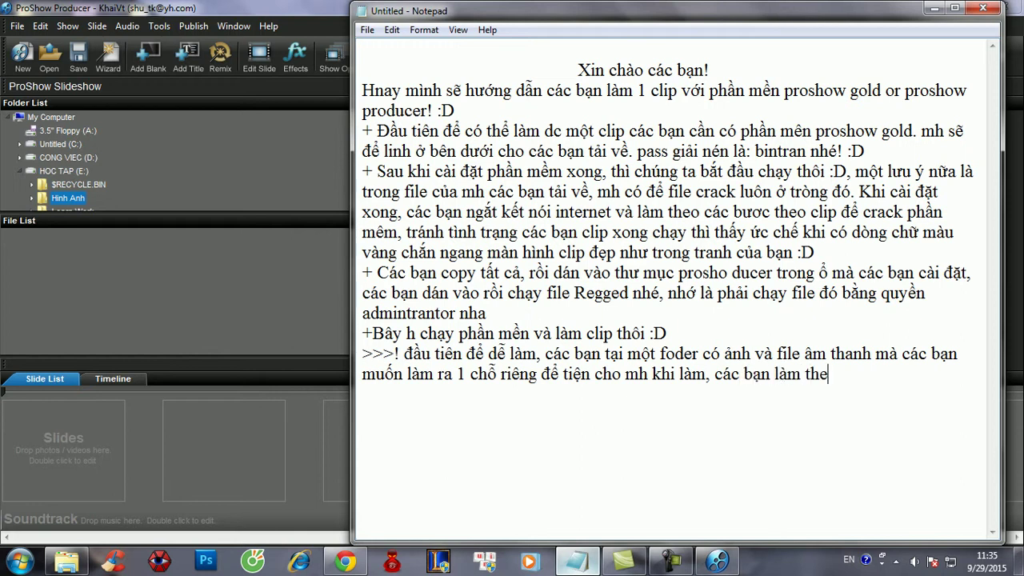
pyautogui.write('he')
pyautogui.write('! :D')
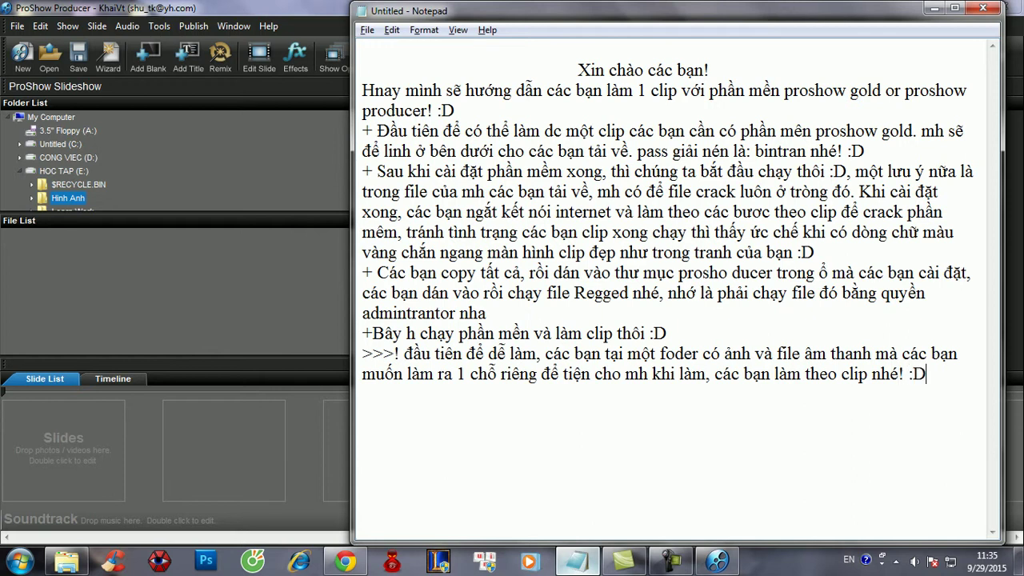
# - Return to ProShow Producer and create a new slide show with the Wizard option
pyautogui.hotkey('alt', 'Tab')
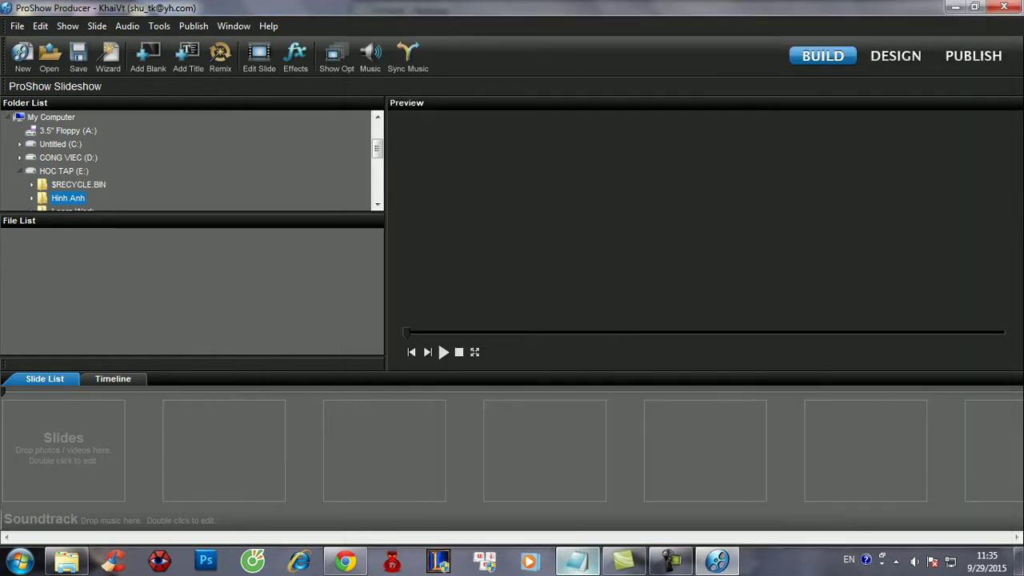
pyautogui.click(23, 54)
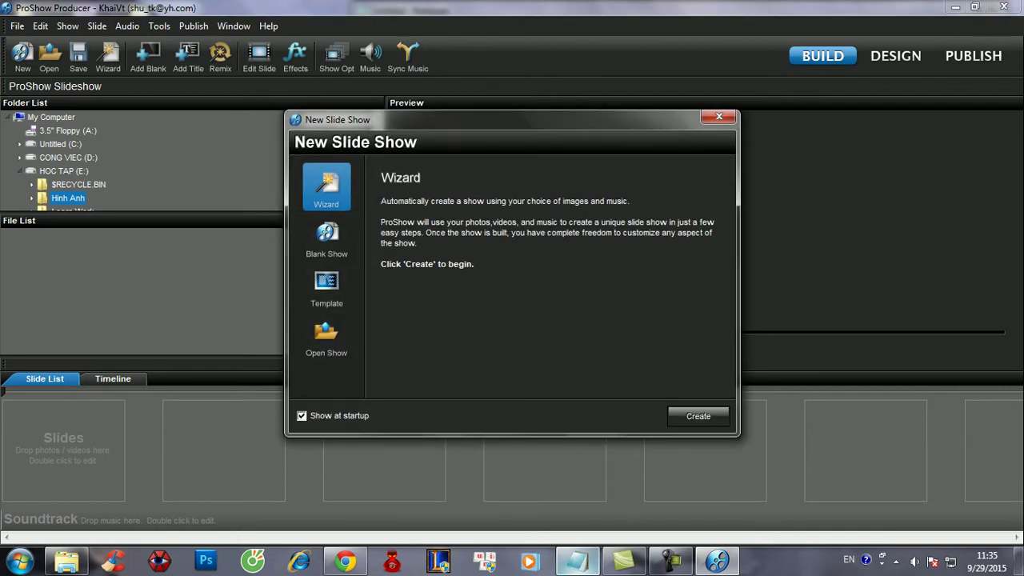
pyautogui.click(698, 416)
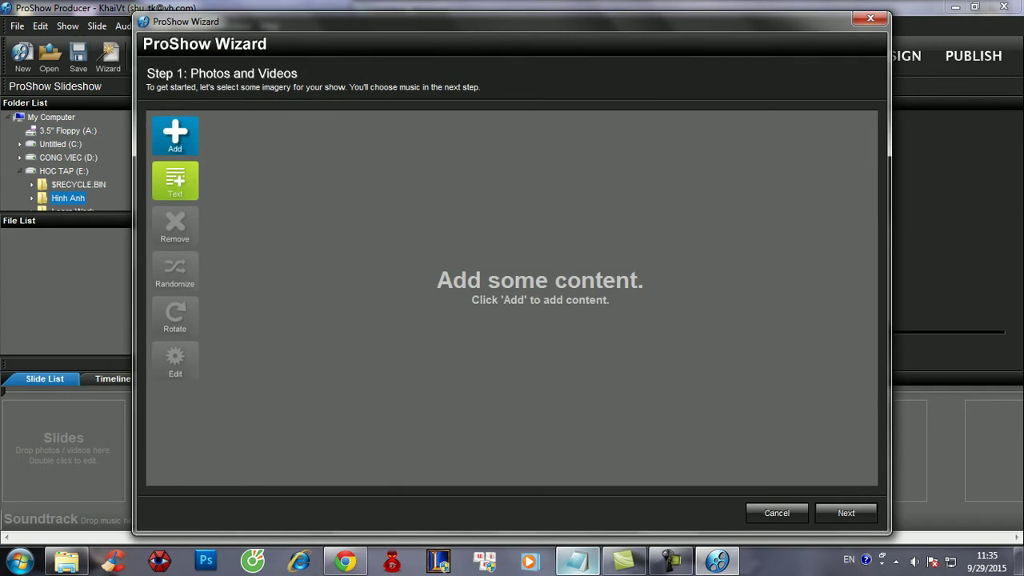
# - Add all the images from the clip folder in Hinh Anh on HOC TAP (E:) to the wizard
pyautogui.click(175, 137)
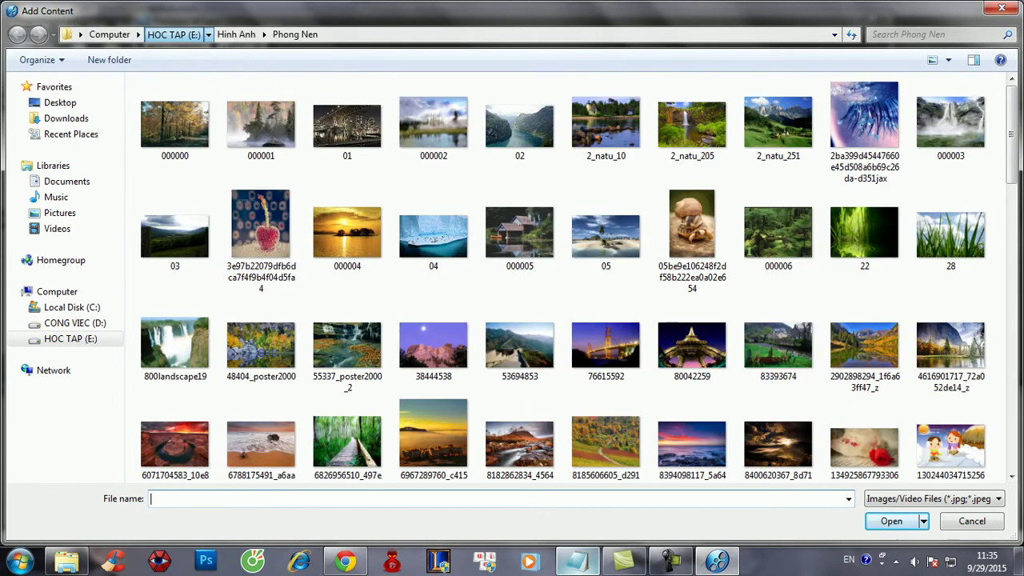
pyautogui.click(173, 35)
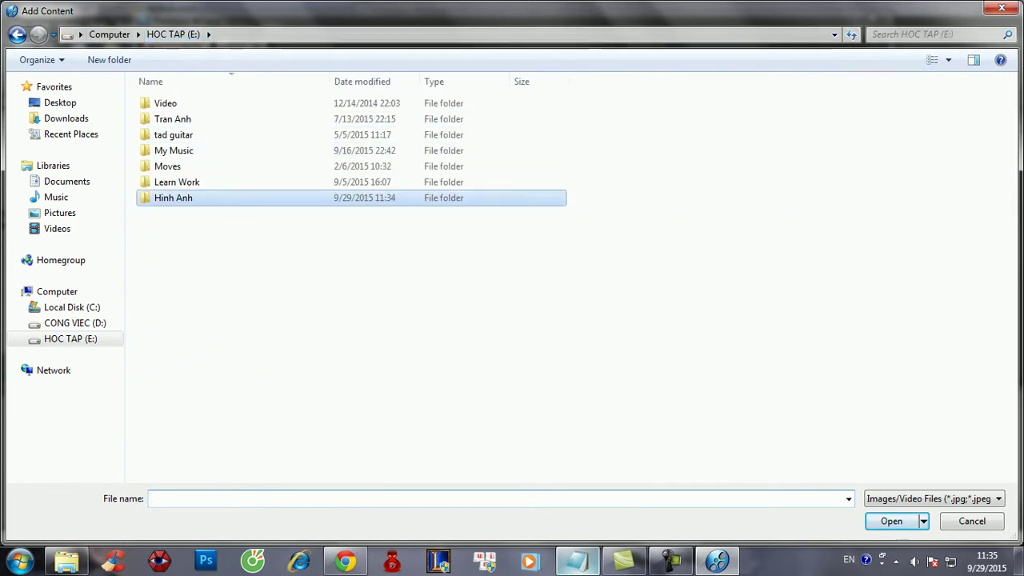
pyautogui.doubleClick(240, 198)
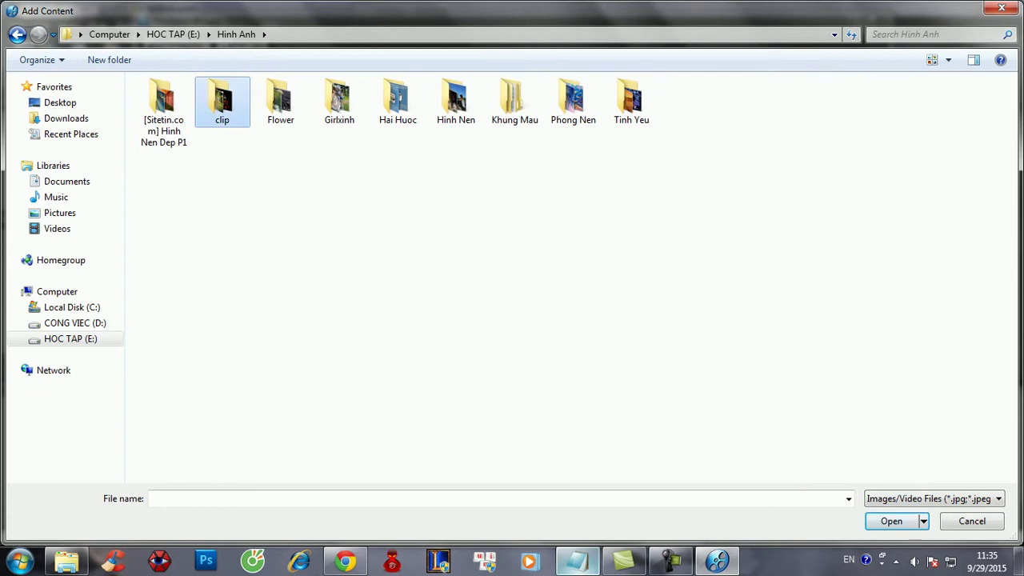
pyautogui.doubleClick(222, 100)
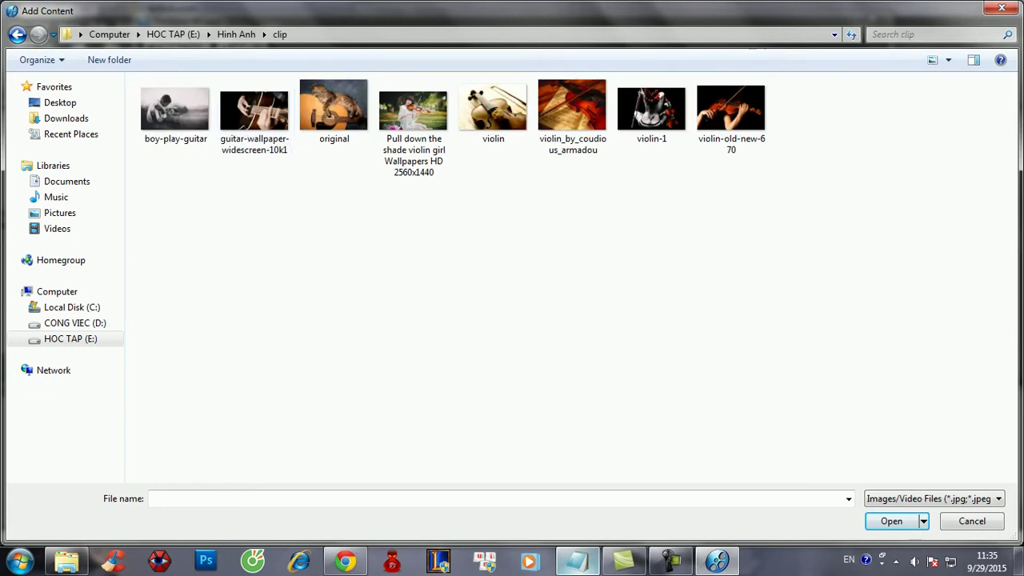
pyautogui.moveTo(935, 150); pyautogui.dragTo(140, 116)
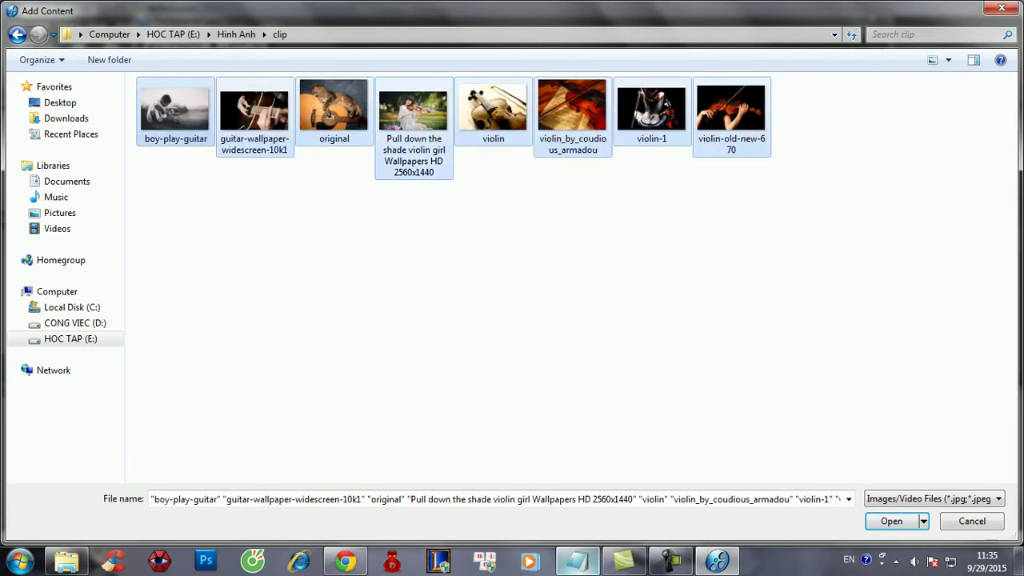
pyautogui.press('Return')
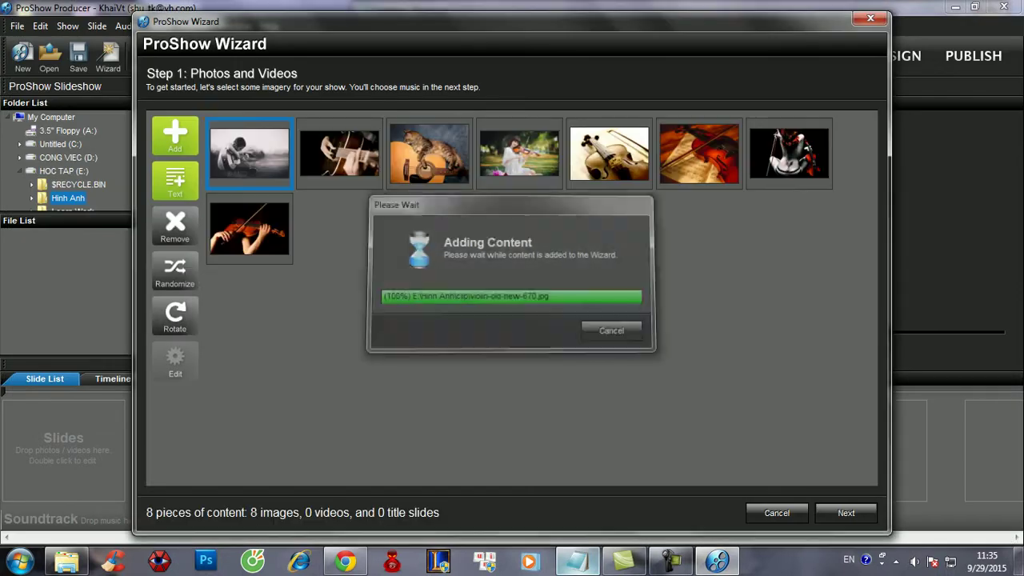
# - Switch to Notepad and start a new line with "+ các bạn có thể dùng chuột trái để tùy ý sắp"
pyautogui.click(578, 561)
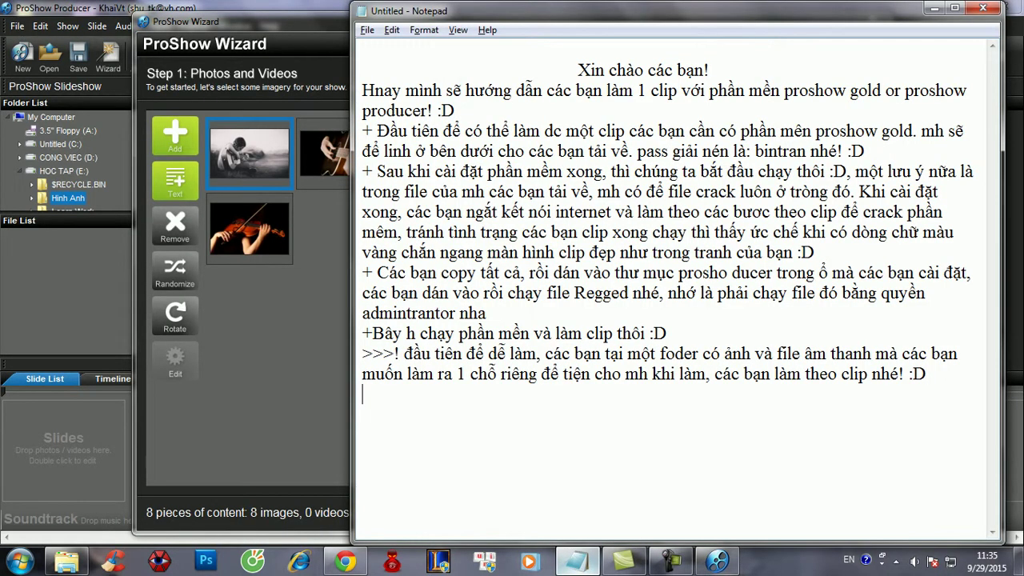
pyautogui.press('Return')
pyautogui.write('+ các bạn có thể dùng ')
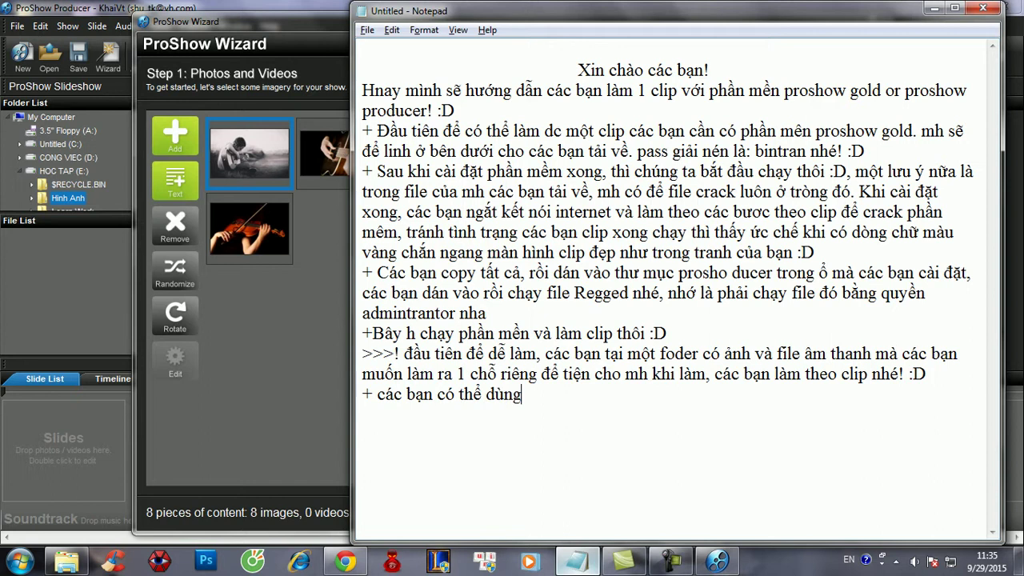
pyautogui.write('chuột')
pyautogui.write(' trái để ')
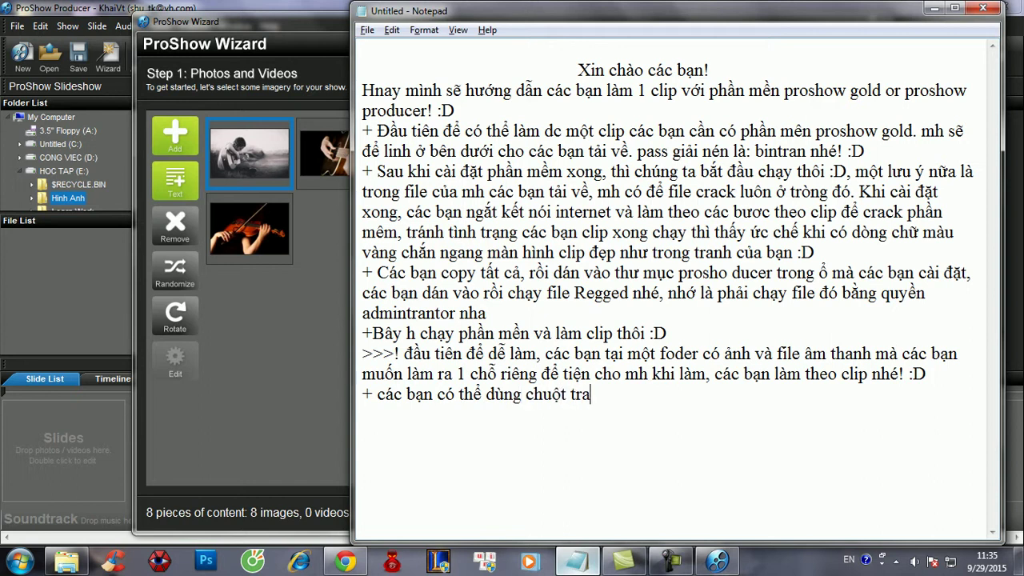
pyautogui.write('tùy ý ')
pyautogui.write('sắp ')
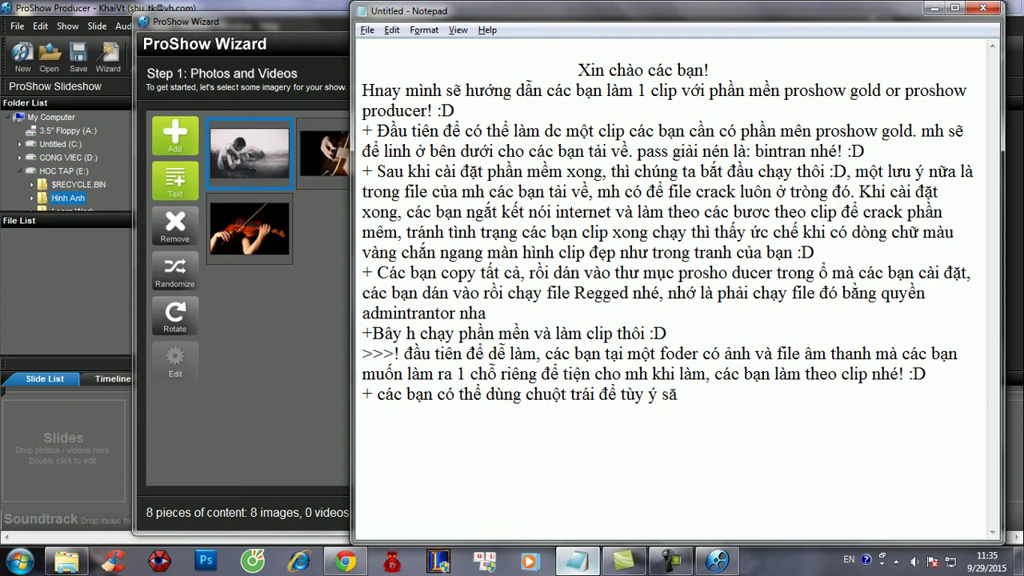
# - Complete the line with "xếp hình ảnh theo ý mh nhé :D"
pyautogui.write('xếp ảnh')
pyautogui.press('BackSpace')
pyautogui.press('BackSpace')
pyautogui.press('BackSpace')
pyautogui.write('hình anh')
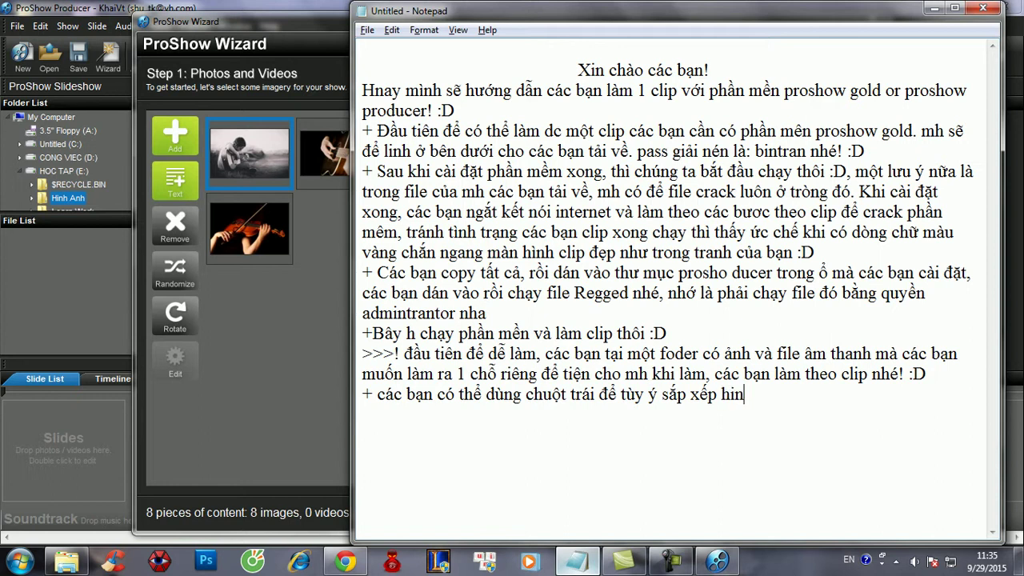
pyautogui.write(' theo ý m')
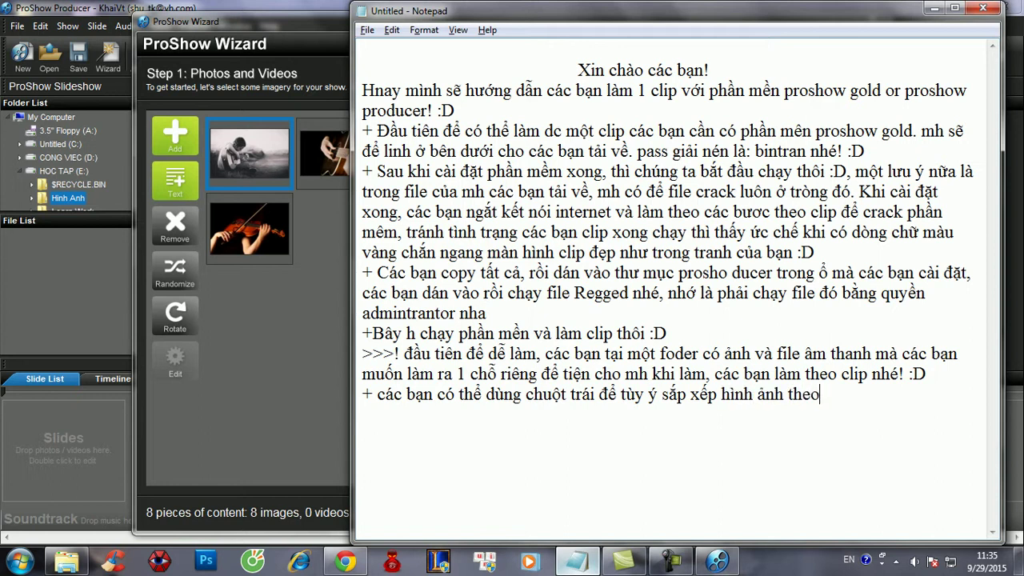
pyautogui.write('hé :D')
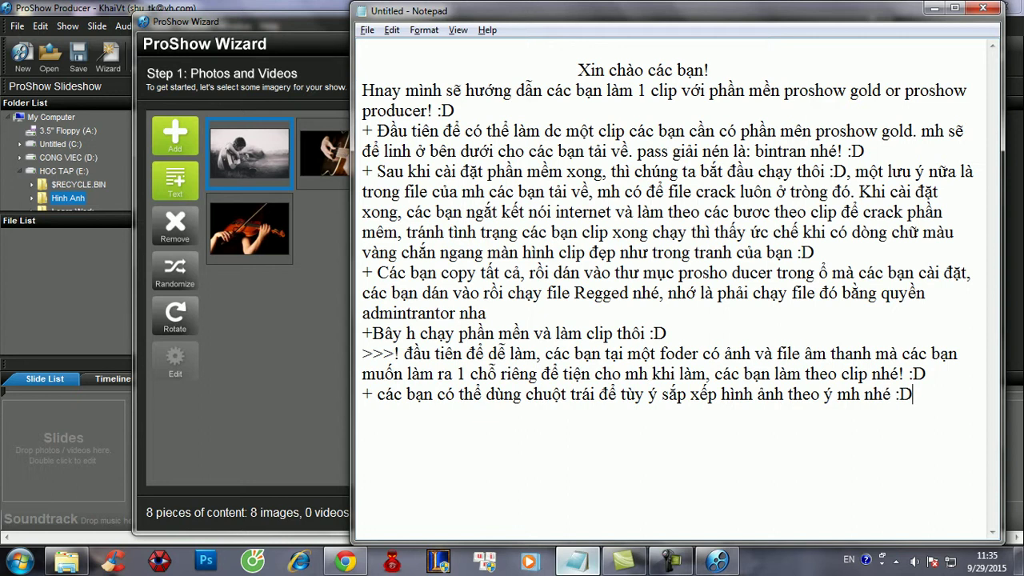
# - Return to the ProShow Wizard and reorder the images so the girl playing violin outdoors comes first, followed by the boy with the guitar
pyautogui.hotkey('alt', 'Tab')
pyautogui.moveTo(429, 161); pyautogui.dragTo(344, 160)
pyautogui.moveTo(789, 154); pyautogui.dragTo(520, 154)
pyautogui.moveTo(610, 153); pyautogui.dragTo(250, 154)
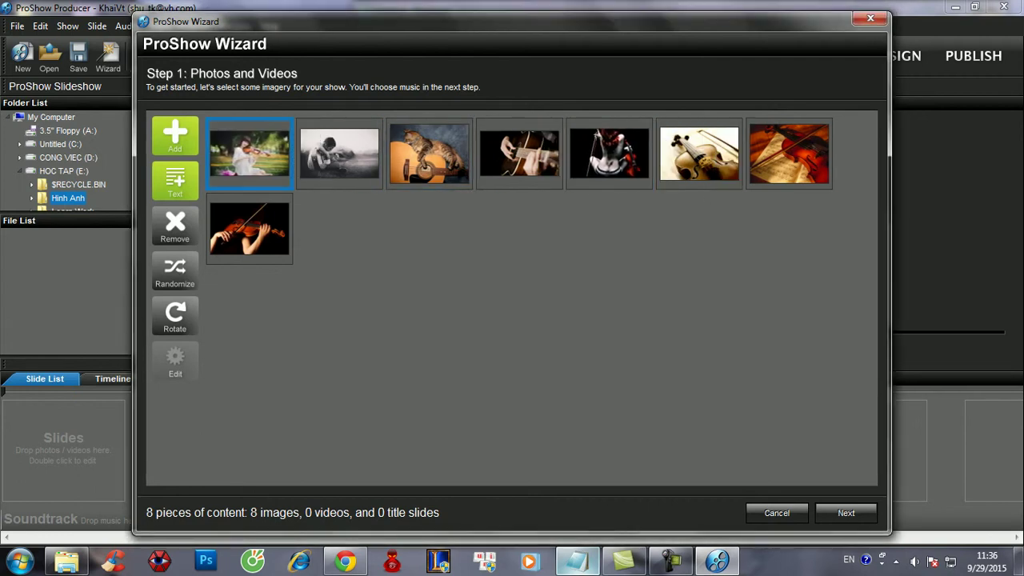
pyautogui.click(174, 181)
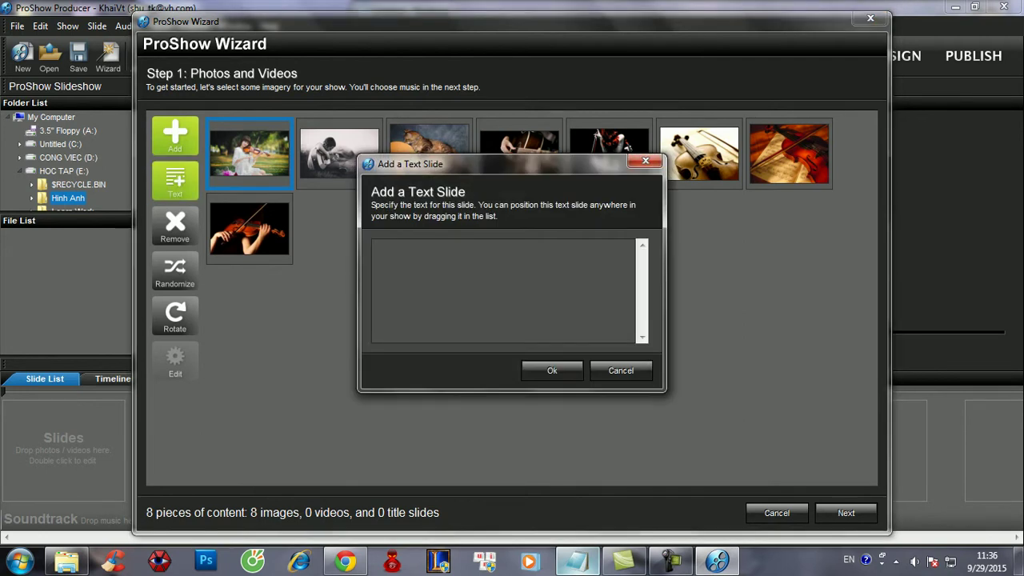
pyautogui.click(645, 161)
pyautogui.click(174, 181)
pyautogui.click(621, 371)
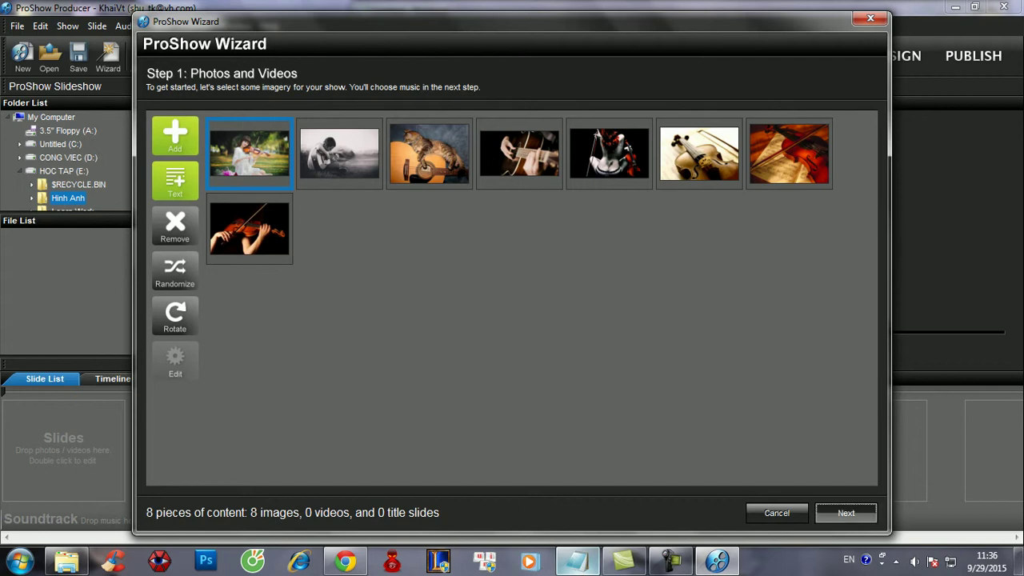
# - Advance the wizard to the Music step and note in Notepad "+ Bây h add file âm thanh mà bạn muốn cho vào :D"
pyautogui.press('Return')
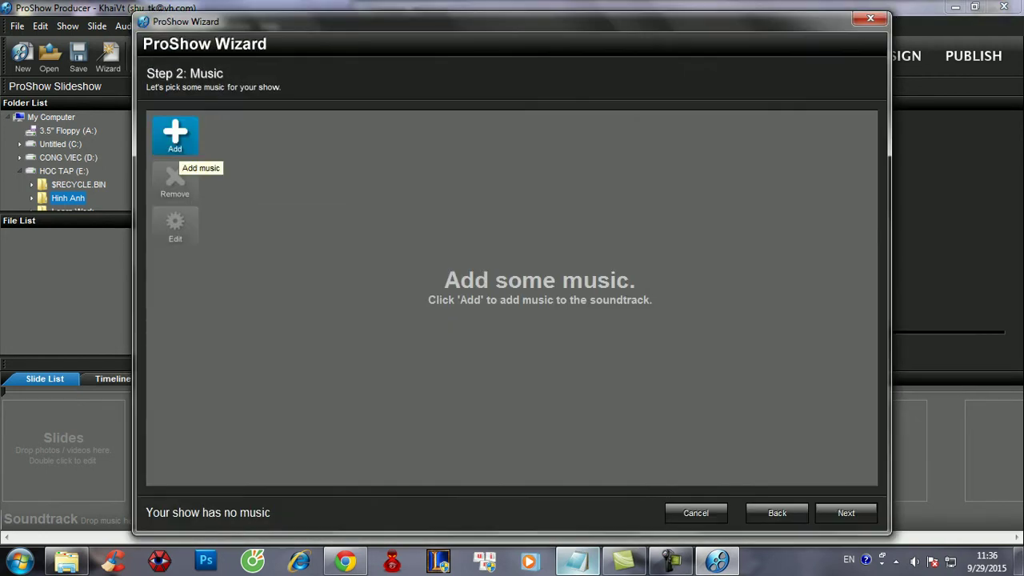
pyautogui.click(175, 137)
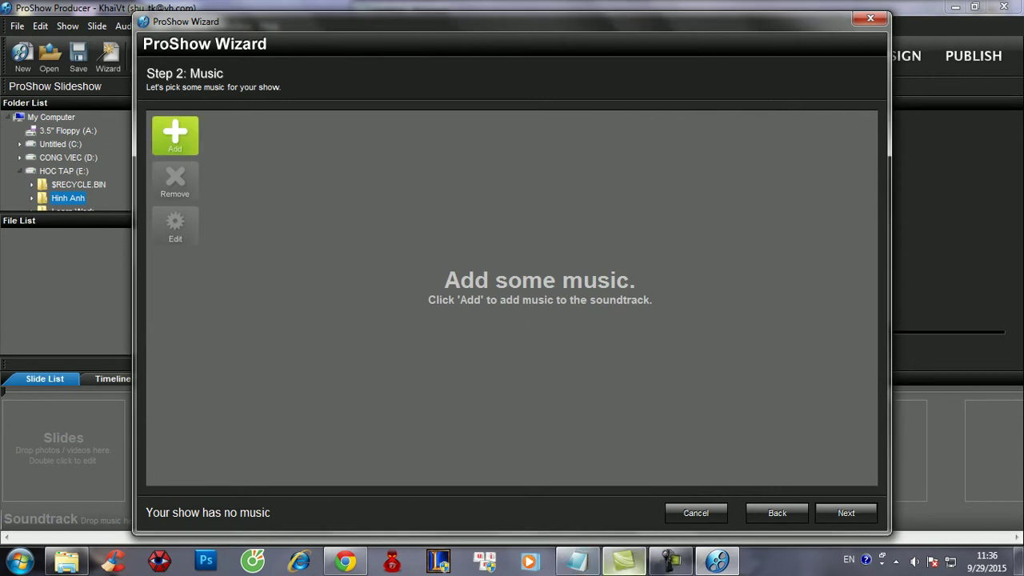
pyautogui.click(578, 561)
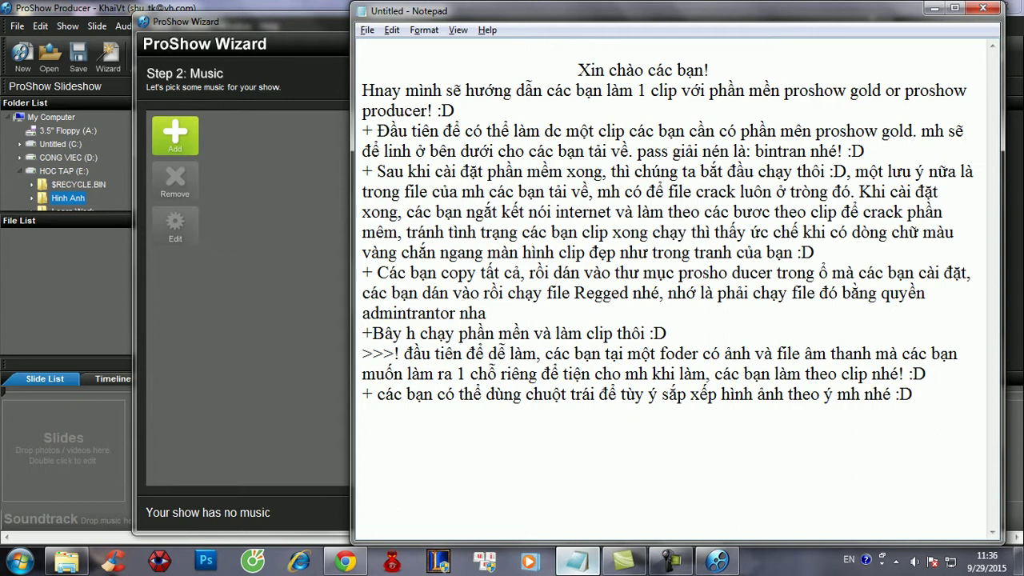
pyautogui.write('+ Bây h add fiel')
pyautogui.press('BackSpace')
pyautogui.press('BackSpace')
pyautogui.write('le âm thanh mà ban muốn cho vào :D')
pyautogui.press('Return')
# - Return to the ProShow Wizard, add "All rise Blue" from My Music > Enghlish on HOC TAP (E:), and continue to the Theme step
pyautogui.hotkey('alt', 'Tab')
pyautogui.click(175, 136)
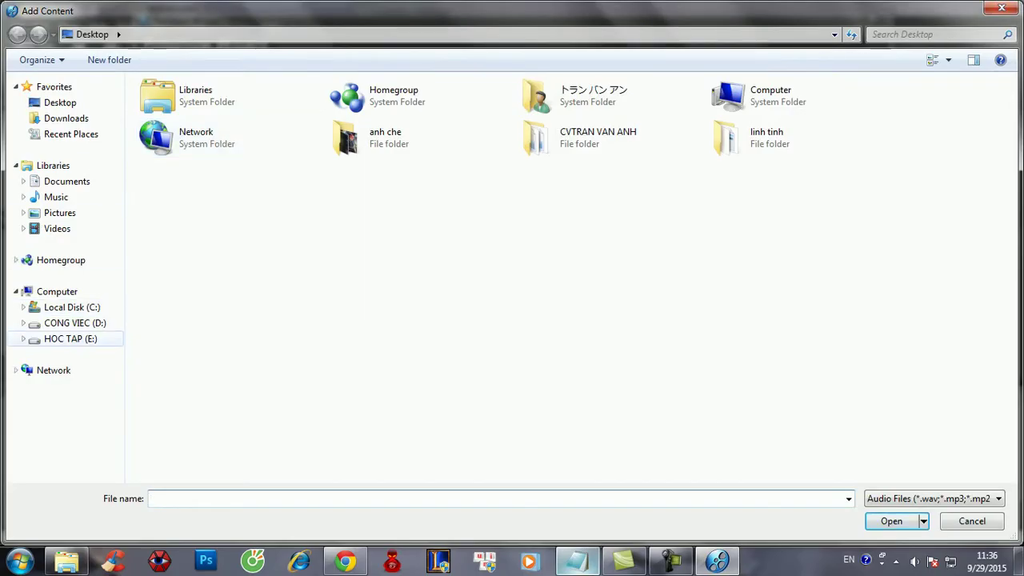
pyautogui.click(71, 339)
pyautogui.doubleClick(180, 148)
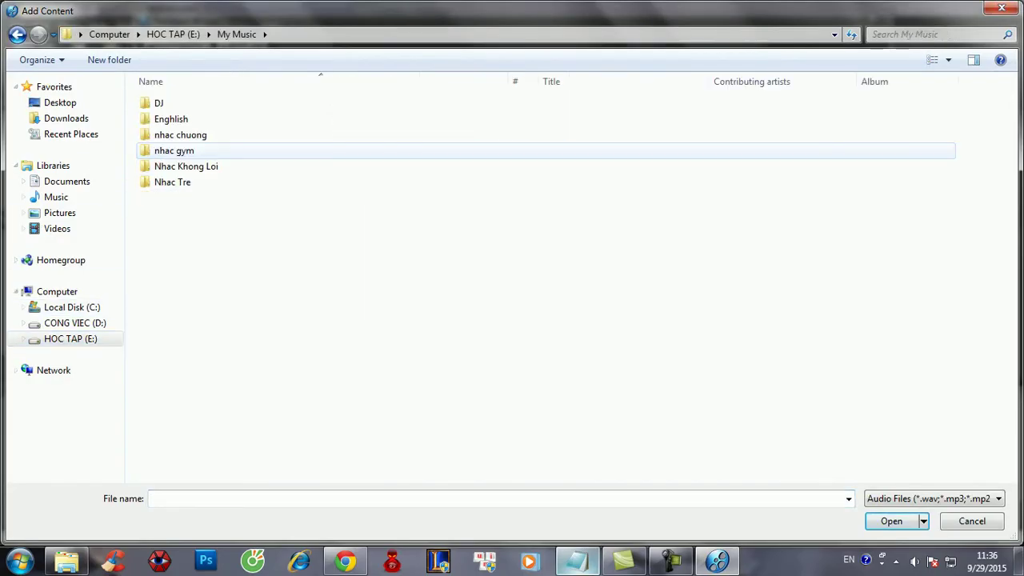
pyautogui.doubleClick(171, 118)
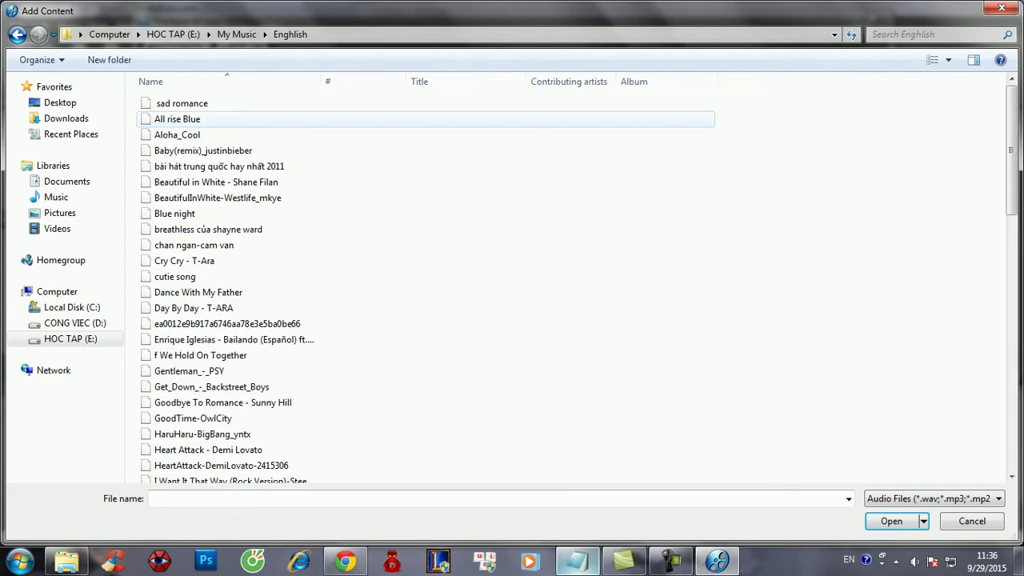
pyautogui.doubleClick(172, 119)
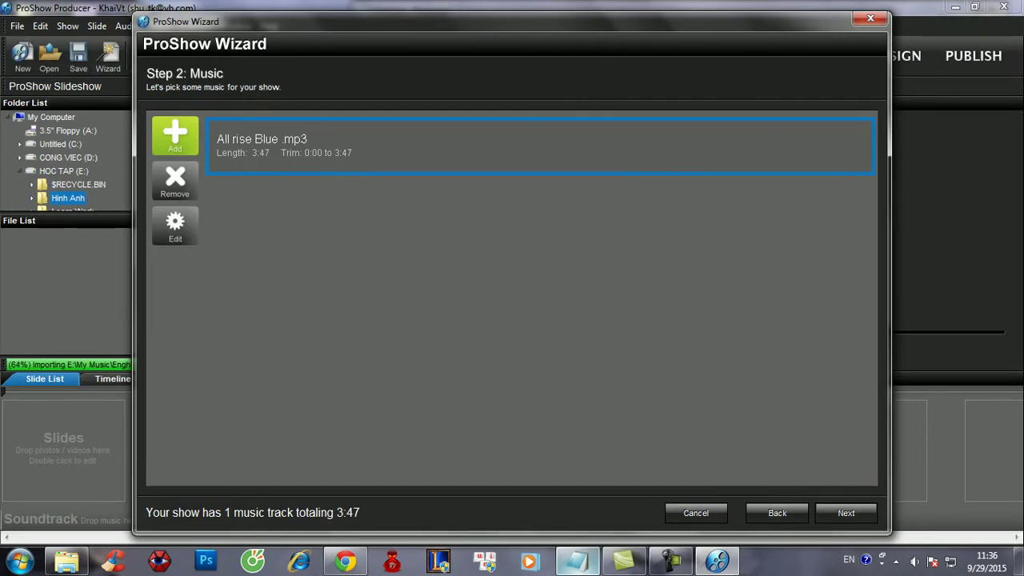
pyautogui.click(846, 513)
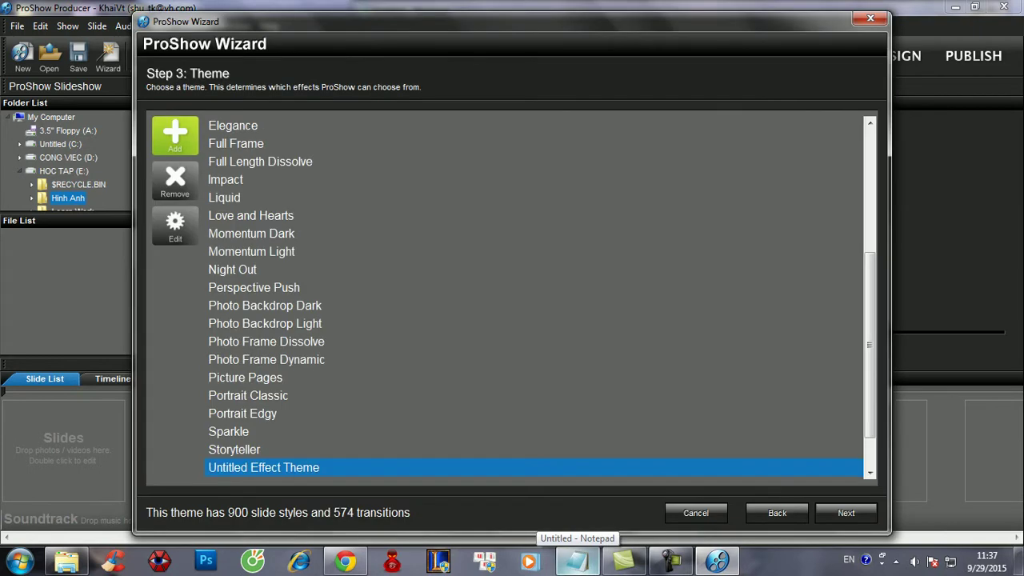
# - Switch to Notepad and start a new line with "+Đến đây là phần khá quan trọng"
pyautogui.click(576, 560)
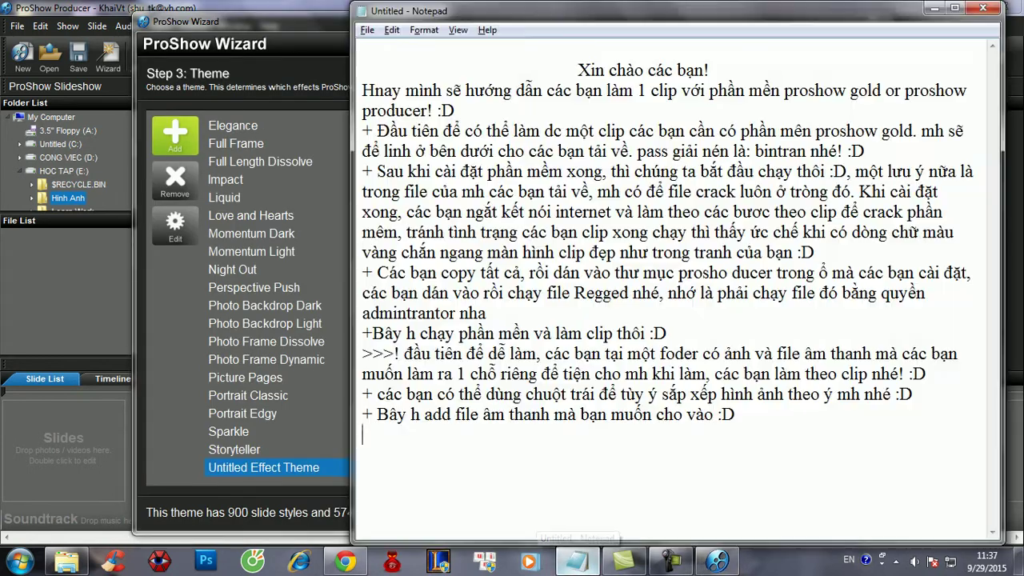
pyautogui.press('Return')
pyautogui.write('+')
pyautogui.write('Đến đây')
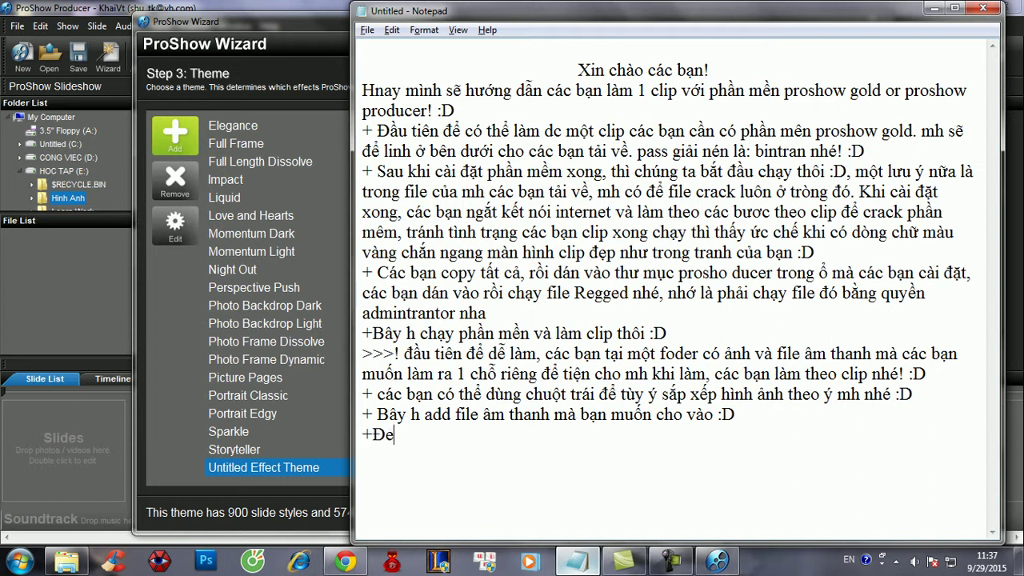
pyautogui.write(' là phân')
pyautogui.write('f kh')
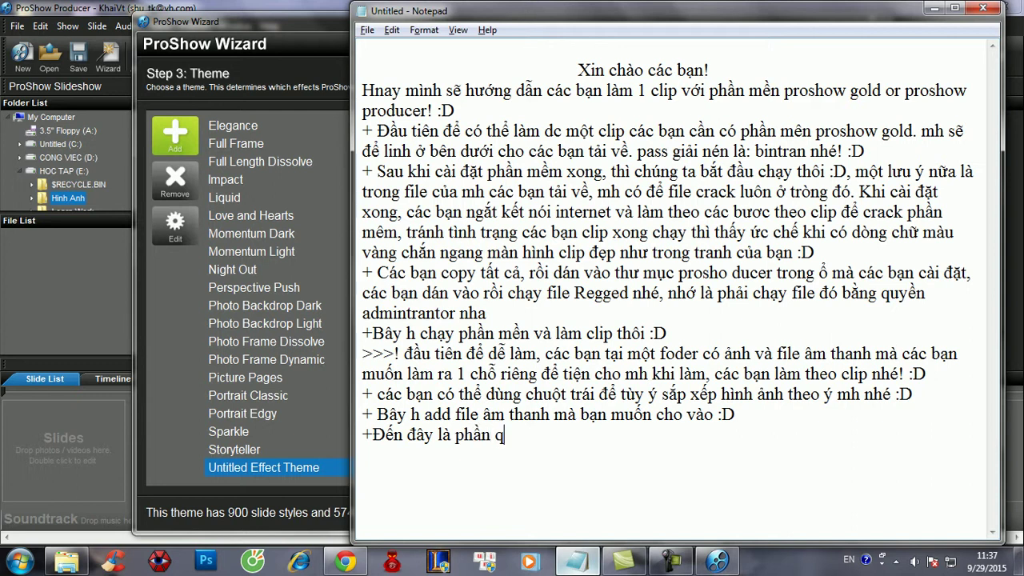
pyautogui.write('á quan trọng')
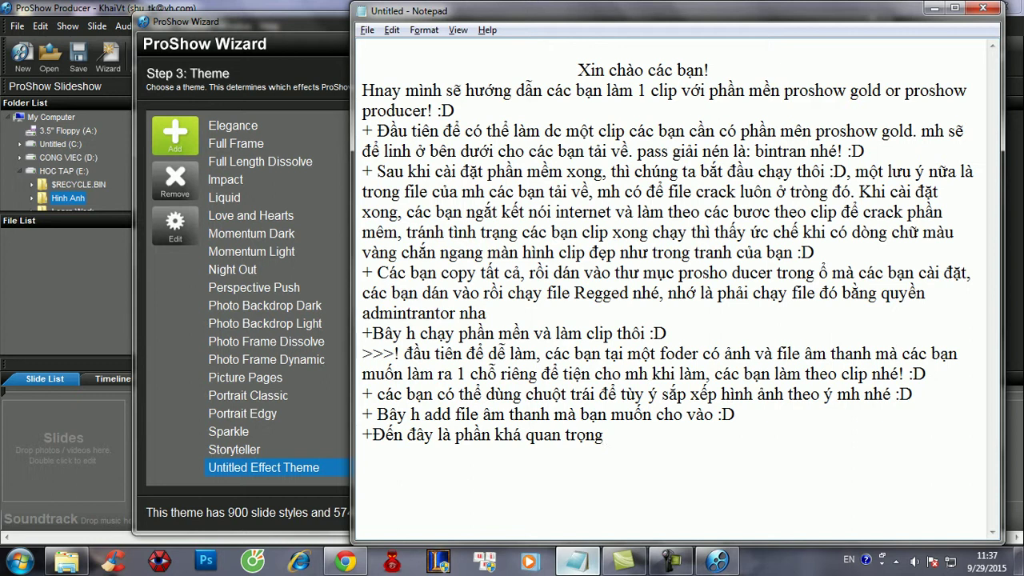
# - Continue the line with ", đây là phần tạo lên yếu tố đẹp cho clip mà bạn làm" and break to a new line
pyautogui.write(', đây la')
pyautogui.write(' phân')
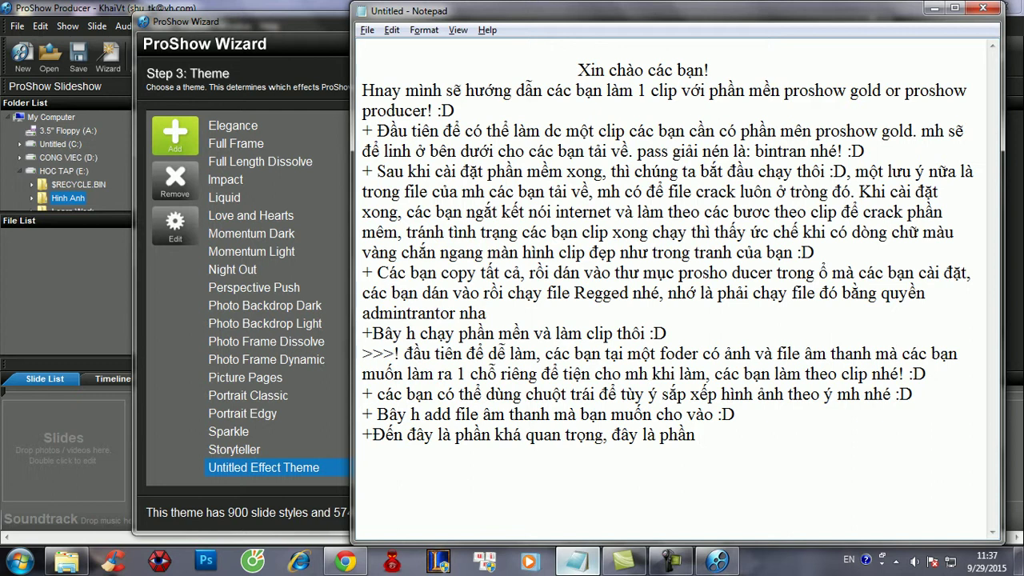
pyautogui.write('k')
pyautogui.press('BackSpace')
pyautogui.press('BackSpace')
pyautogui.write('tạo lên ys')
pyautogui.press('BackSpace')
pyautogui.write('eu ')
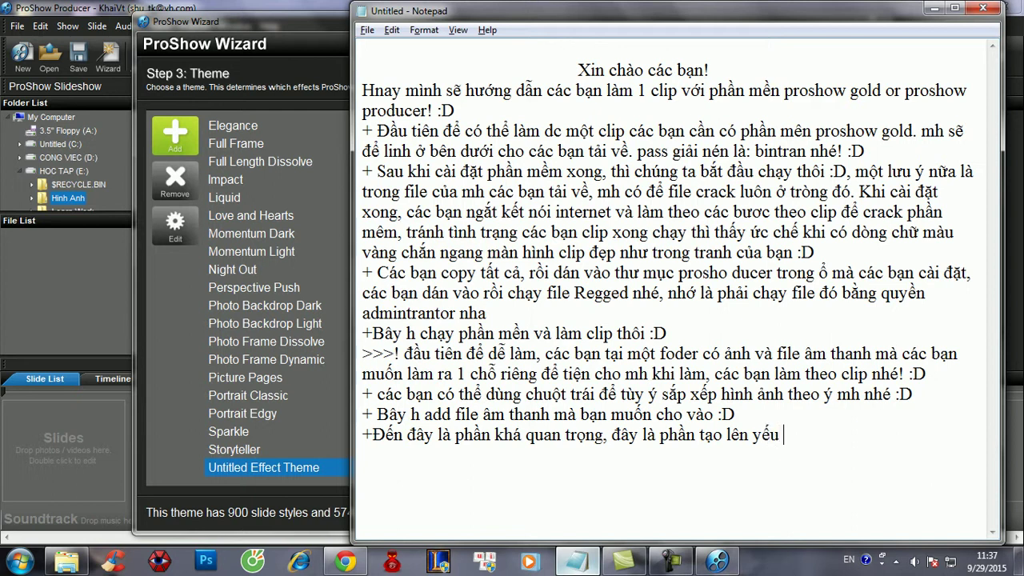
pyautogui.write('tố đẹp cho clipp')
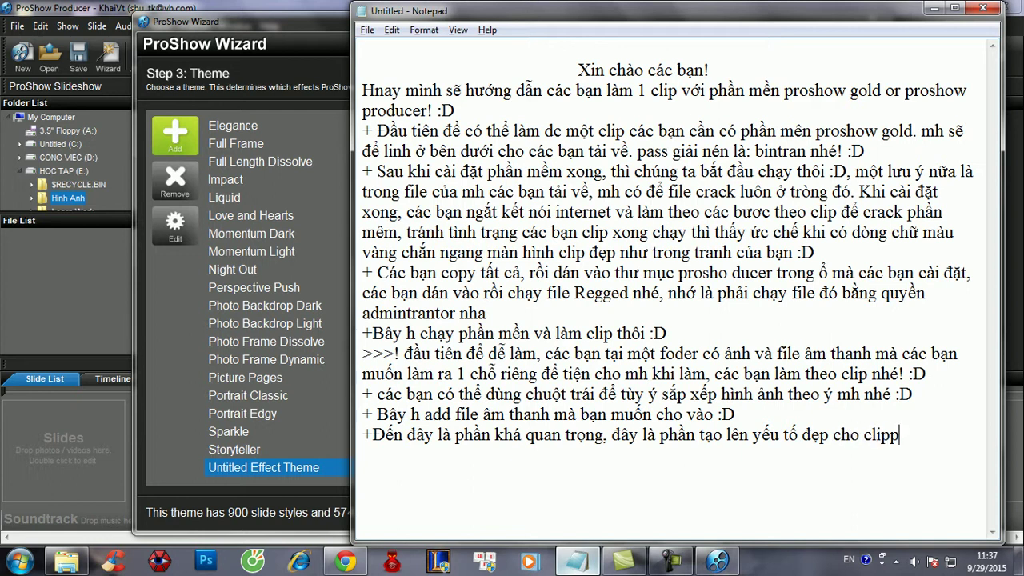
pyautogui.press('BackSpace')
pyautogui.write('mà bạn làm')
pyautogui.press('Return')
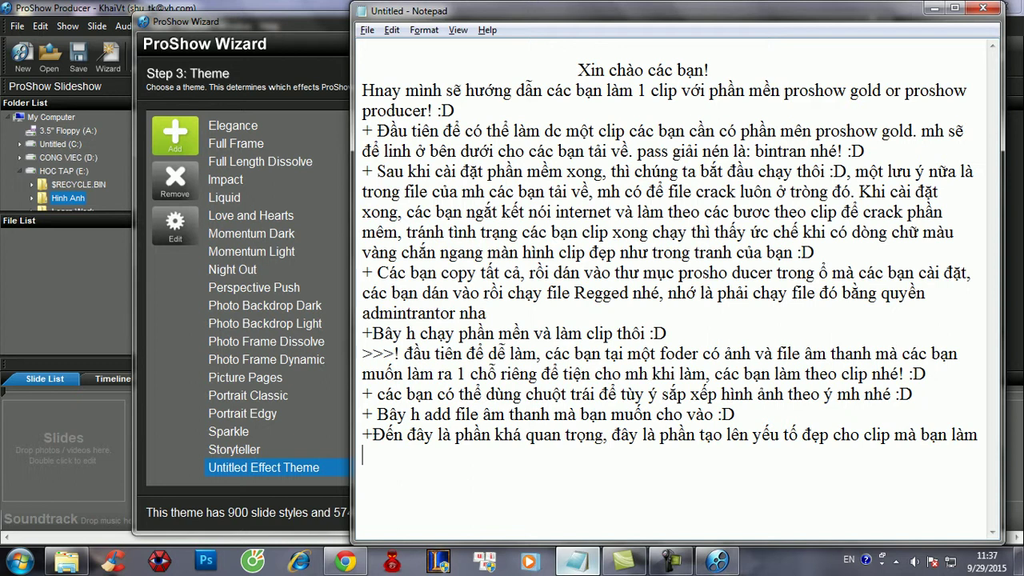
# - Write "phần trọn stye cho mỗi hình anh," on the new line
pyautogui.write('phần ')
pyautogui.write('trọn sy')
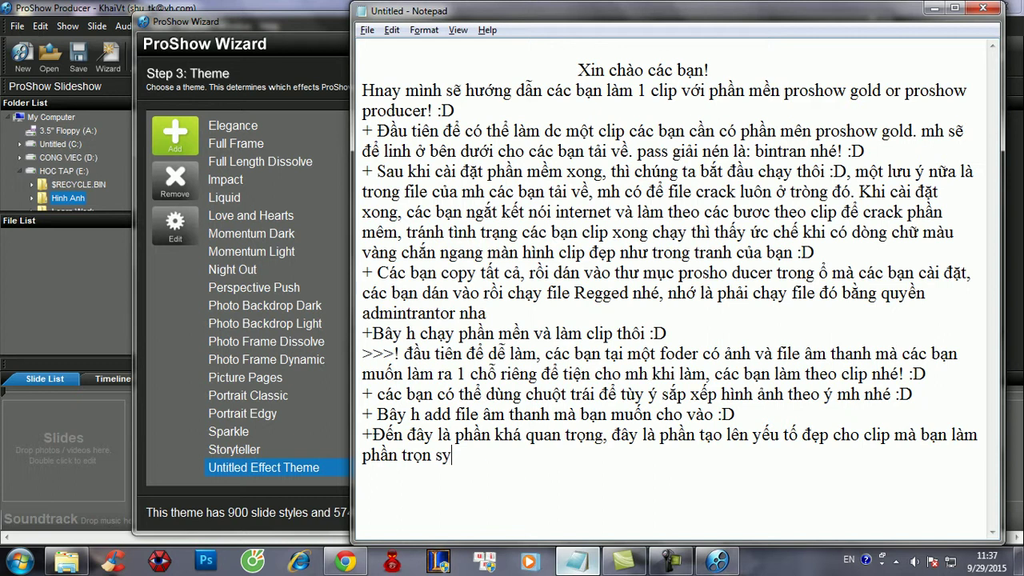
pyautogui.press('BackSpace')
pyautogui.write('tye cho mỗi hinh ')
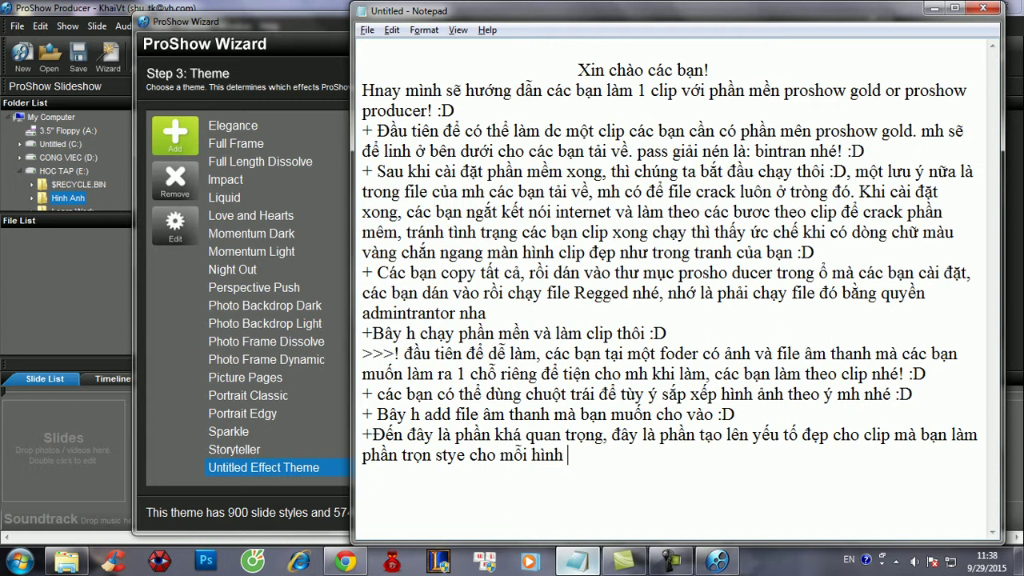
pyautogui.write('anh, nh')
pyautogui.press('BackSpace')
pyautogui.press('BackSpace')
# - Continue the sentence with "những stye có sẵn trong phần mền"
pyautogui.write('nhung')
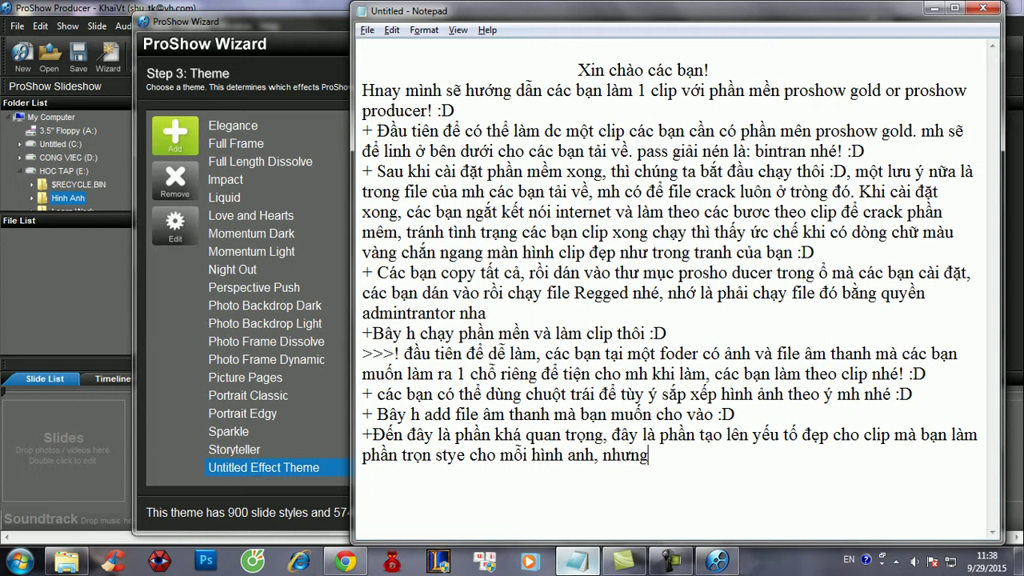
pyautogui.write('w s')
pyautogui.write('tye có sã')
pyautogui.write('wn tron')
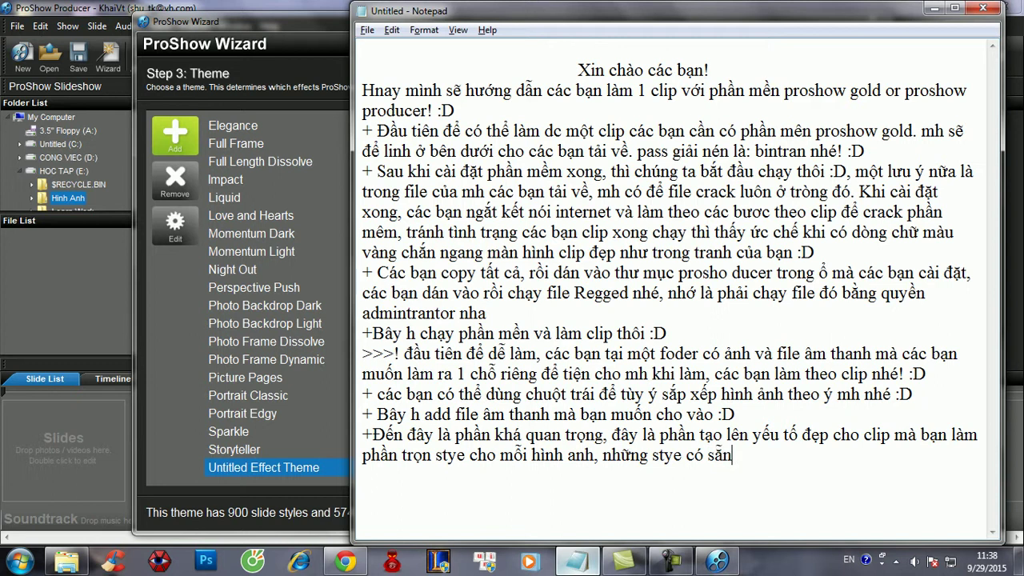
pyautogui.press('BackSpace')
pyautogui.press('BackSpace')
pyautogui.write('ong phần mên')
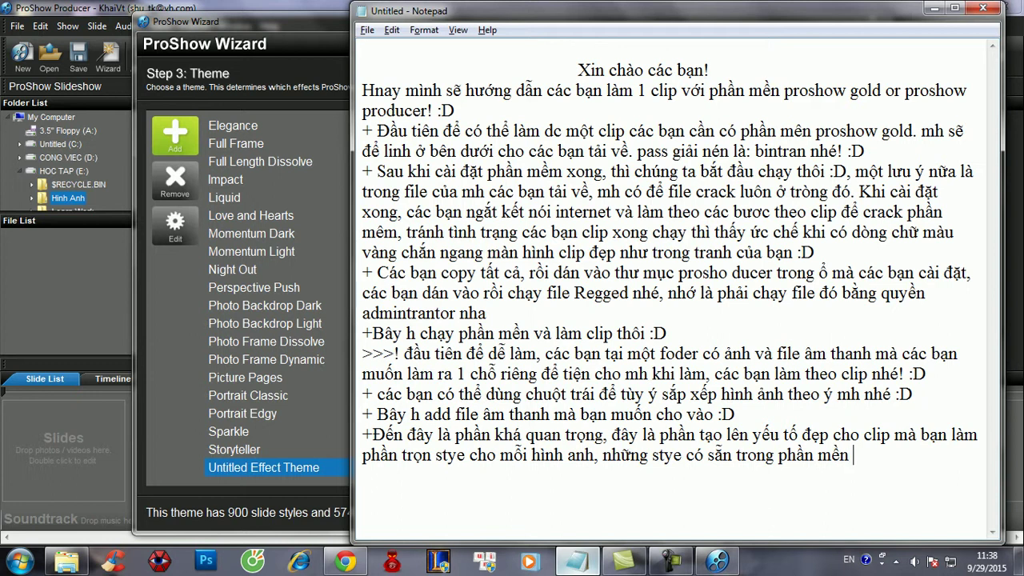
# - Add "là đủ để cho bạn tạo ra 1 clip đẹp, nếu cần đẹp hơn, các bạn có thể lên" to the note
pyautogui.write('là đủ đe')
pyautogui.write('er cho ')
pyautogui.write('banj')
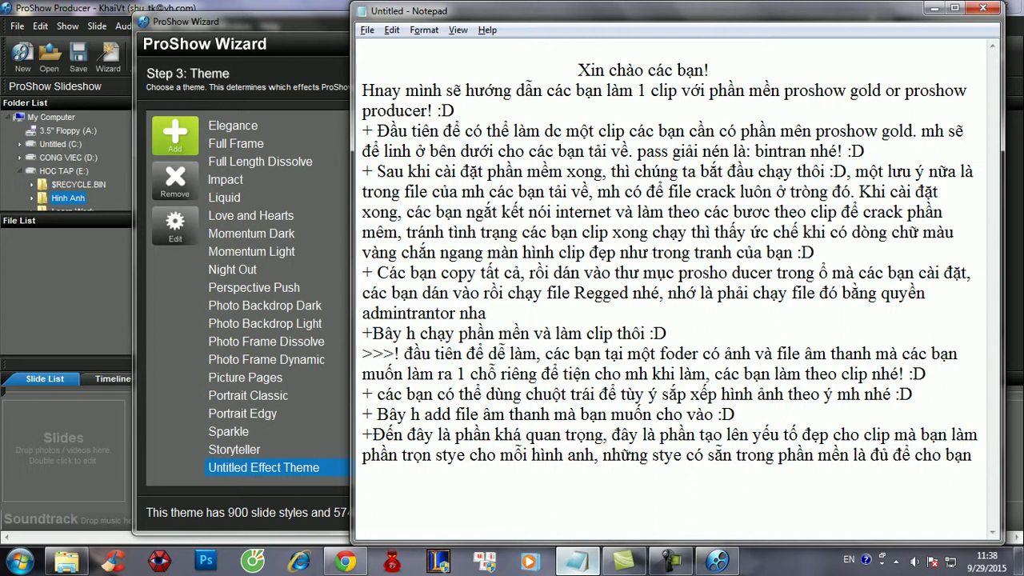
pyautogui.write('tao ra 1 clip đẹp')
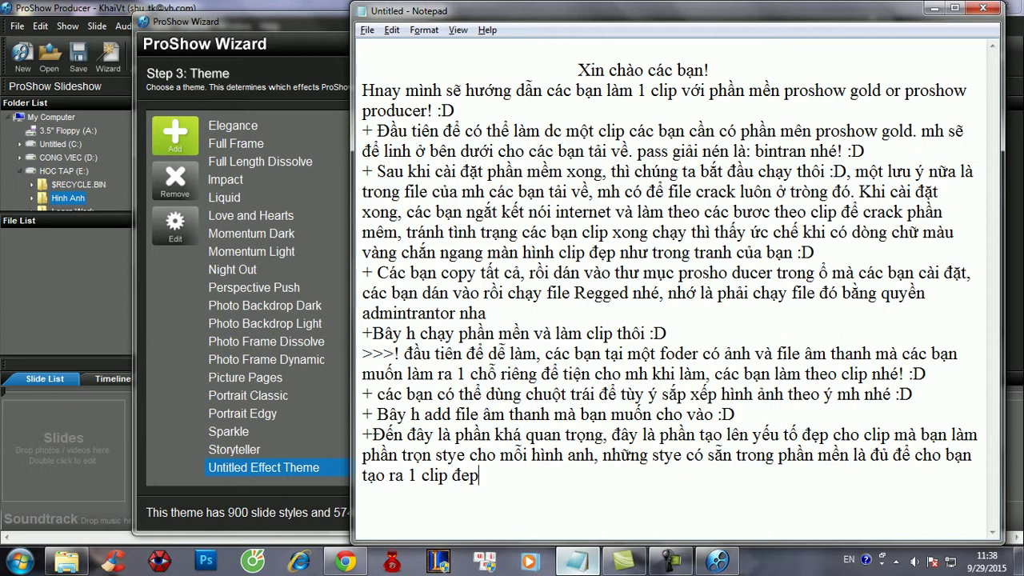
pyautogui.write(', nêu cần đ')
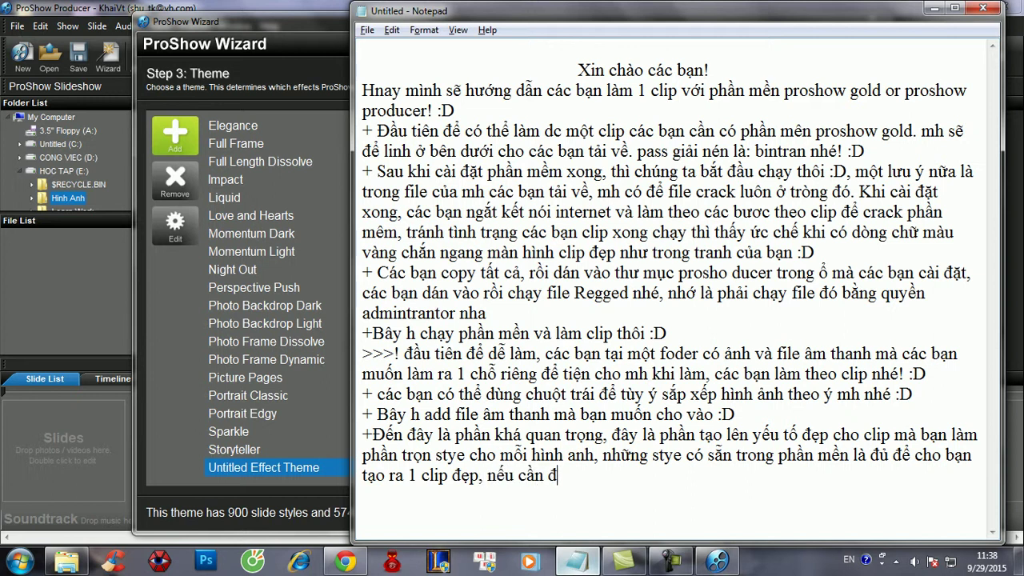
pyautogui.write('ẹp hơn, các bạn có thể lên')
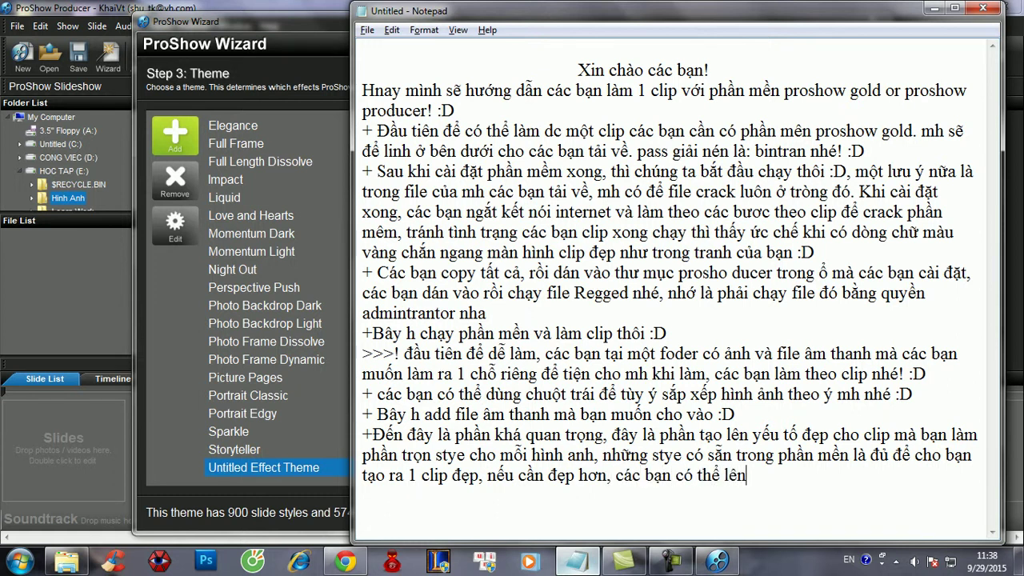
# - Continue the note with "anh google tìm kiếm or bác youtube", placing "youtube" on a new line
pyautogui.write(' anh goo')
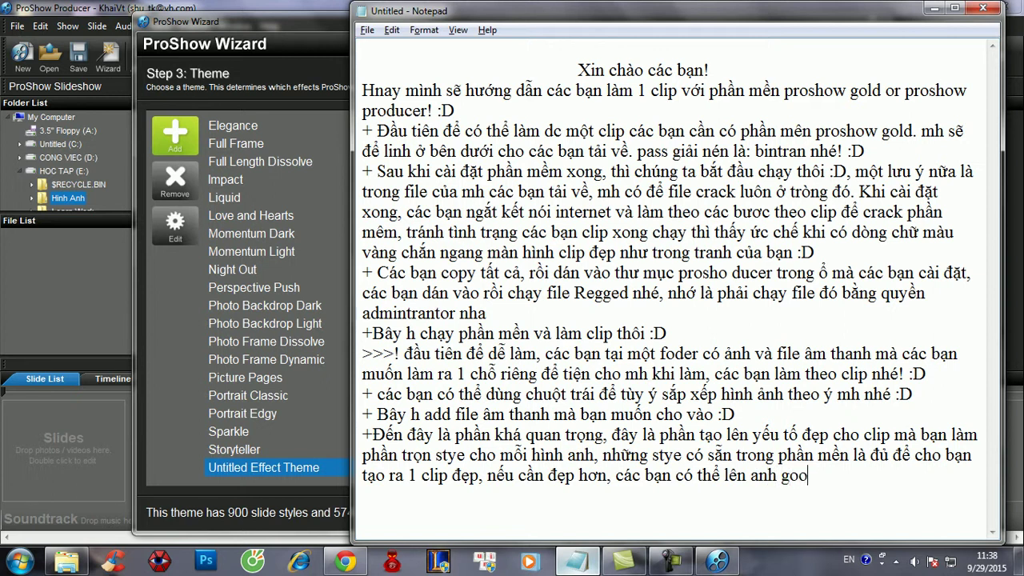
pyautogui.write('gle timhf')
pyautogui.press('BackSpace')
pyautogui.press('BackSpace')
pyautogui.write('f kieems ow')
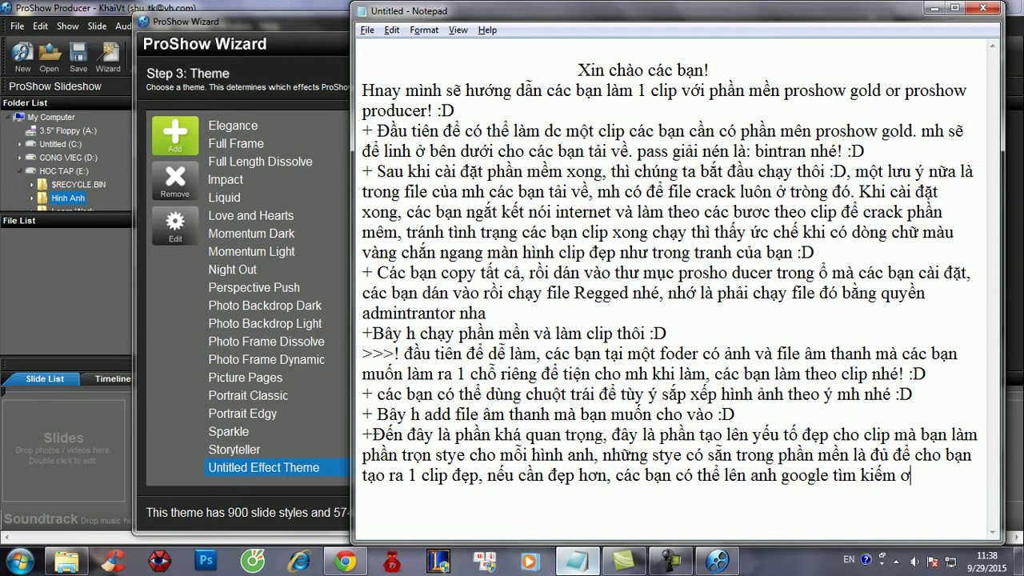
pyautogui.press('BackSpace')
pyautogui.write('or')
pyautogui.write(' bacs')
pyautogui.press('Return')
pyautogui.write('yout')
pyautogui.press('BackSpace')
pyautogui.press('BackSpace')
pyautogui.write('utube')
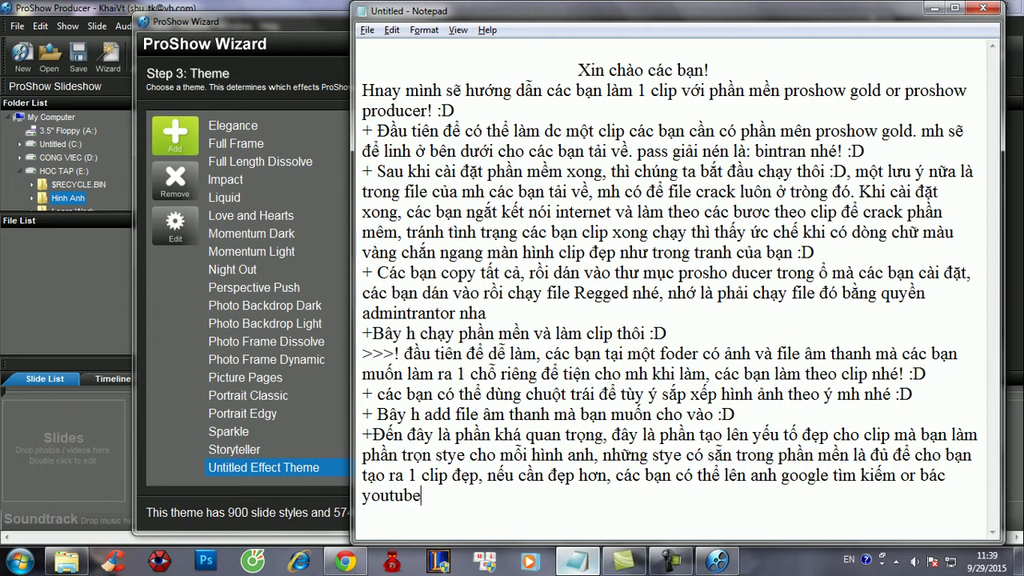
# - Add "tìm kiếm với cụm từ stye" after "youtube"
pyautogui.write(' tìm kiếm v')
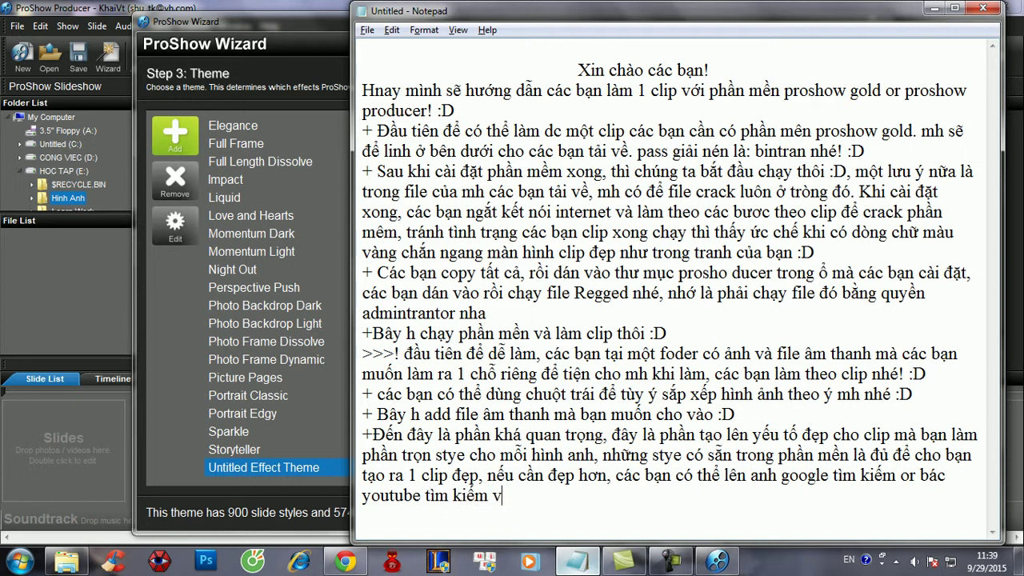
pyautogui.write('ới cun')
pyautogui.press('BackSpace')
pyautogui.press('BackSpace')
pyautogui.write('ụm tư stye')
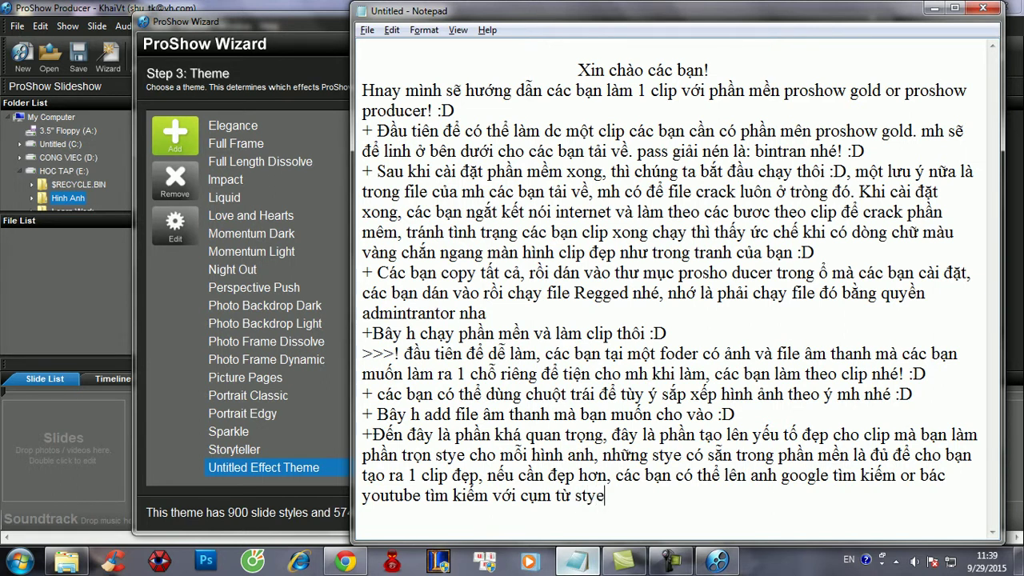
# - Finish the note with "đẹp cho proshow gold là có cả tá :D"
pyautogui.write(' đẹp cho ')
pyautogui.write('pri')
pyautogui.write('sho')
pyautogui.press('BackSpace')
pyautogui.press('BackSpace')
pyautogui.press('BackSpace')
pyautogui.write('wshos')
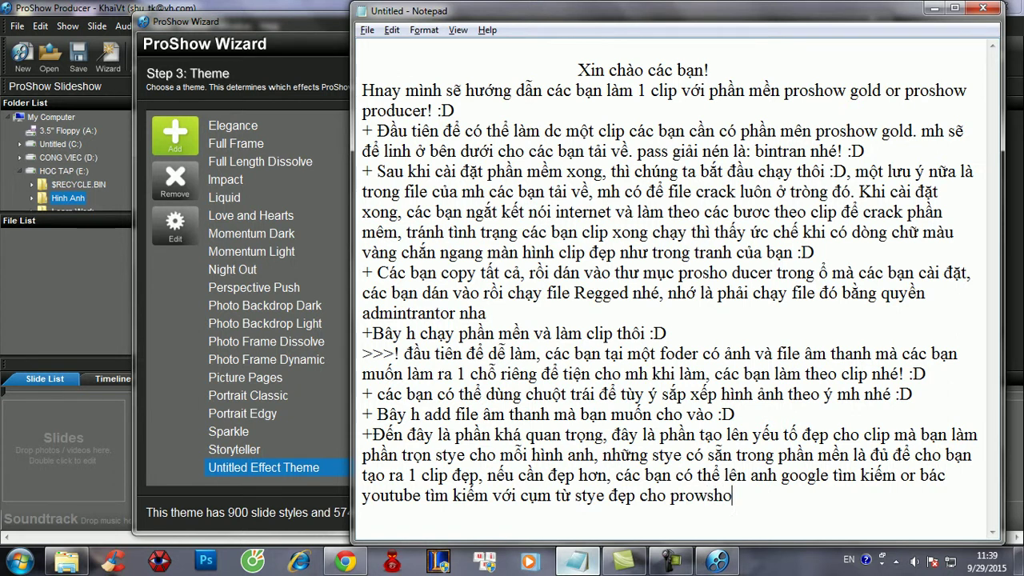
pyautogui.press('BackSpace')
pyautogui.press('BackSpace')
pyautogui.press('BackSpace')
pyautogui.press('BackSpace')
pyautogui.press('BackSpace')
pyautogui.press('BackSpace')
pyautogui.write('show go')
pyautogui.write('ld là có ca')
pyautogui.write('r tas ')
pyautogui.write(':D')
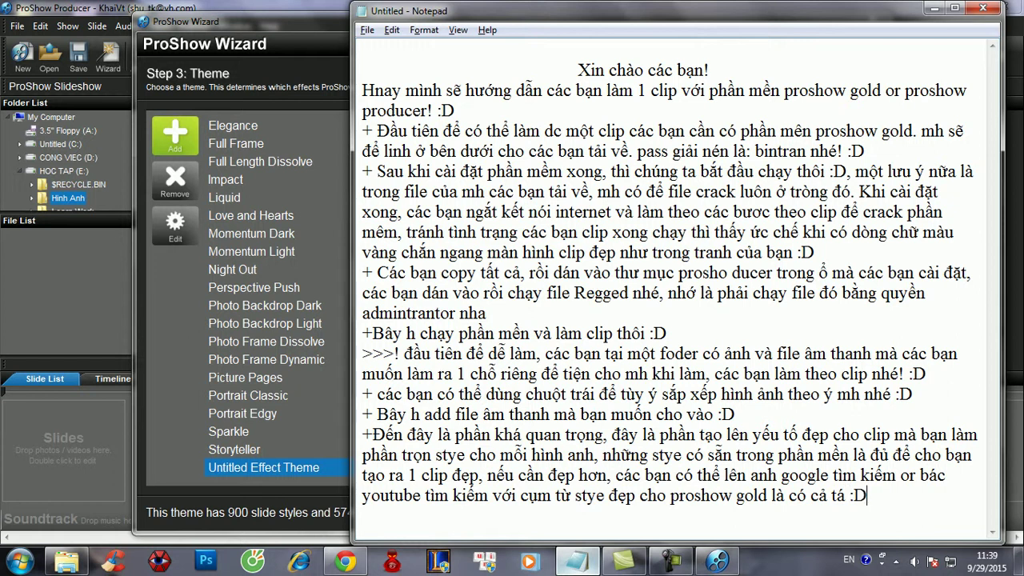
# - Return to the ProShow Wizard and select the Photo Frame Dynamic theme
pyautogui.click(266, 359)
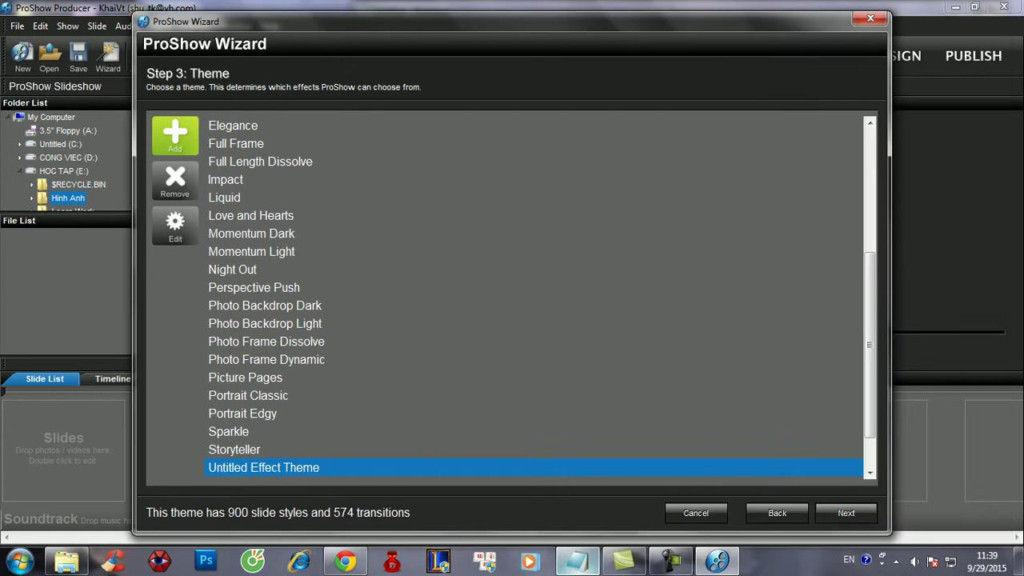
pyautogui.click(266, 359)
pyautogui.scroll(5, 267, 360)
pyautogui.scroll(1, 512, 296)
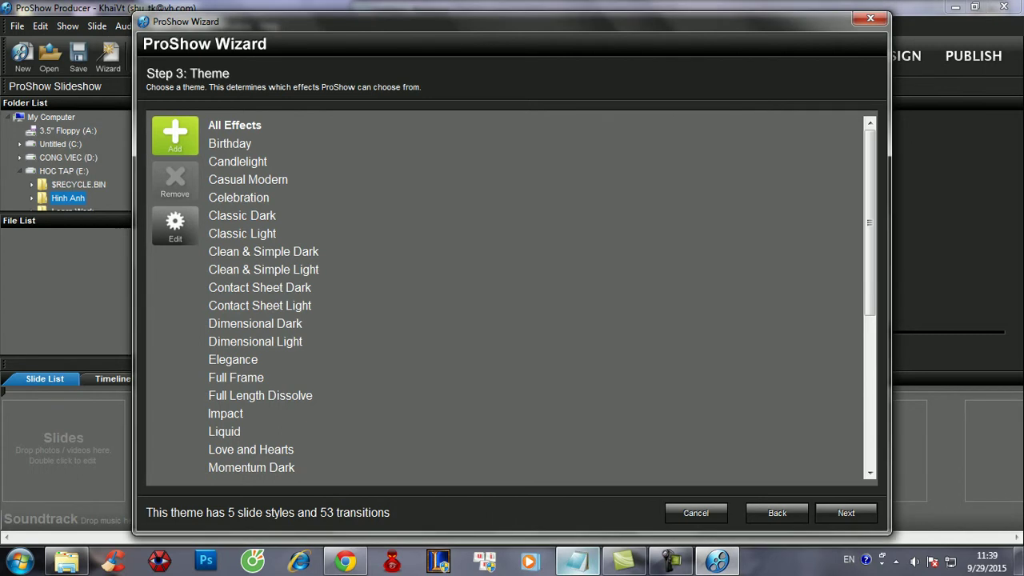
# - Switch to Notepad and start a new note line reading "+ như mh trọn cái"
pyautogui.hotkey('alt', 'Tab')
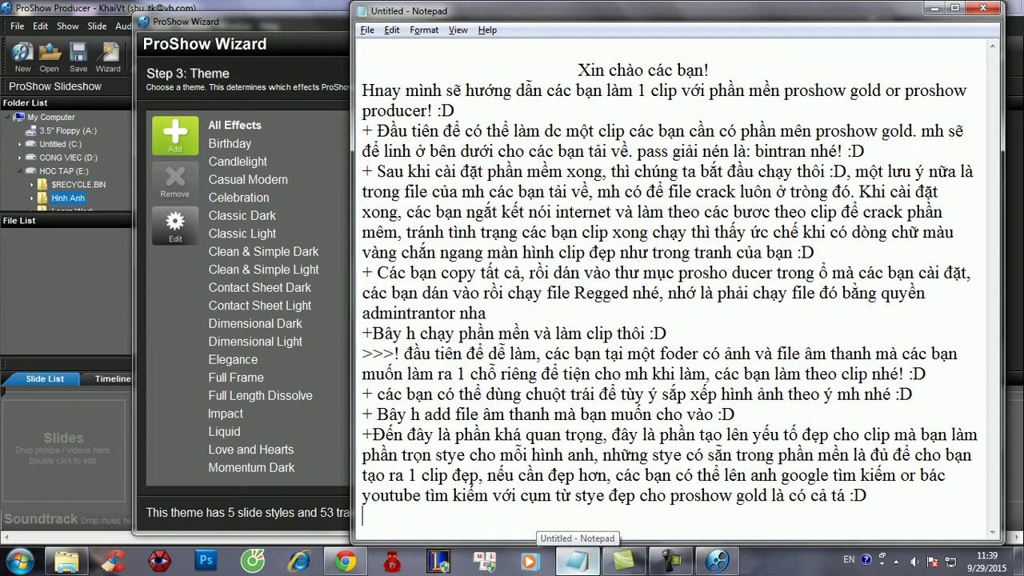
pyautogui.press('Return')
pyautogui.write('+ nnhuw m')
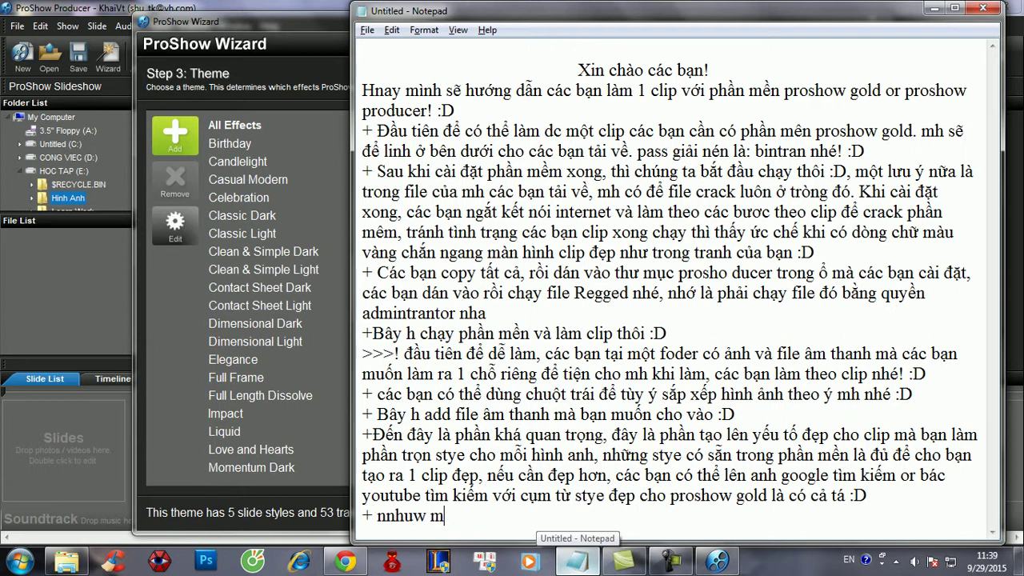
pyautogui.press('BackSpace')
pyautogui.press('BackSpace')
pyautogui.press('BackSpace')
pyautogui.press('BackSpace')
pyautogui.press('BackSpace')
pyautogui.press('BackSpace')
pyautogui.write('hu')
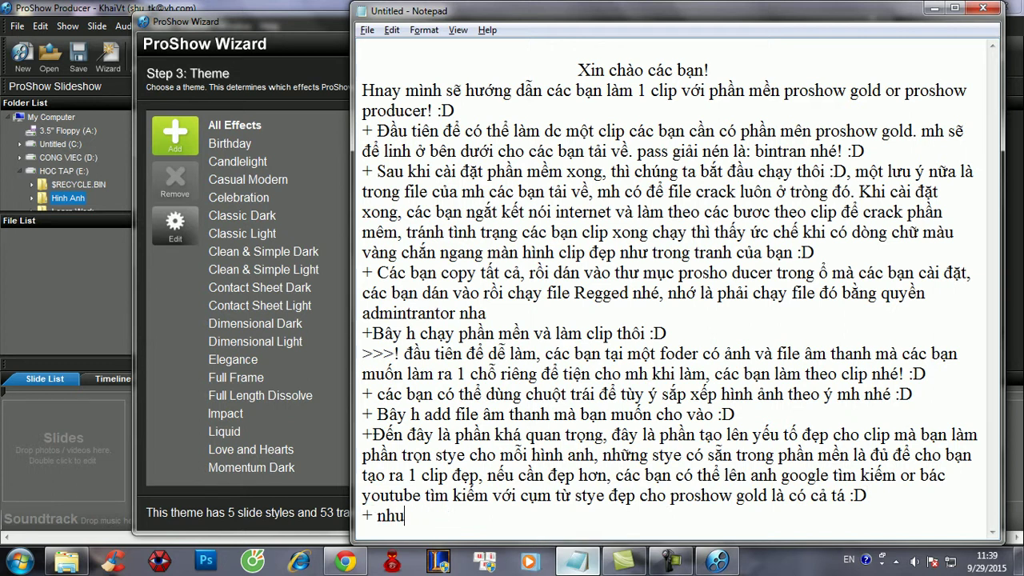
pyautogui.write('w mh ch')
pyautogui.press('BackSpace')
pyautogui.press('BackSpace')
pyautogui.write('trọn cái ')
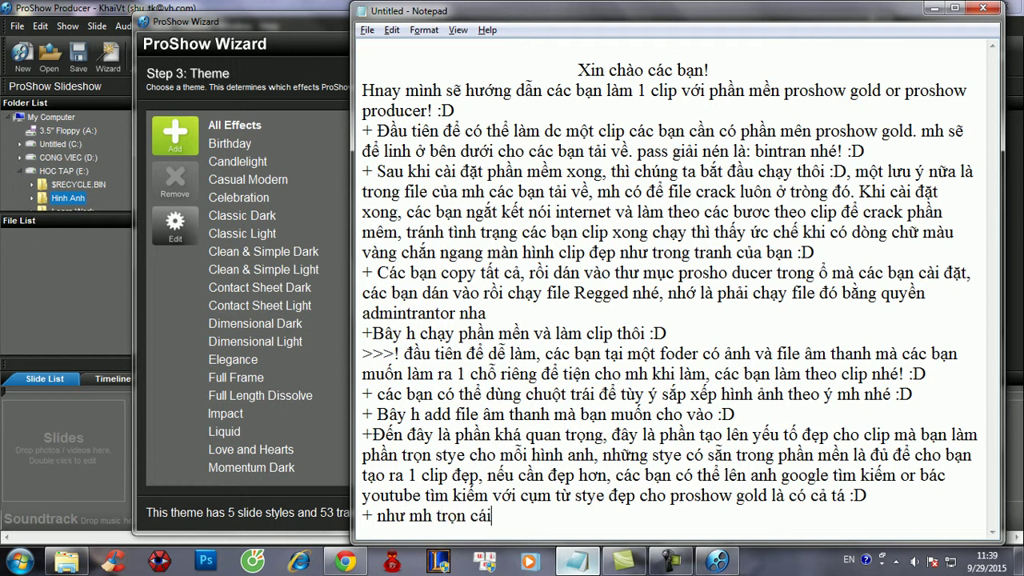
# - Complete the note line with "Classic Dark đê làm clip hình ảnh của mh :D"
pyautogui.write('Classic Dả')
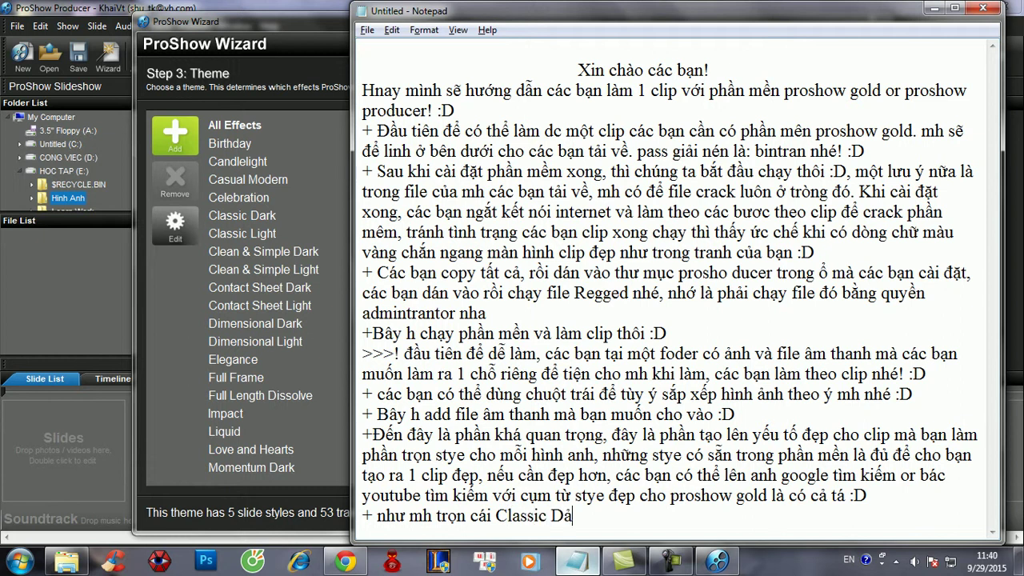
pyautogui.write('rk đê làmcho')
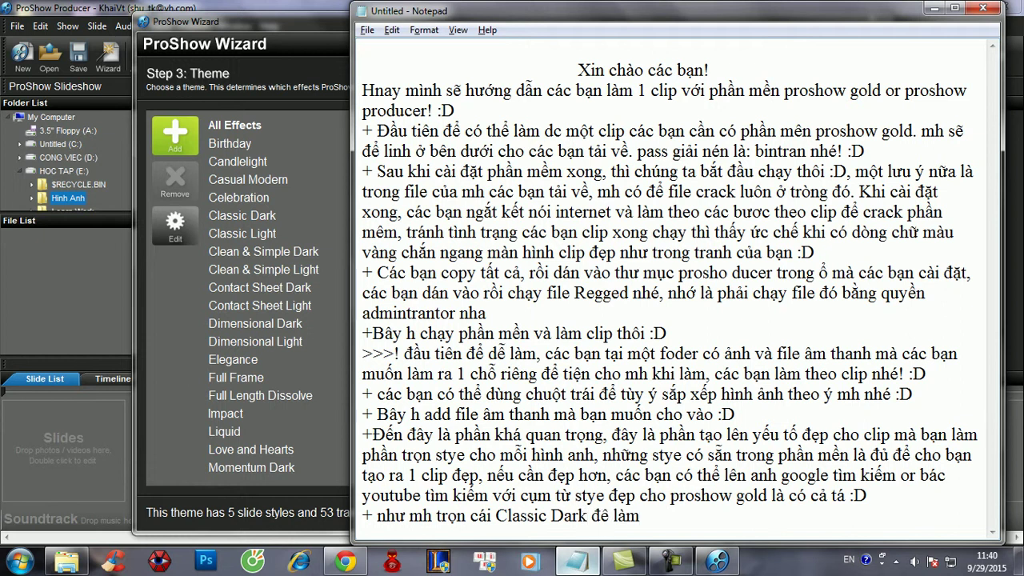
pyautogui.press('BackSpace')
pyautogui.press('BackSpace')
pyautogui.press('BackSpace')
pyautogui.write('c')
pyautogui.write('lip hình ảnh của m')
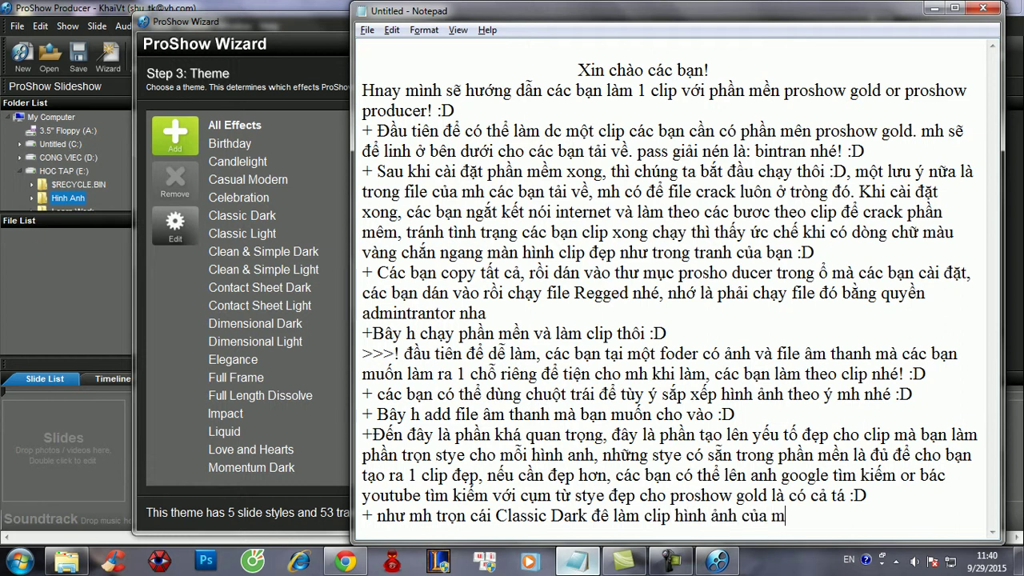
pyautogui.write('h :D')
# - Return to the ProShow Wizard, choose the Classic Dark theme and continue to the Final Details step
pyautogui.hotkey('alt', 'Tab')
pyautogui.click(242, 215)
pyautogui.click(846, 514)
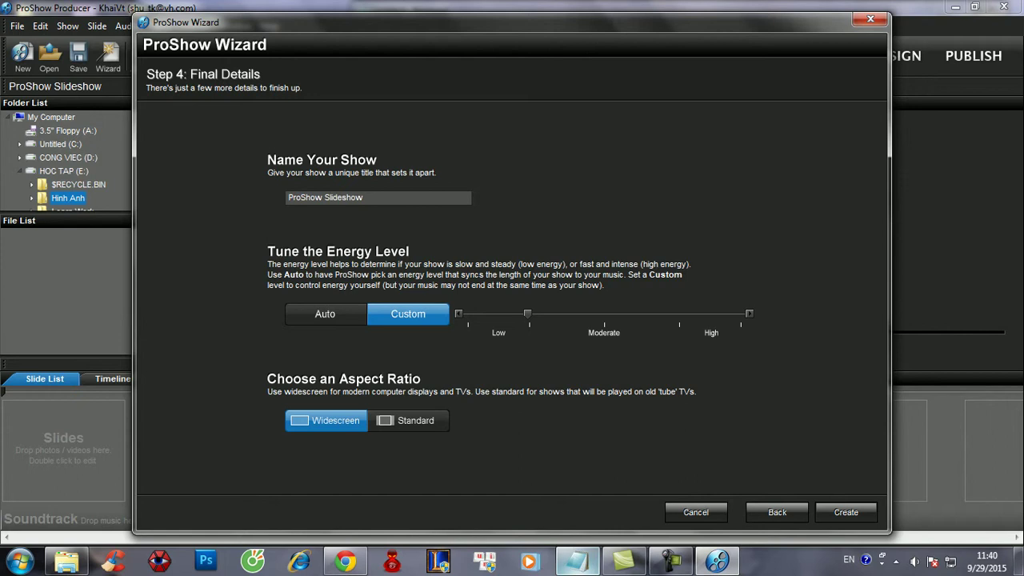
# - Move the wizard and Notepad windows apart so the Final Details options stay visible beside the notes
pyautogui.hotkey('alt', 'Tab')
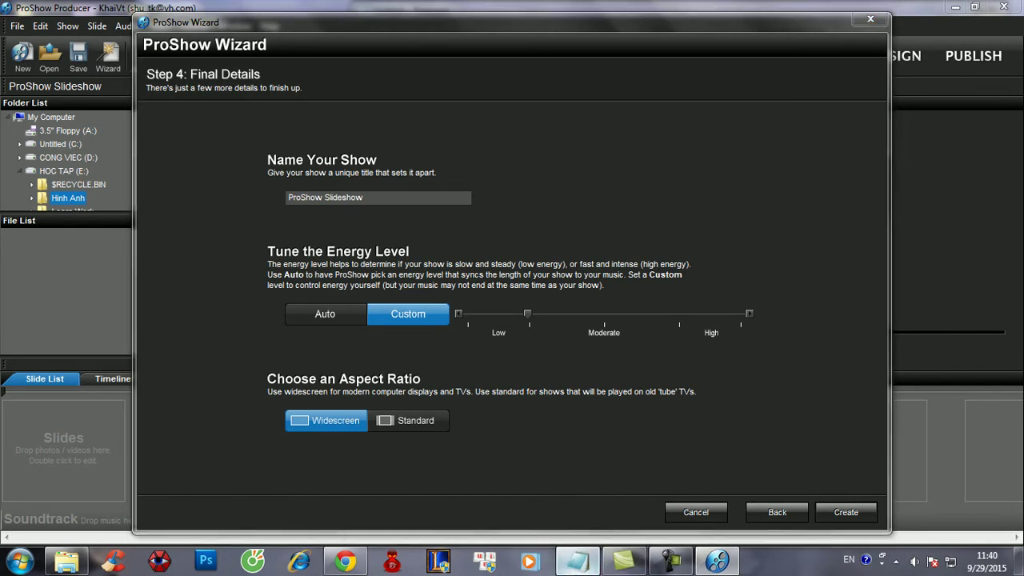
pyautogui.hotkey('alt', 'Tab')
pyautogui.moveTo(264, 22); pyautogui.dragTo(122, 19)
pyautogui.hotkey('alt', 'Tab')
pyautogui.hotkey('alt', 'Tab')
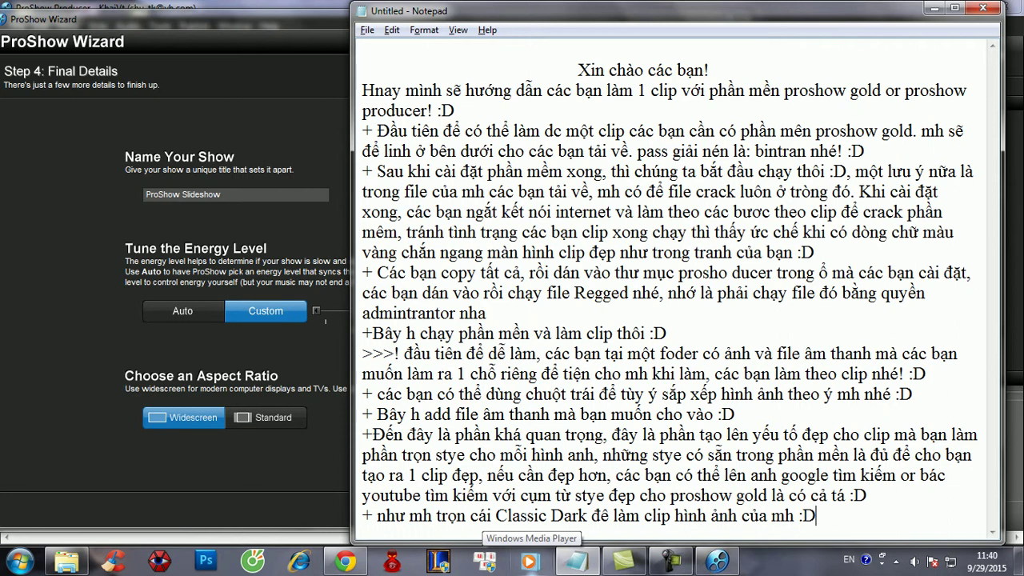
pyautogui.moveTo(608, 12); pyautogui.dragTo(776, 12)
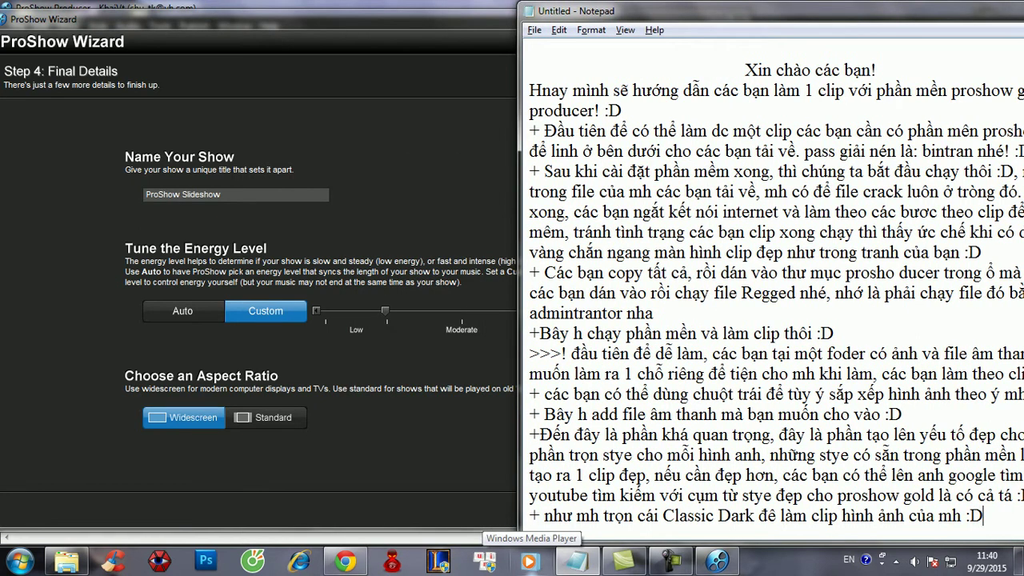
# - Begin a new note line in Notepad with "+ ở tag Tune the"
pyautogui.press('Return')
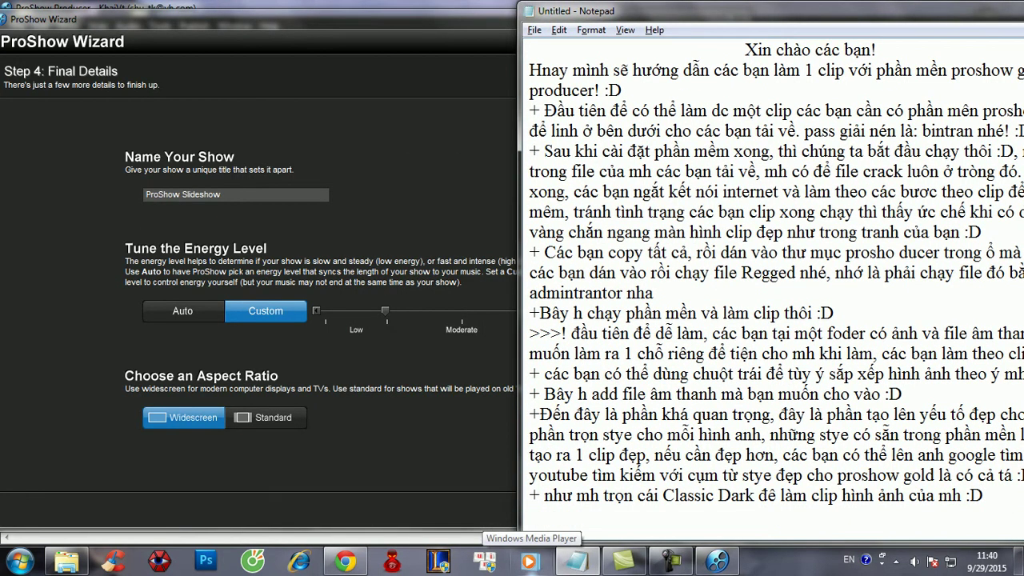
pyautogui.write('+')
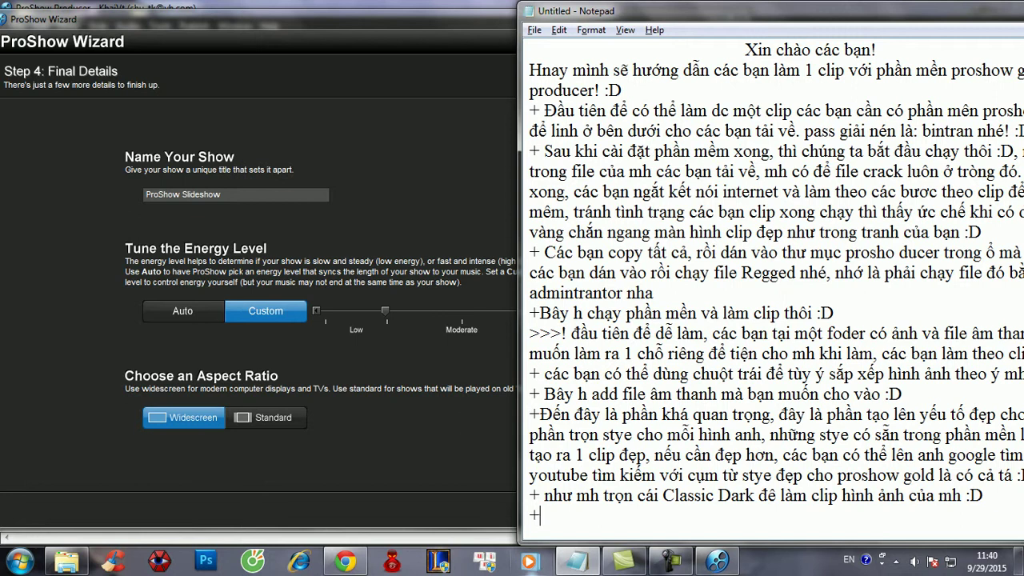
pyautogui.write('ơ')
pyautogui.write(' ta')
pyautogui.write('g ')
pyautogui.write('T')
pyautogui.write('u')
pyautogui.write('ne the ')
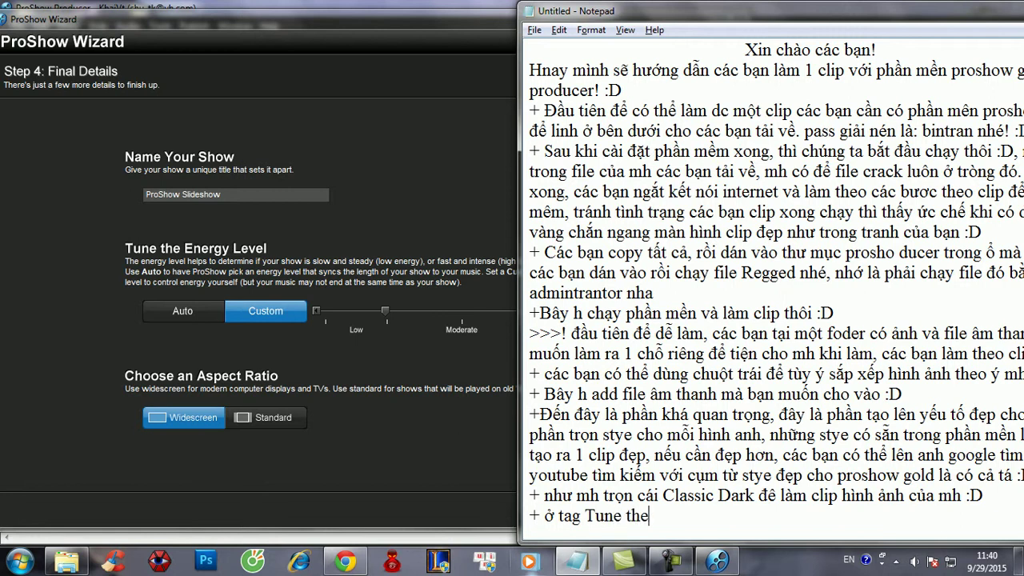
# - Continue the note line with "Energu level, là tag các bạn"
pyautogui.write('Energu lebv')
pyautogui.press('BackSpace')
pyautogui.press('BackSpace')
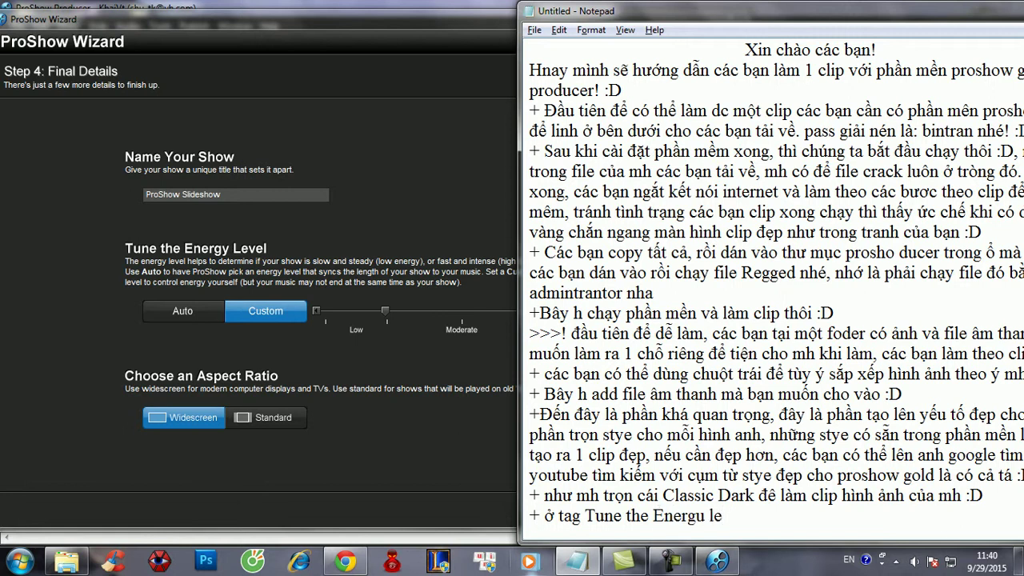
pyautogui.write('vel, la')
pyautogui.press('BackSpace')
pyautogui.press('BackSpace')
pyautogui.write('laf tag các ban')
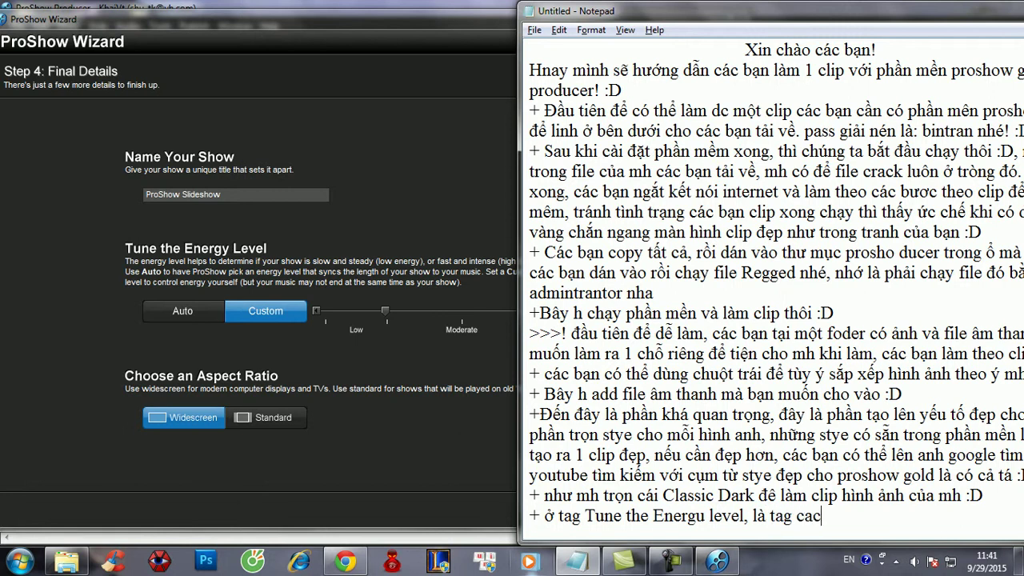
# - Add "chỉnh độ chạy của mỗi sile" to the note and start a new line
pyautogui.write('j chinh ddo')
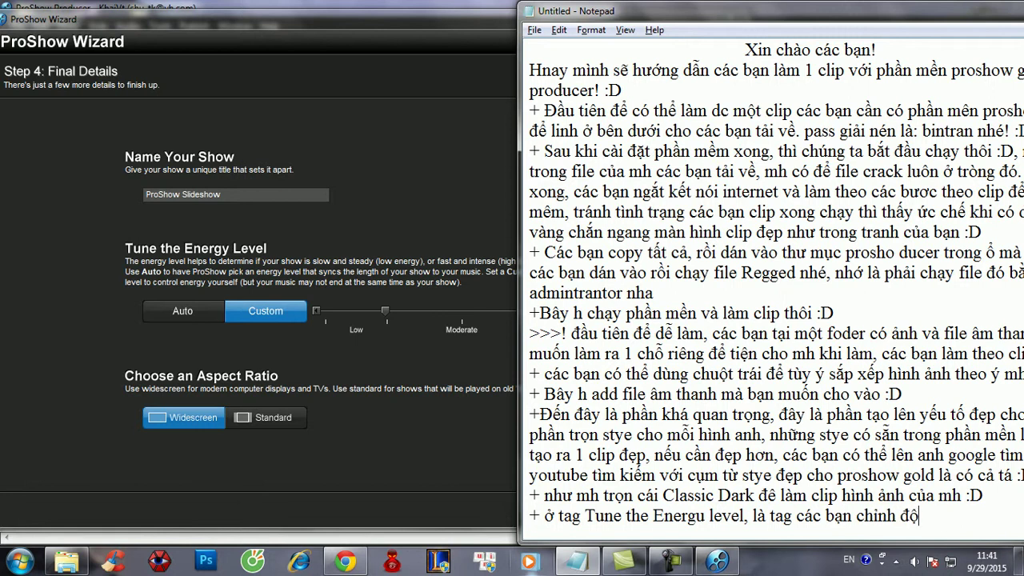
pyautogui.write(' chayj cuar m')
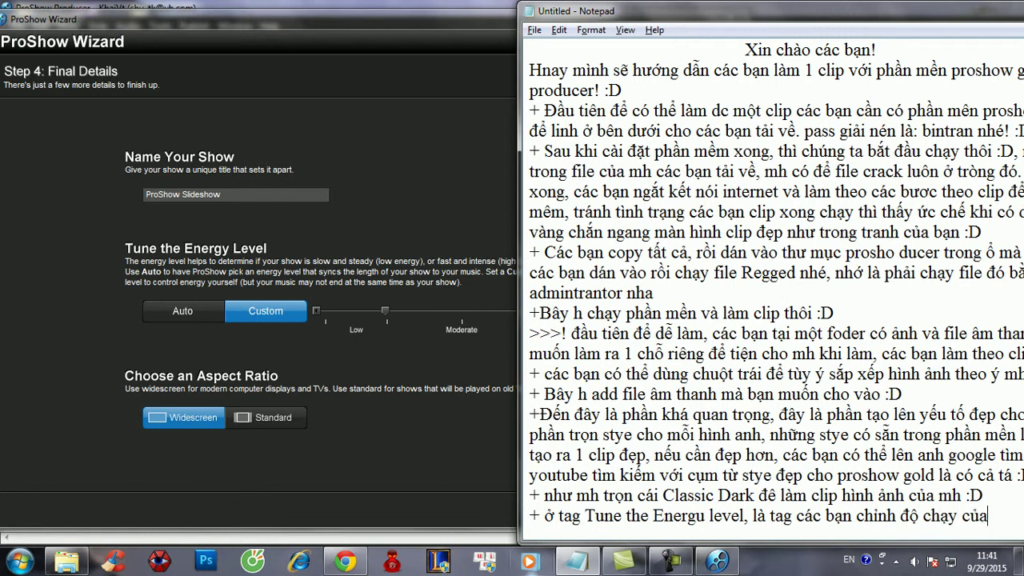
pyautogui.write('ooix')
pyautogui.press('Return')
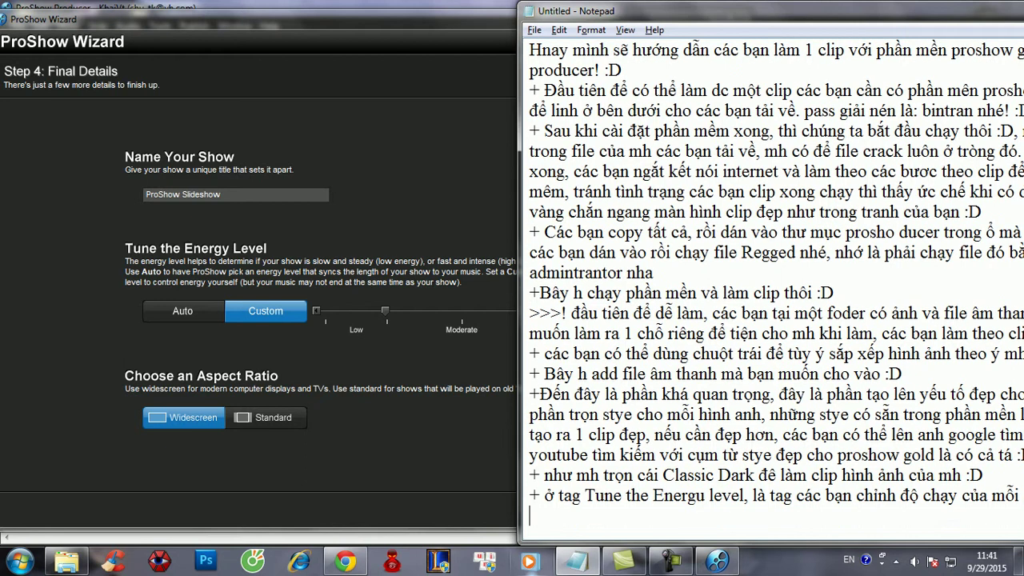
# - Shift the Notepad window to show more text and finish the note with "tùy ý các bạn, chậm hay nhanh nhé:D"
pyautogui.moveTo(721, 11); pyautogui.dragTo(657, 11)
pyautogui.write('tuyf ys cas banj,')
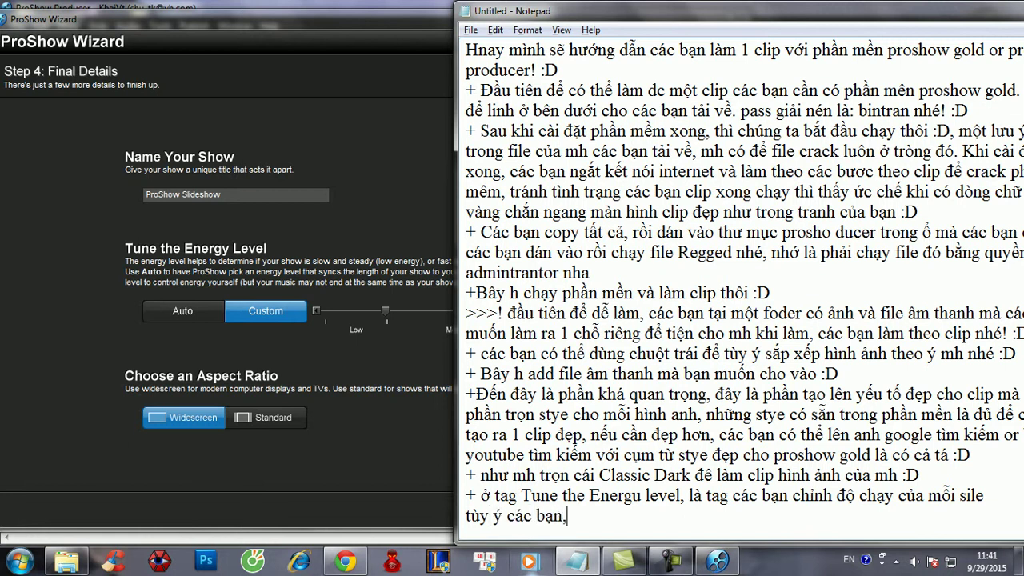
pyautogui.write(' chaamj hay nhanhnhes')
pyautogui.press('BackSpace')
pyautogui.press('BackSpace')
pyautogui.press('BackSpace')
pyautogui.press('BackSpace')
pyautogui.write('nhe')
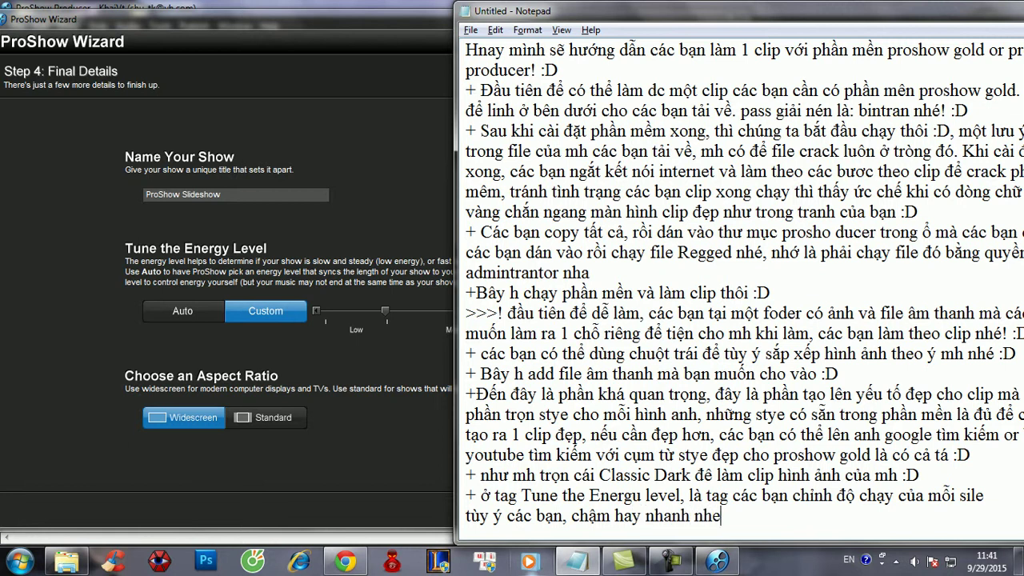
pyautogui.write(':D')
# - Return to the ProShow Wizard, lower the custom energy level slightly and create the show
pyautogui.hotkey('alt', 'Tab')
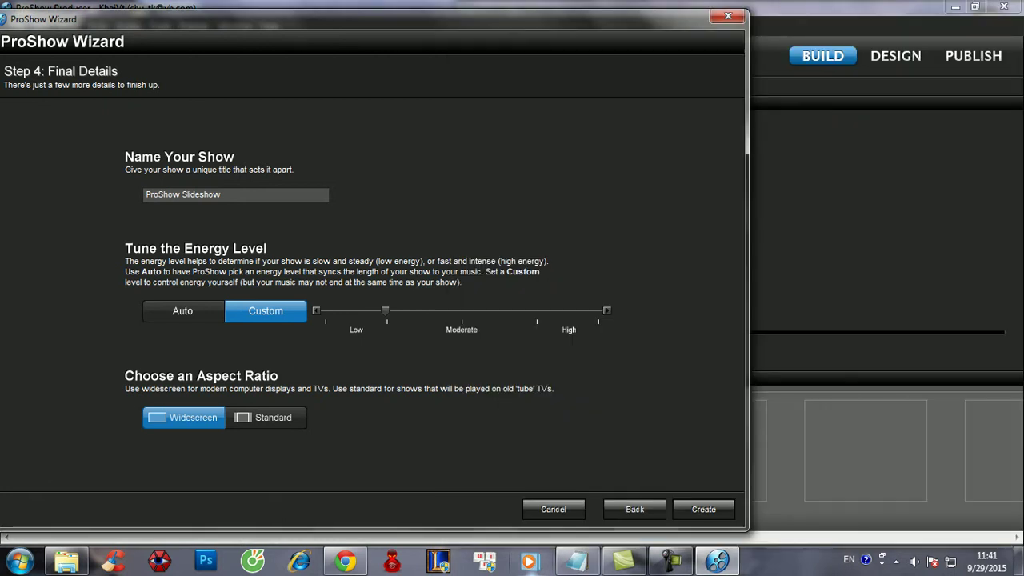
pyautogui.moveTo(385, 311); pyautogui.dragTo(377, 311)
pyautogui.click(703, 509)
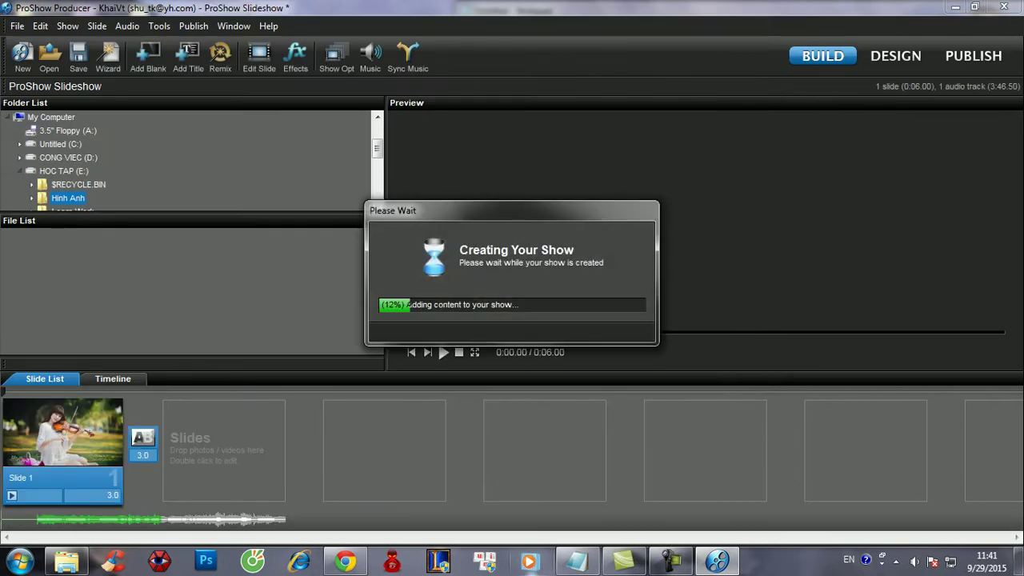
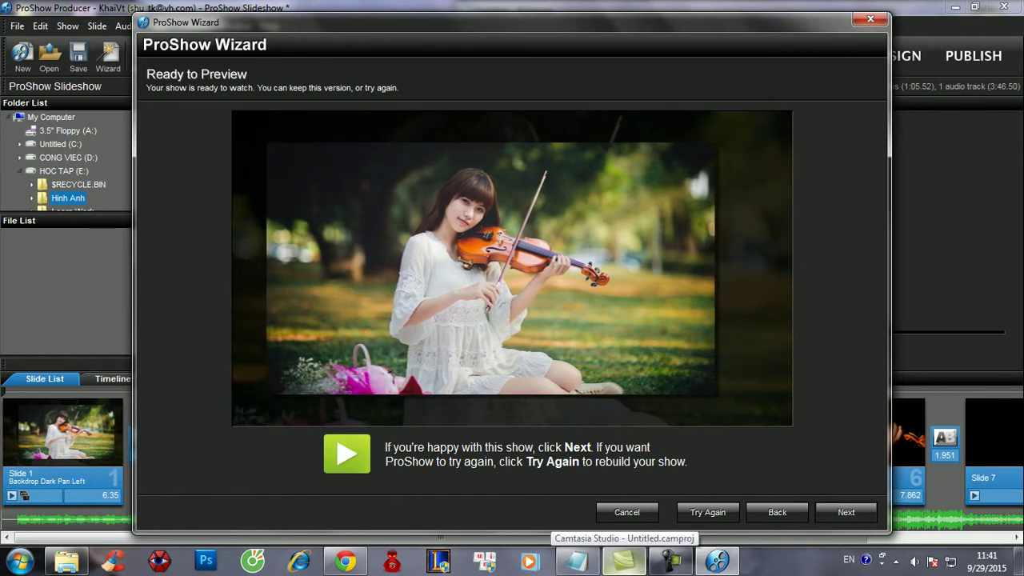
# - Switch to Notepad and start a new note line reading "+ mh thấy ok với"
pyautogui.click(576, 560)
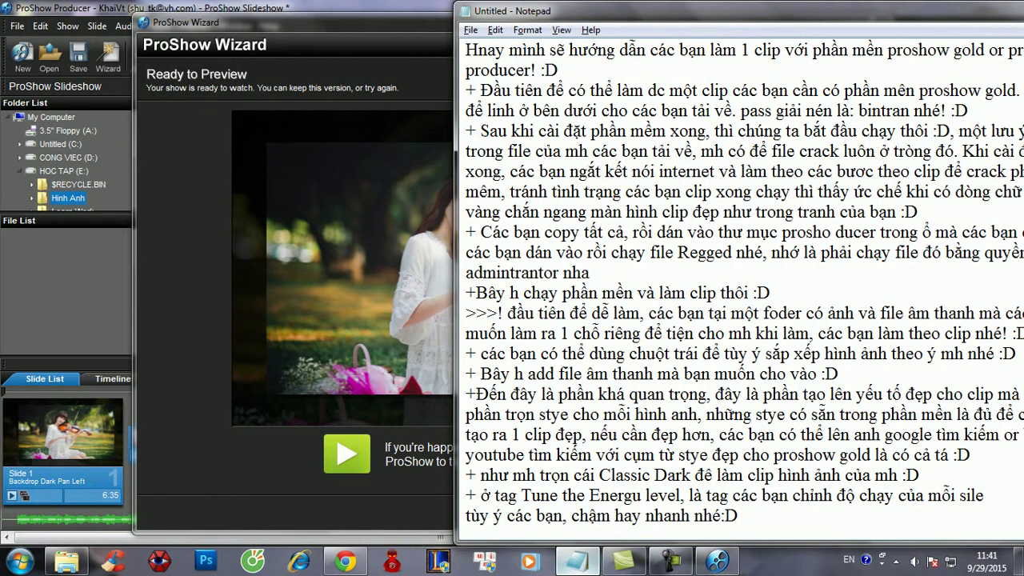
pyautogui.press('Return')
pyautogui.write('+ mh t')
pyautogui.write('hấy ok v')
pyautogui.write('ơi')
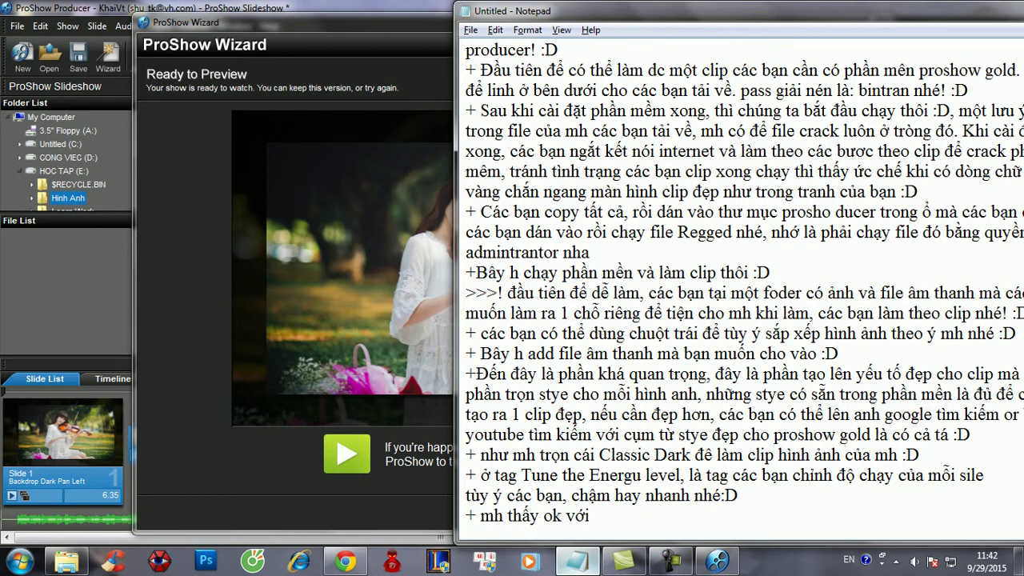
# - Complete the note line with "clip và mh ấn next"
pyautogui.write(' clip')
pyautogui.write('vafmh')
pyautogui.press('BackSpace')
pyautogui.press('BackSpace')
pyautogui.press('BackSpace')
pyautogui.press('BackSpace')
pyautogui.press('BackSpace')
pyautogui.write('và mh ấn next')
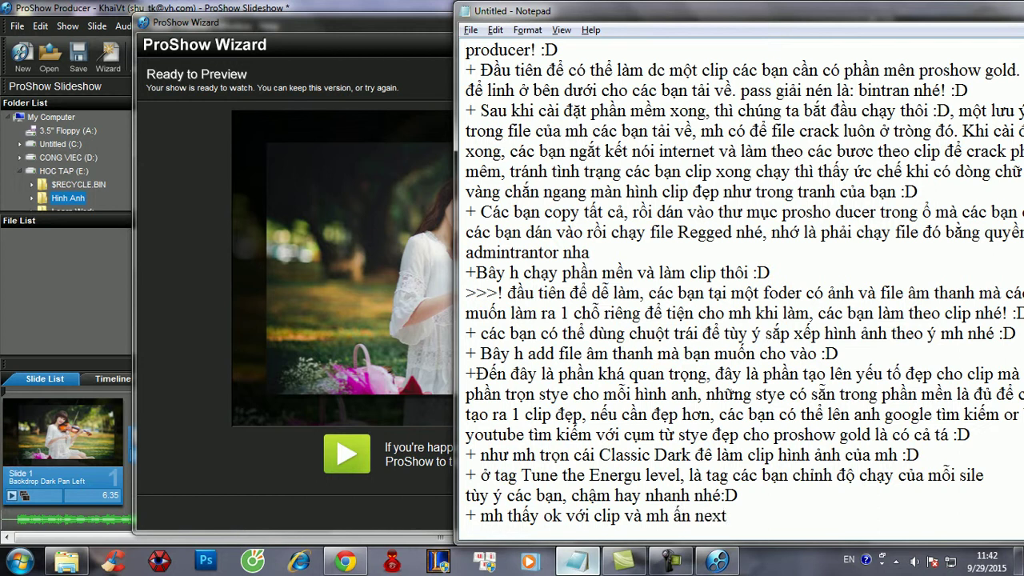
# - Accept the generated show to finish the ProShow Wizard, and bring up its first slides in the Build workspace
pyautogui.hotkey('alt', 'Tab')
pyautogui.click(846, 512)
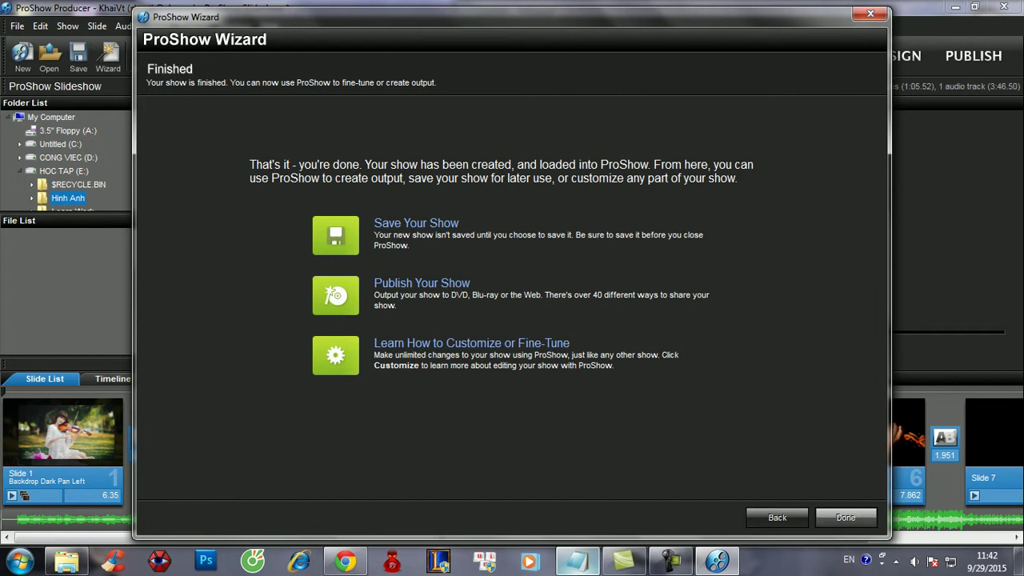
pyautogui.click(845, 517)
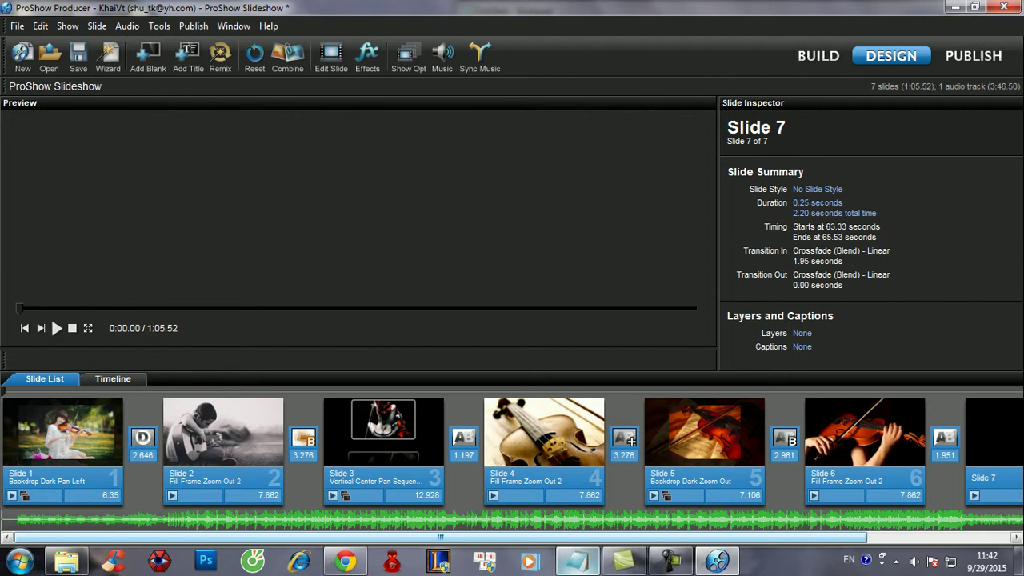
pyautogui.click(818, 56)
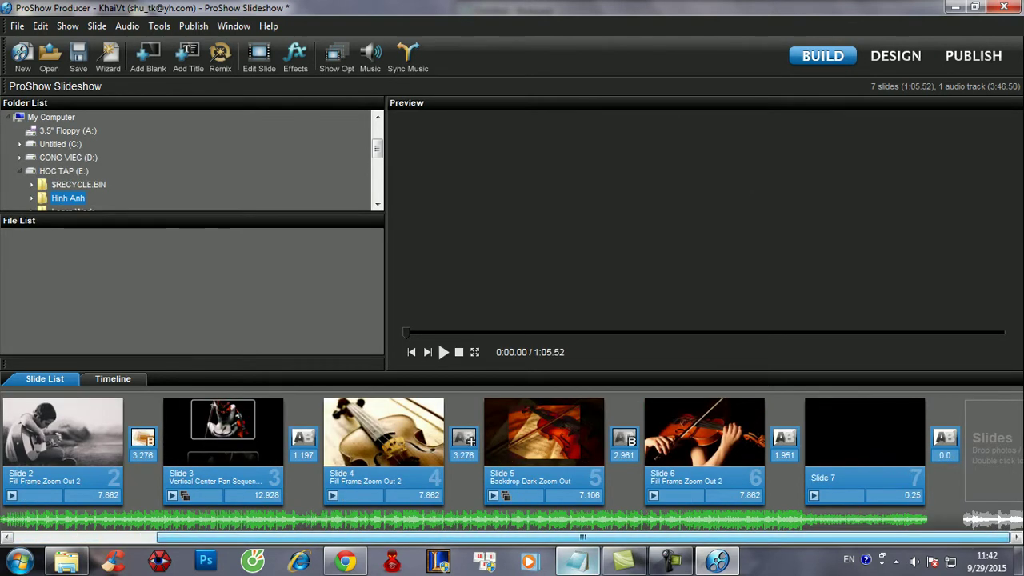
pyautogui.moveTo(582, 537); pyautogui.dragTo(440, 538)
# - Switch to Notepad and start a new note line reading "+ sau khi ấn done"
pyautogui.click(578, 561)
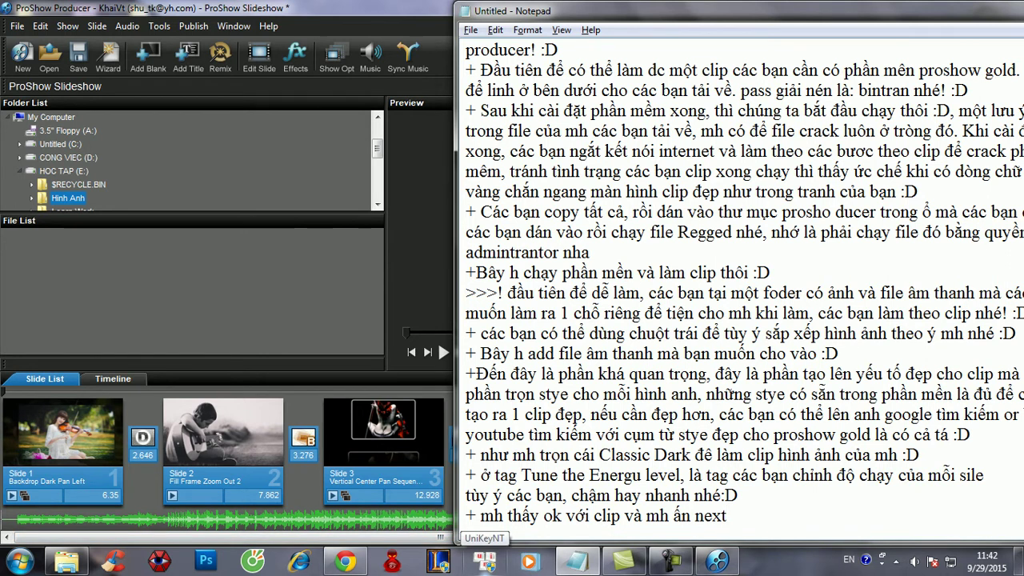
pyautogui.press('Return')
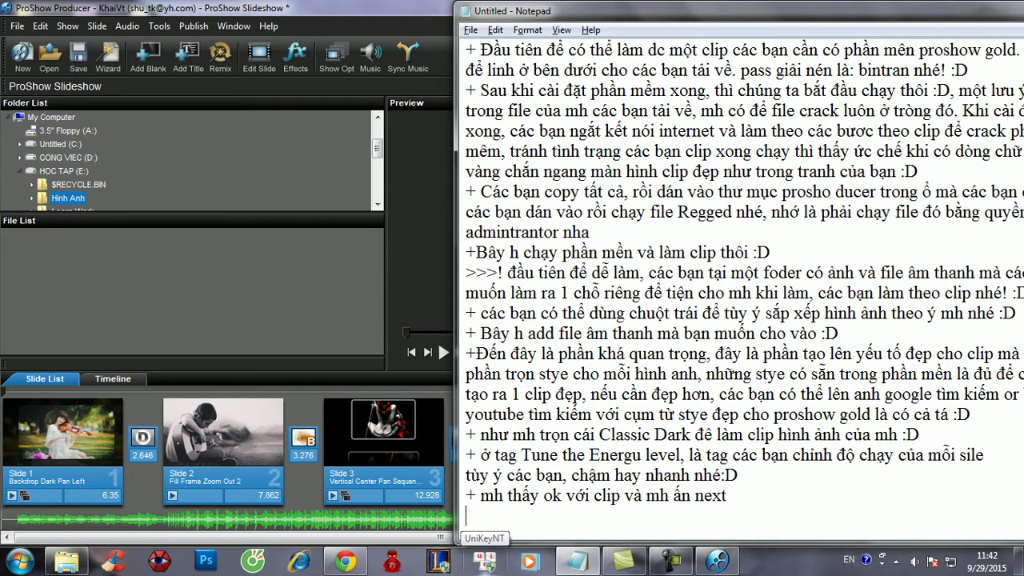
pyautogui.write('+ sau khi ân')
pyautogui.write('s do')
pyautogui.write('e')
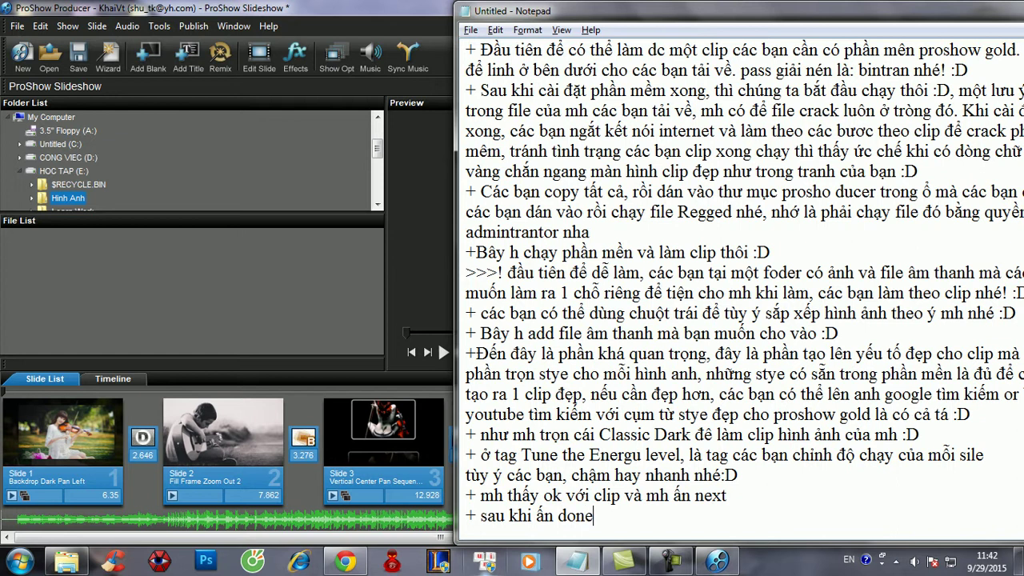
# - Continue the note line with "các sẽ có dc các sile ntn"
pyautogui.write(' các sẽcos')
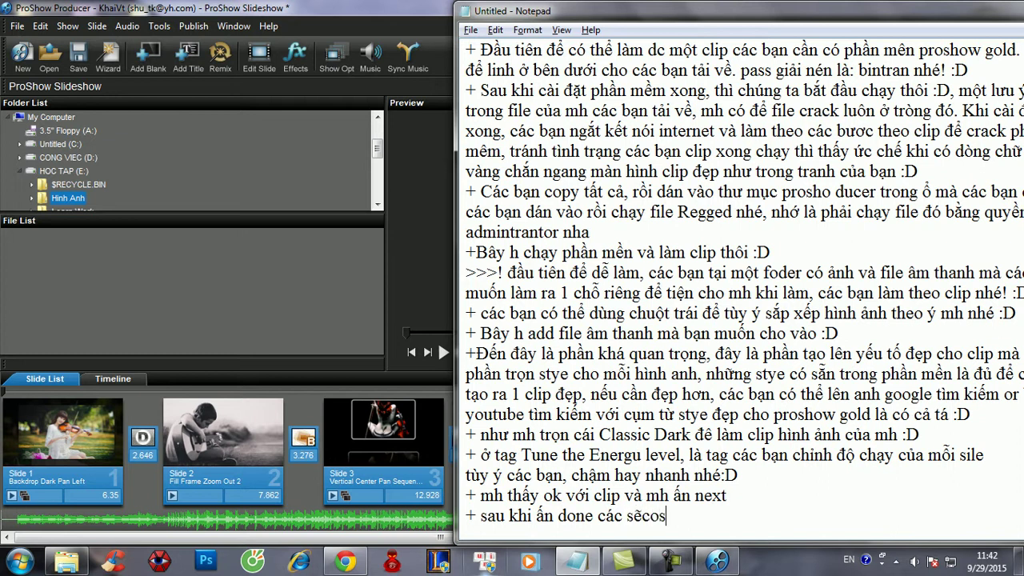
pyautogui.press('BackSpace')
pyautogui.press('BackSpace')
pyautogui.press('BackSpace')
pyautogui.press('BackSpace')
pyautogui.press('BackSpace')
pyautogui.write('e các sẽ có dc các sile ntn')
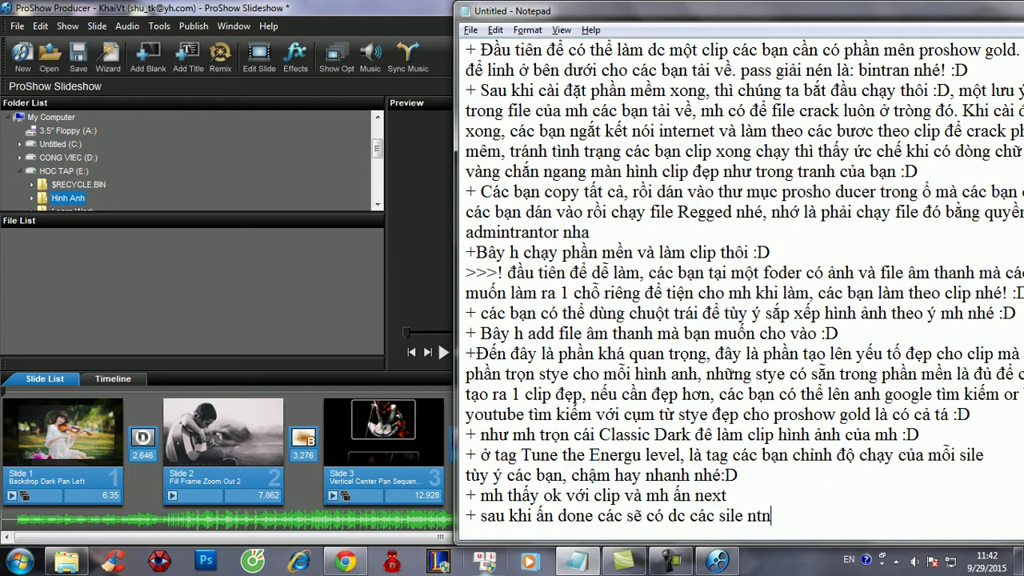
# - Switch to ProShow Producer and apply the Segmented Facets - Alternating transition to all slides
pyautogui.hotkey('alt', 'Tab')
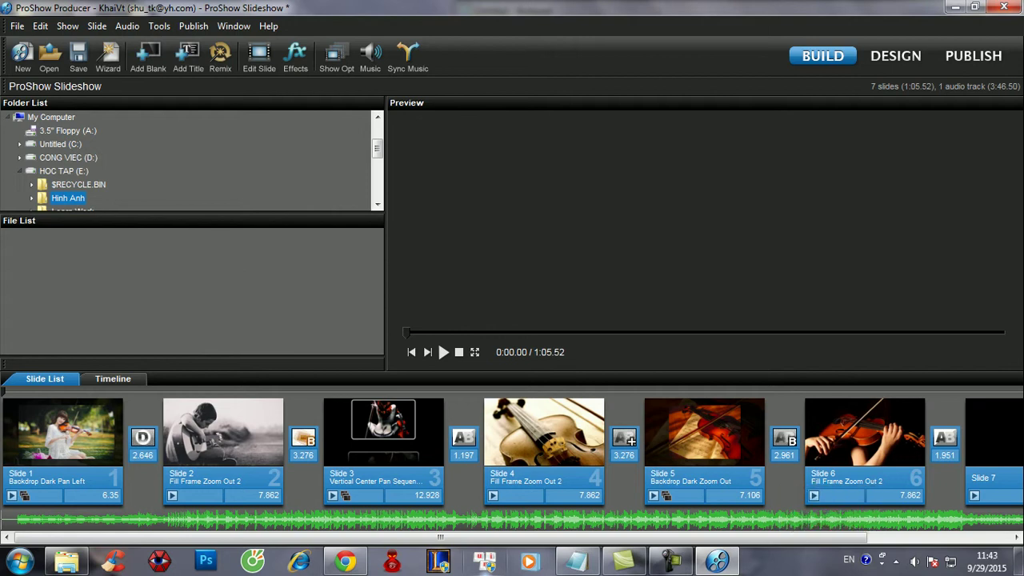
pyautogui.moveTo(624, 538); pyautogui.dragTo(767, 538)
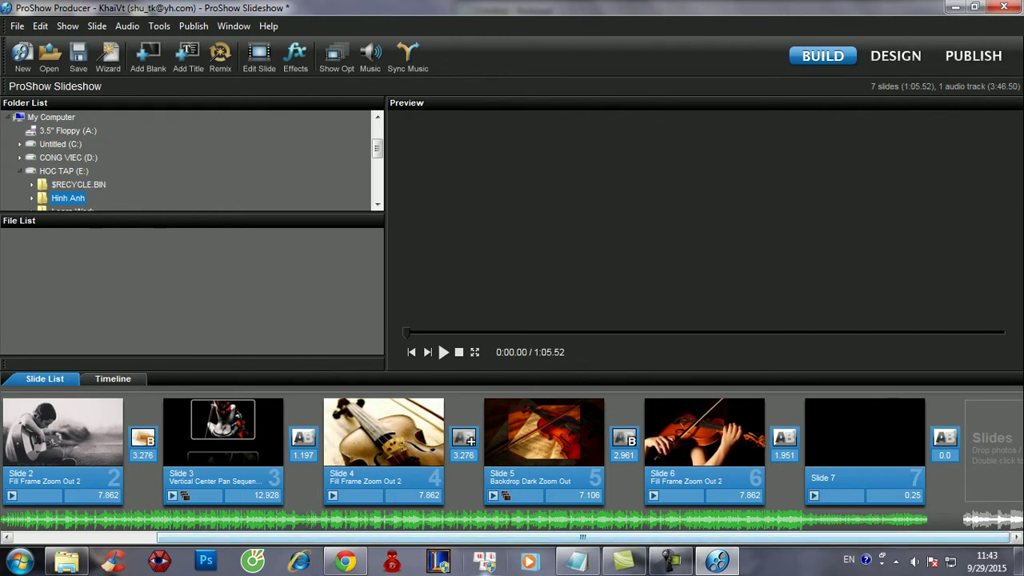
pyautogui.click(945, 455)
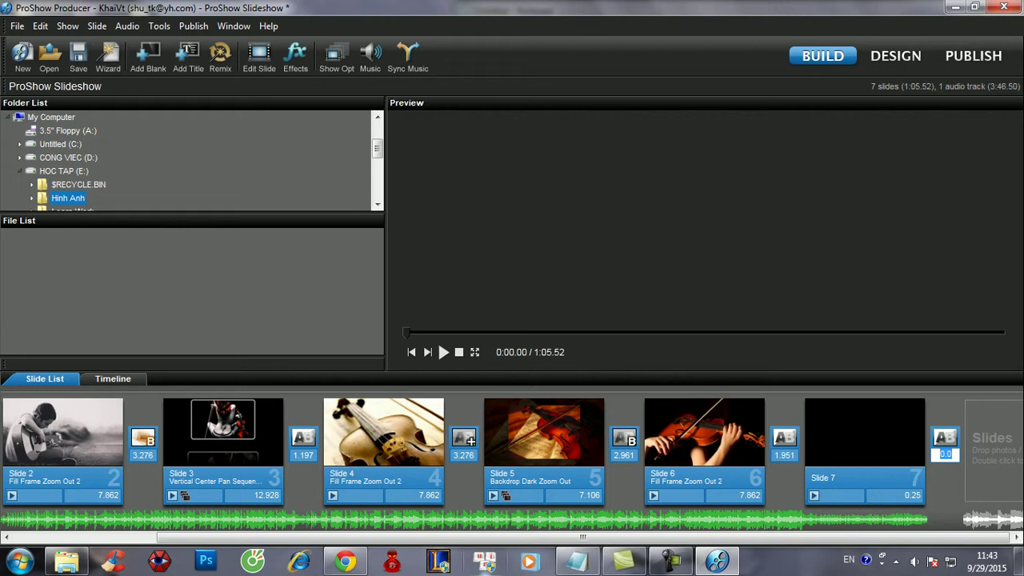
pyautogui.click(945, 438)
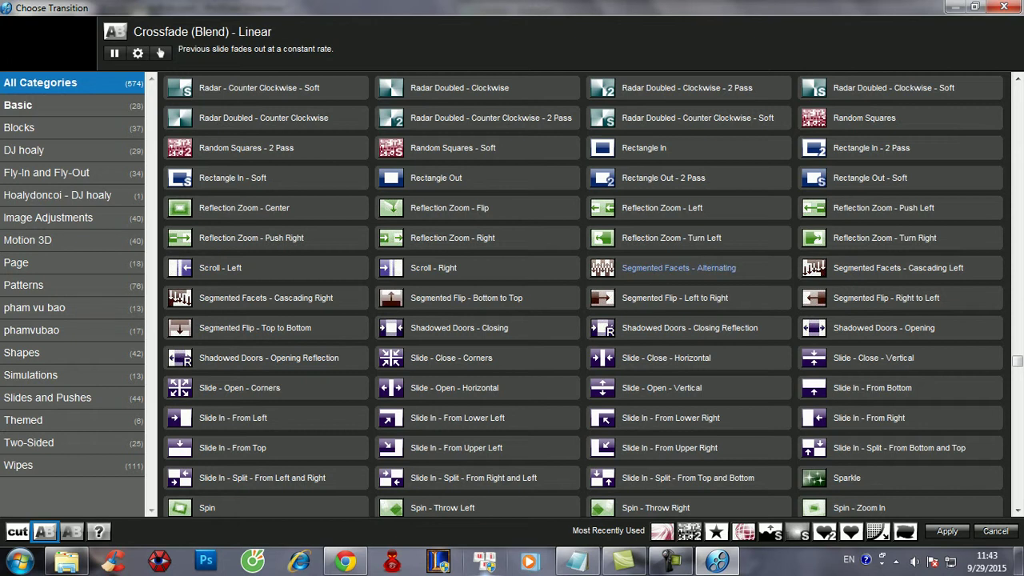
pyautogui.click(678, 268)
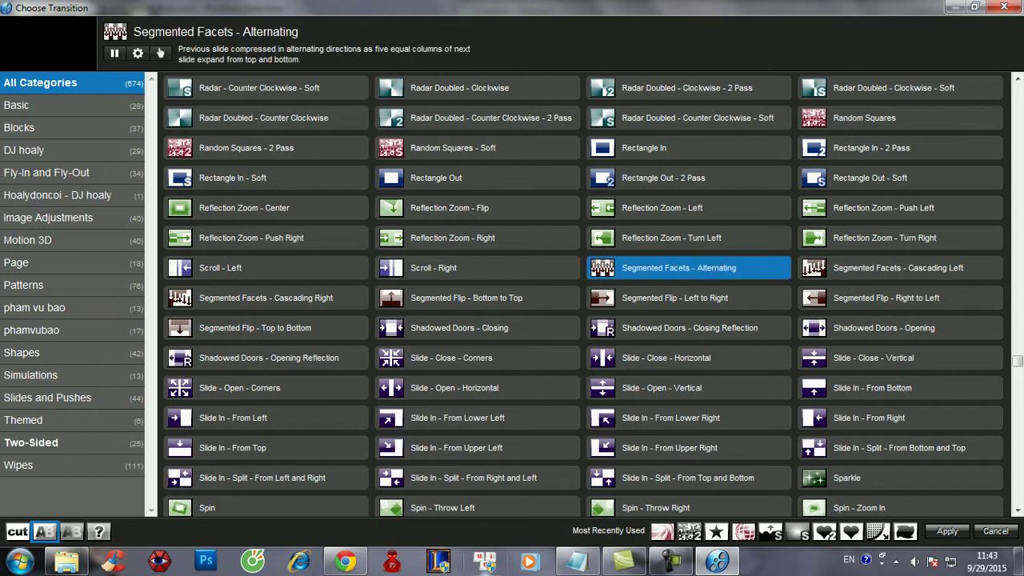
pyautogui.click(947, 532)
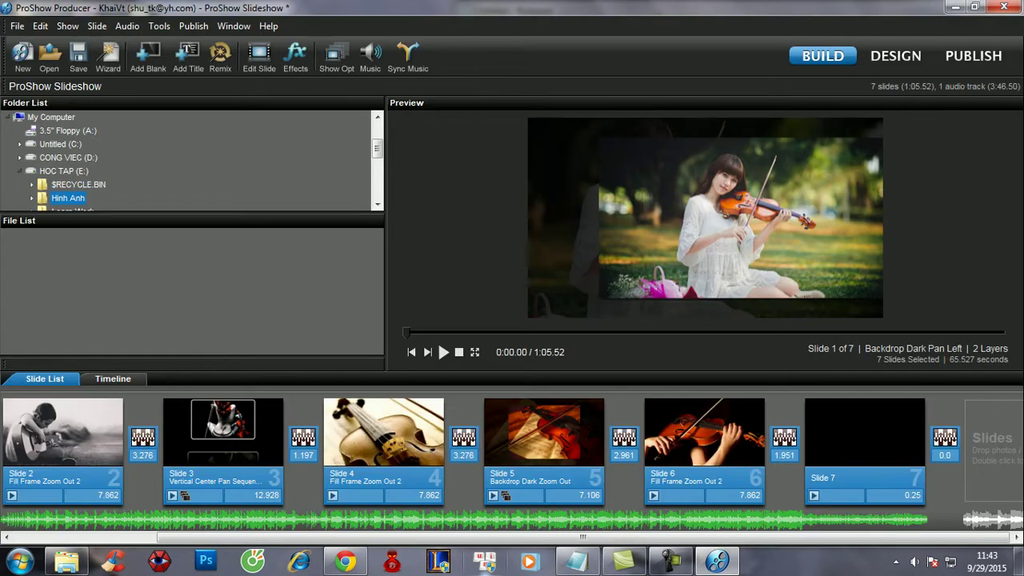
# - Change the transition after slide 1 to Slide In - From Left and the one after slide 2 to Scroll - Right
pyautogui.moveTo(864, 538); pyautogui.dragTo(718, 551)
pyautogui.click(62, 432)
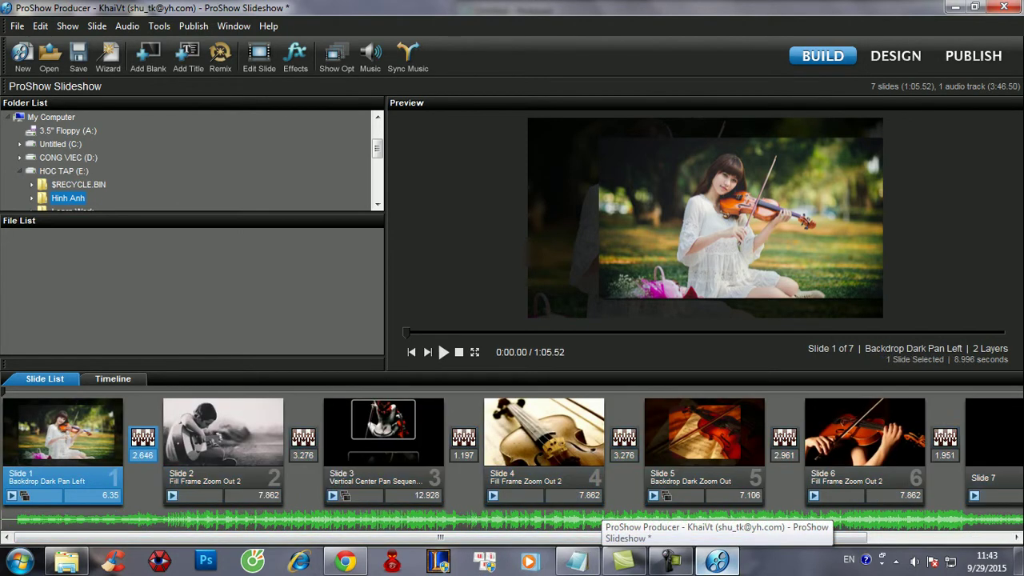
pyautogui.click(142, 438)
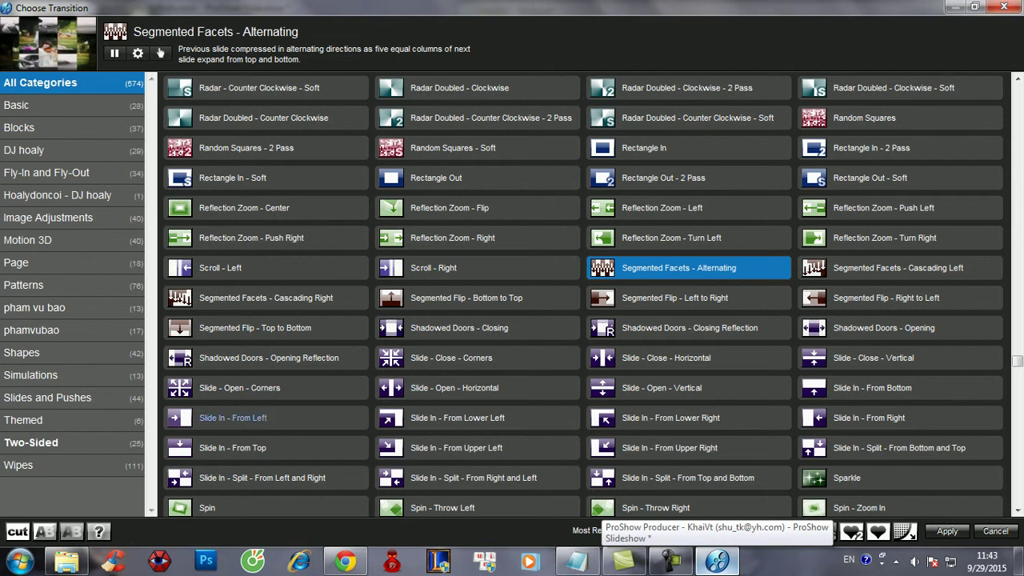
pyautogui.doubleClick(240, 417)
pyautogui.click(304, 438)
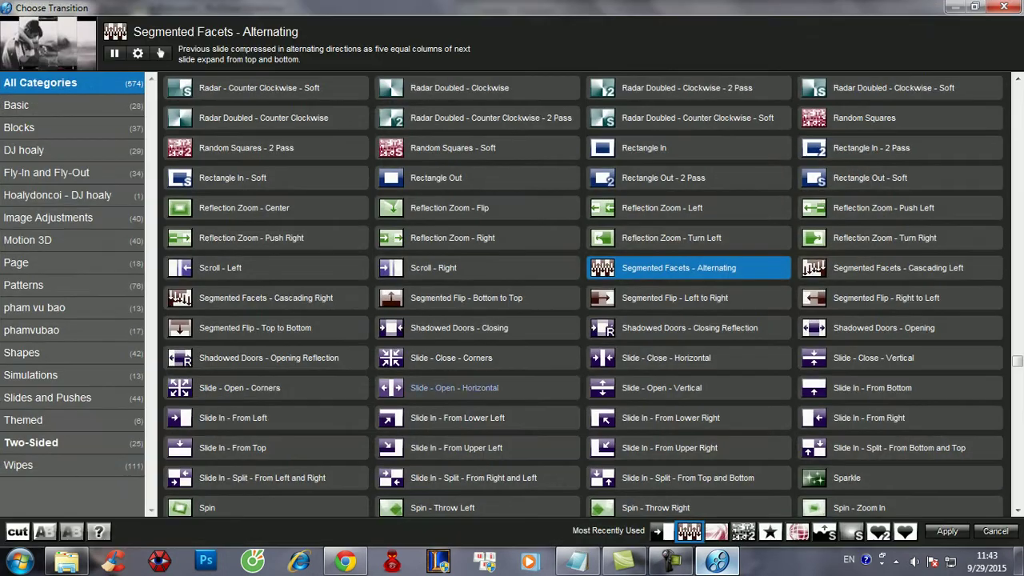
pyautogui.doubleClick(433, 267)
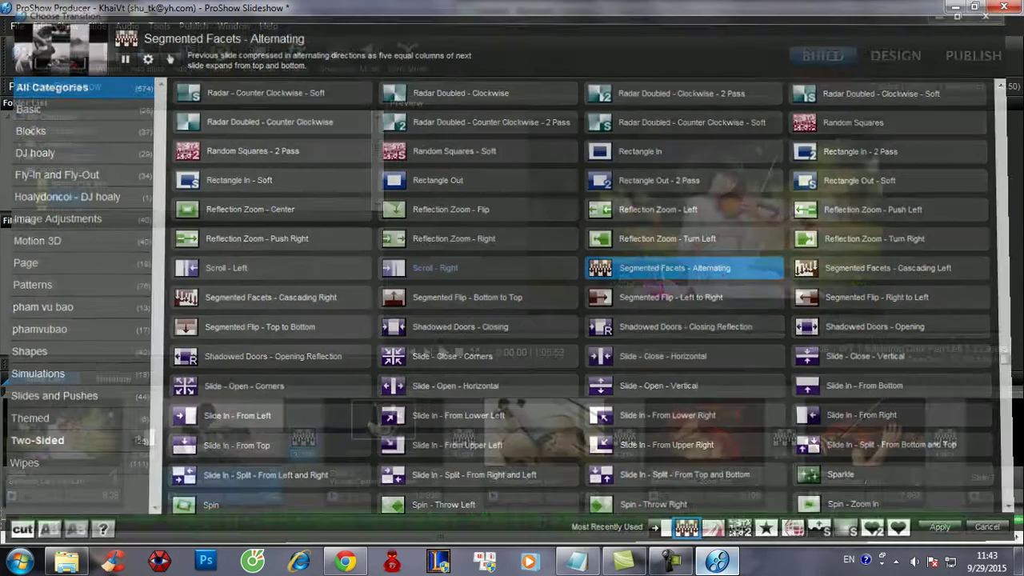
# - Set the display time of slide 7, the blank last slide, to 120 seconds
pyautogui.click(383, 438)
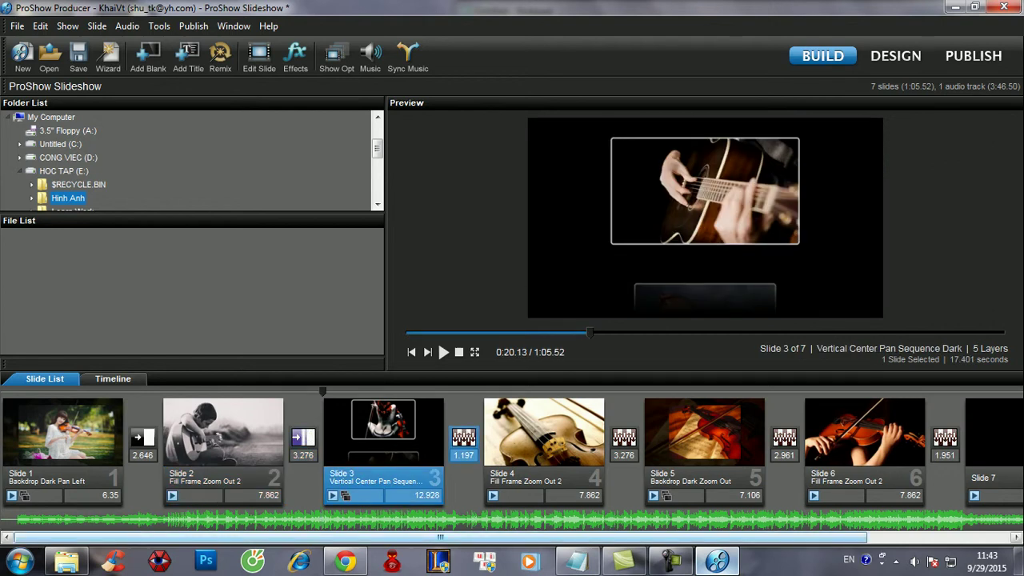
pyautogui.moveTo(408, 538); pyautogui.dragTo(552, 538)
pyautogui.click(894, 495)
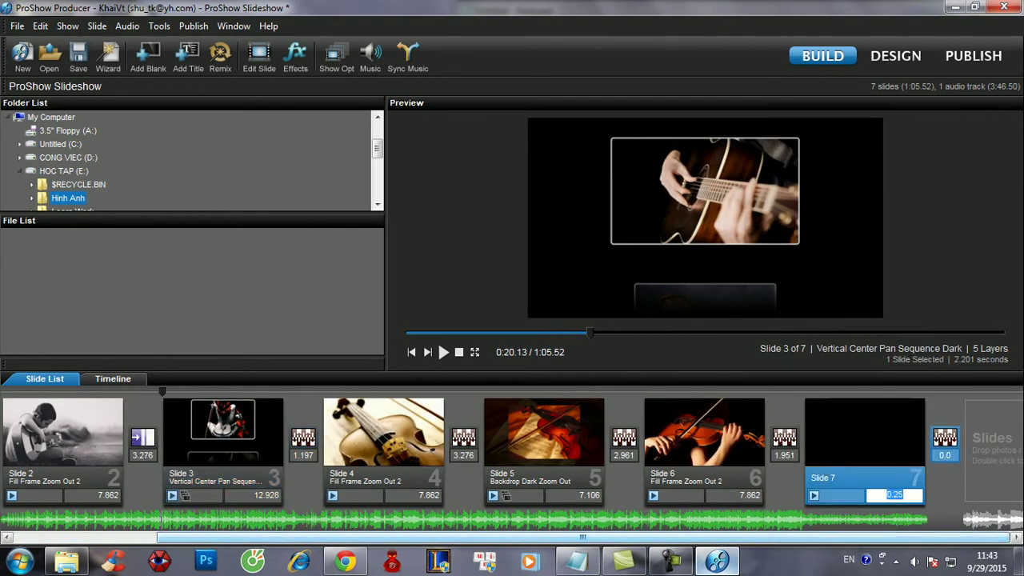
pyautogui.write('120')
pyautogui.press('Return')
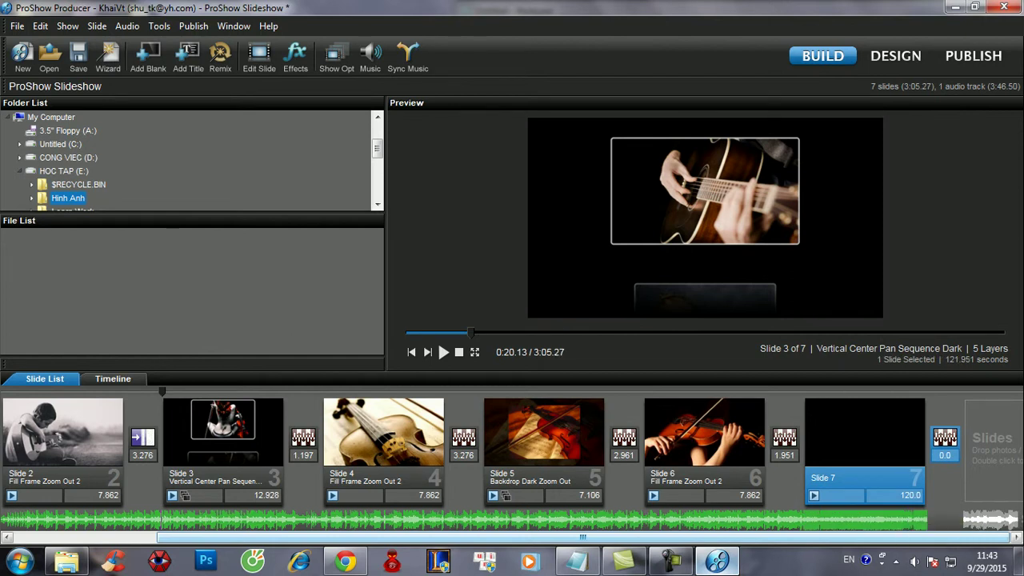
pyautogui.click(895, 496)
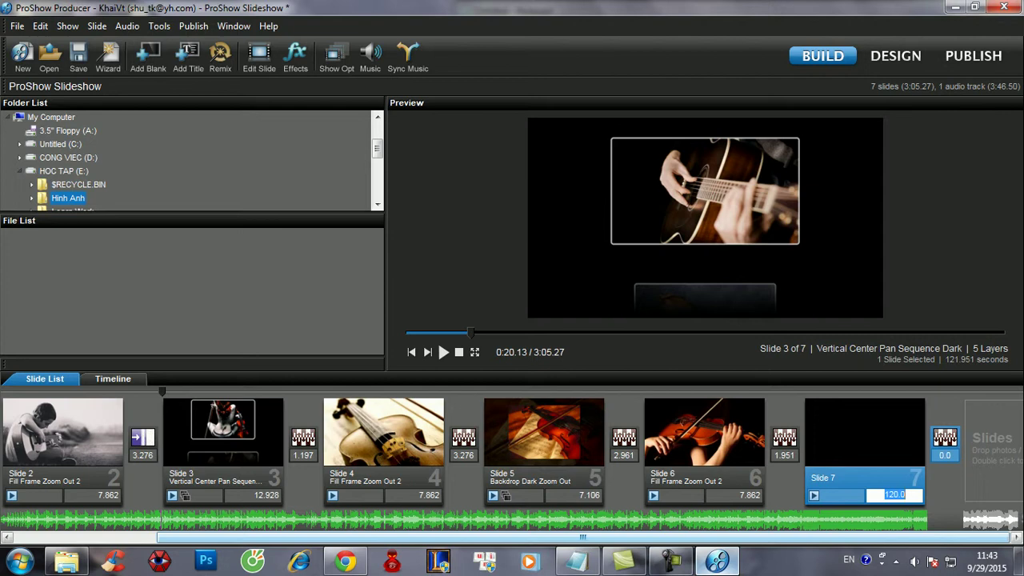
# - Preview slides 2 and 1, and open the slide options of slide 1
pyautogui.moveTo(944, 538); pyautogui.dragTo(802, 538)
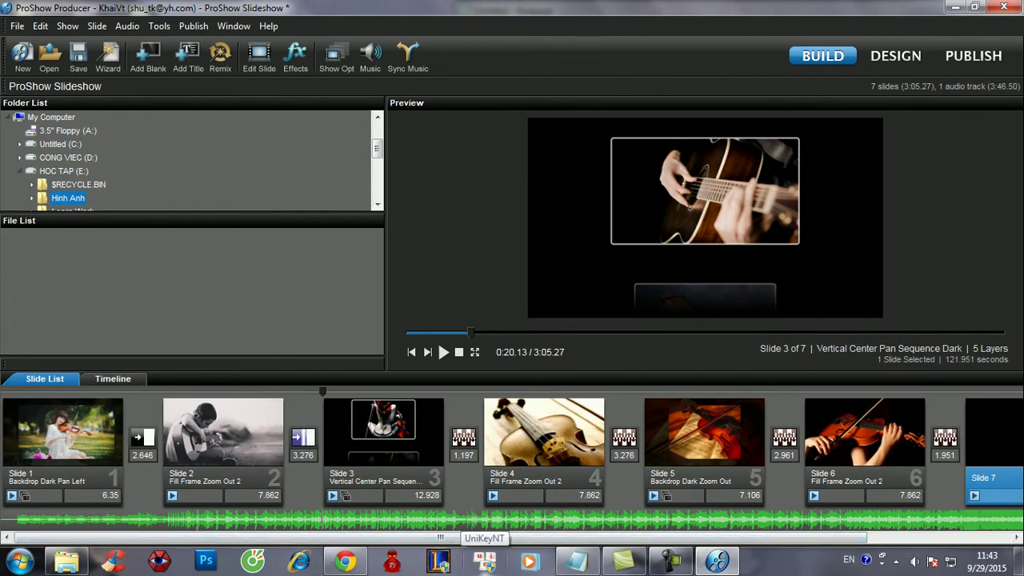
pyautogui.press('Left')
pyautogui.press('Left')
pyautogui.click(223, 442)
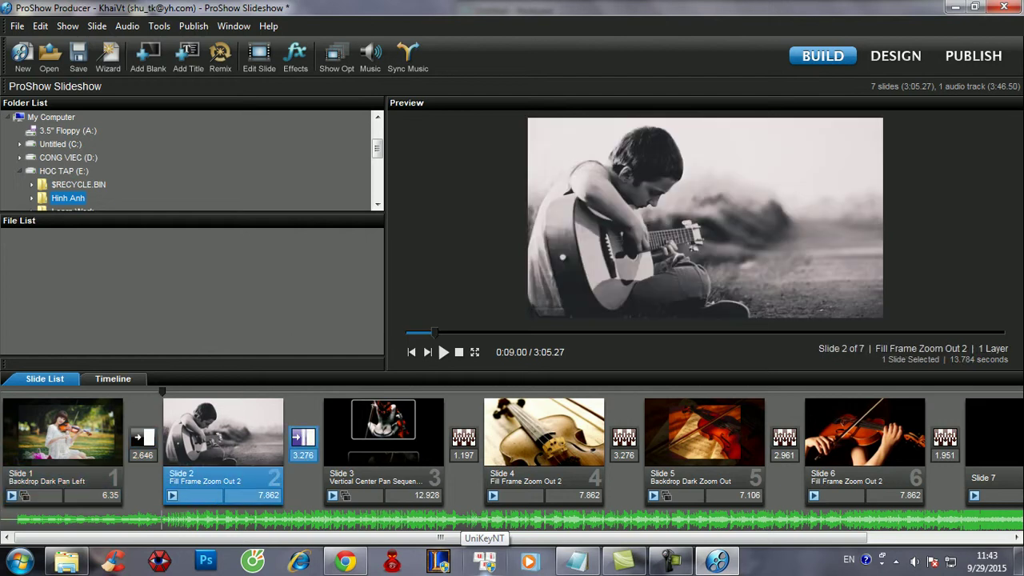
pyautogui.click(383, 442)
pyautogui.click(95, 441)
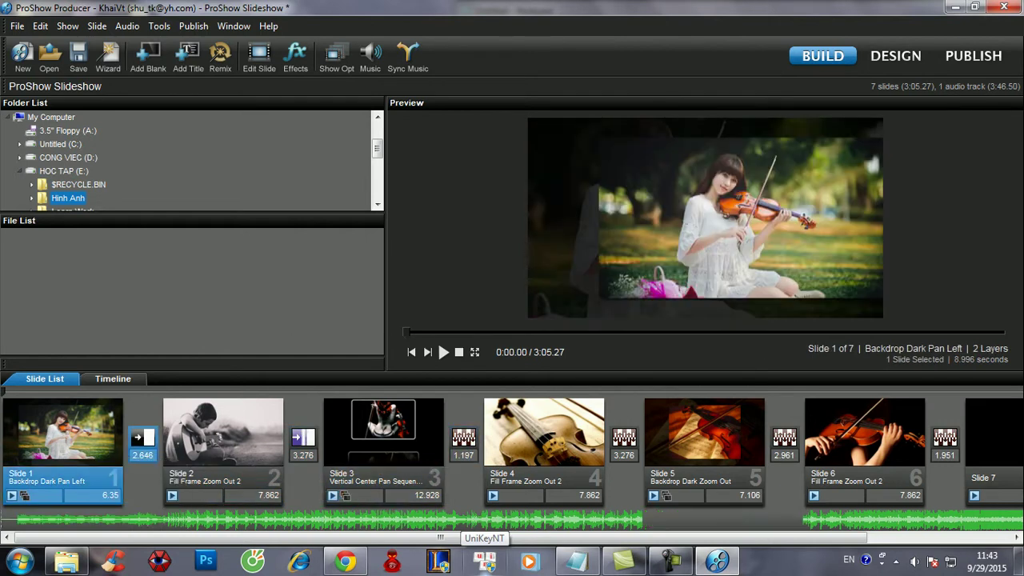
pyautogui.doubleClick(72, 439)
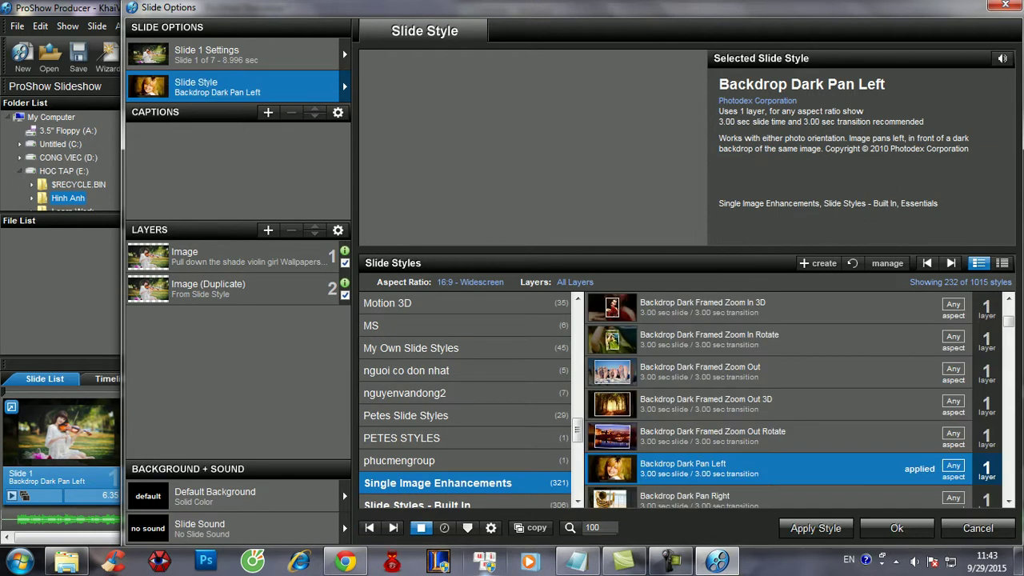
# - Switch to Notepad and start a new note line reading "+ để chỉnh sửa 1 sile"
pyautogui.click(578, 562)
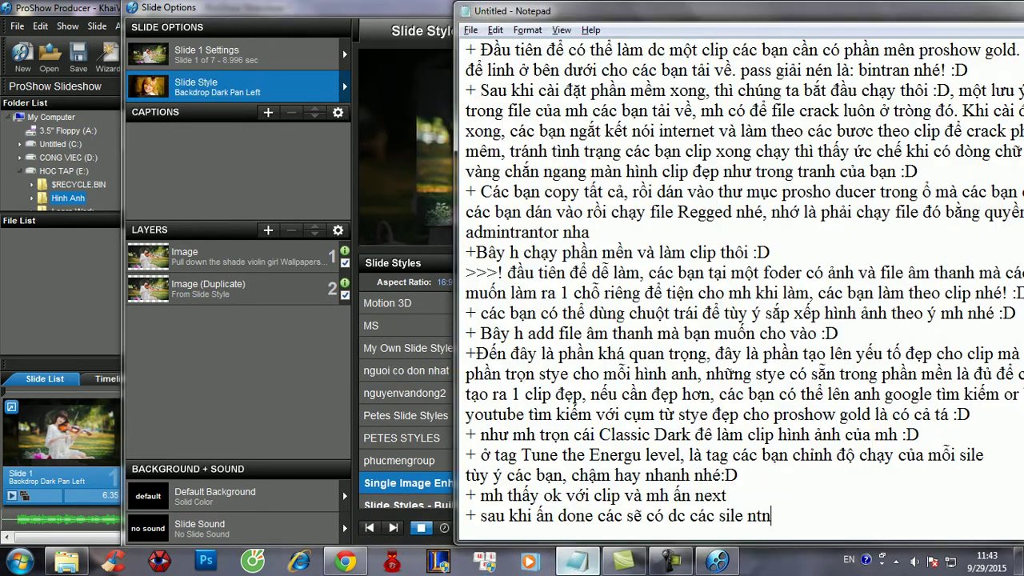
pyautogui.press('Return')
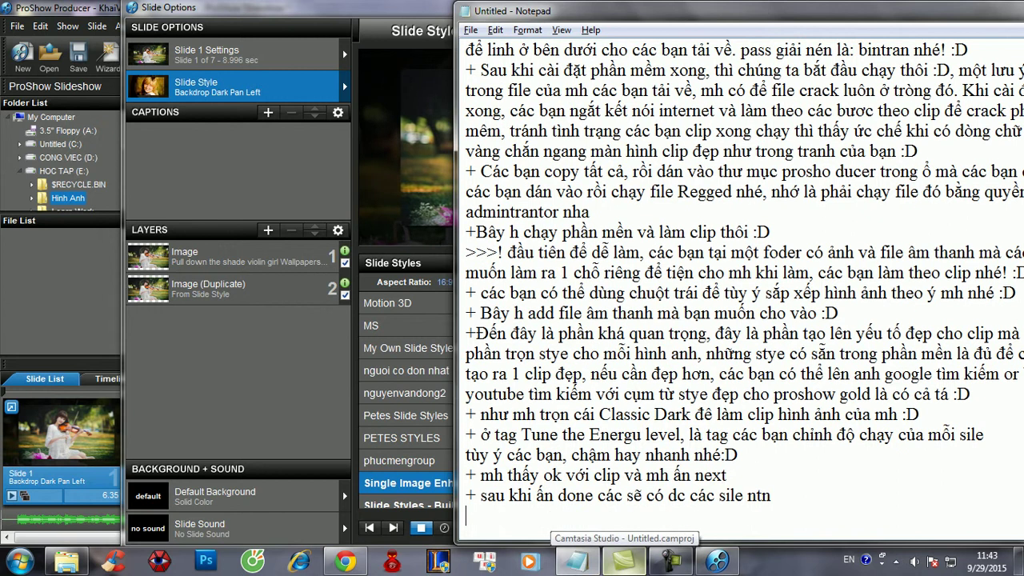
pyautogui.write('+ để ')
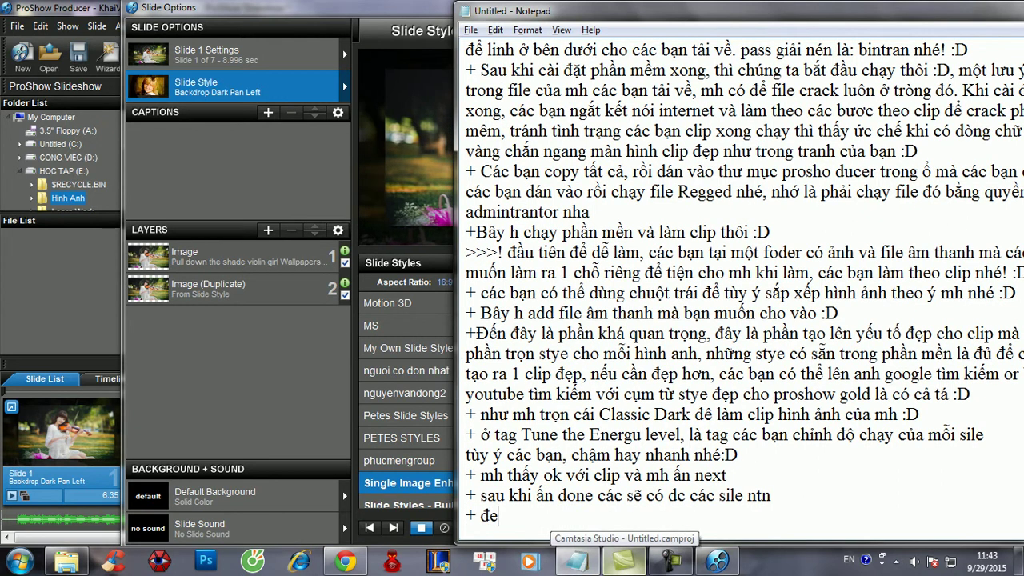
pyautogui.write('chỉnh s')
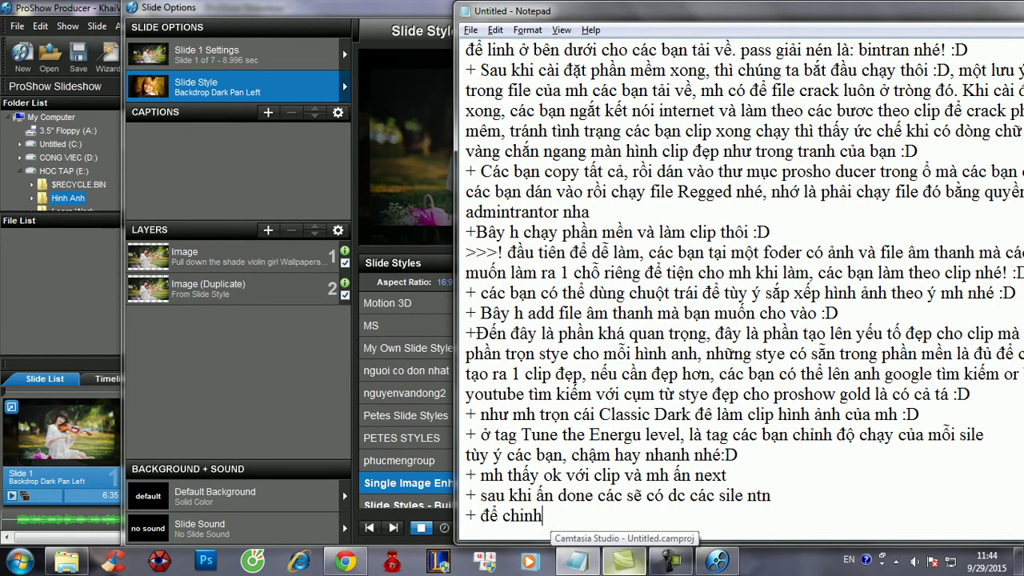
pyautogui.write('ửa ')
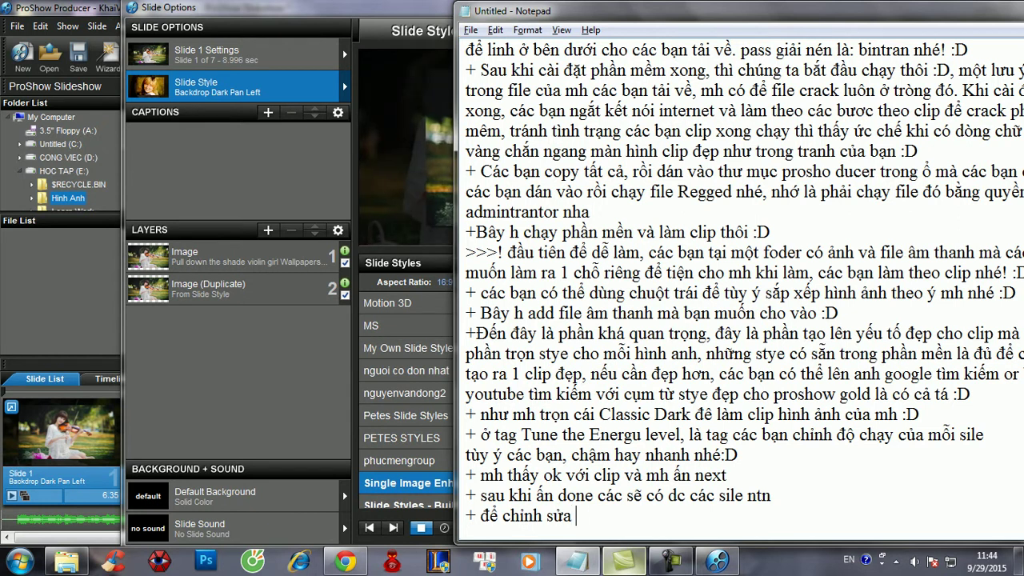
pyautogui.write('1 sile ')
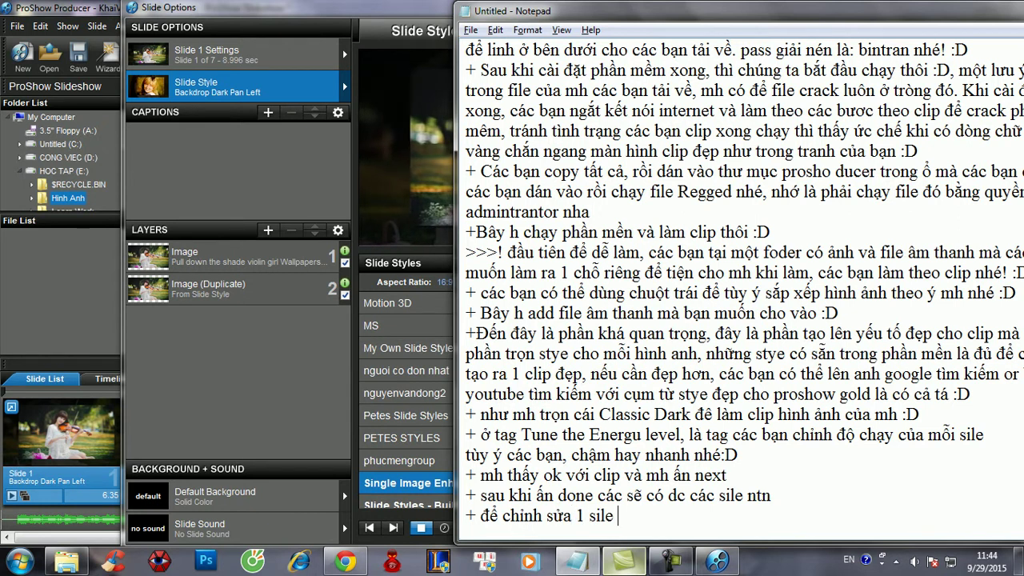
# - Continue the note line with "thì các bạn kik dub chuột"
pyautogui.write('thì cacs bạn ki')
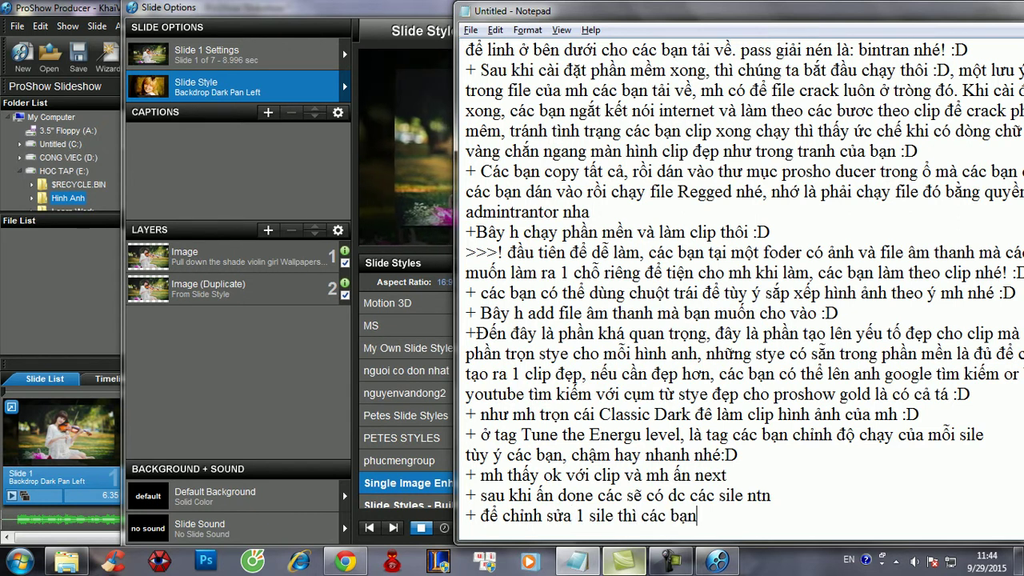
pyautogui.write('k du')
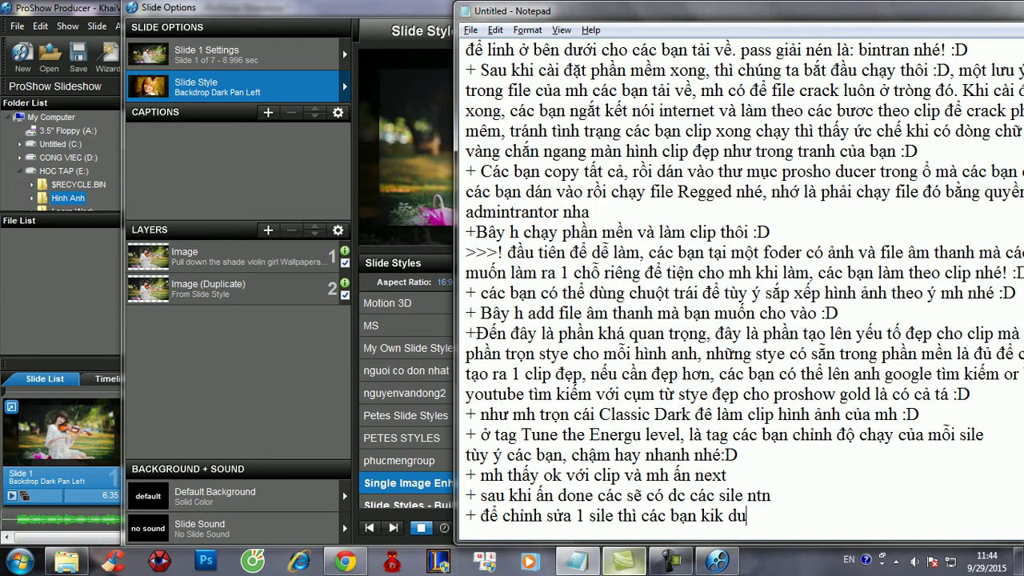
pyautogui.write('le')
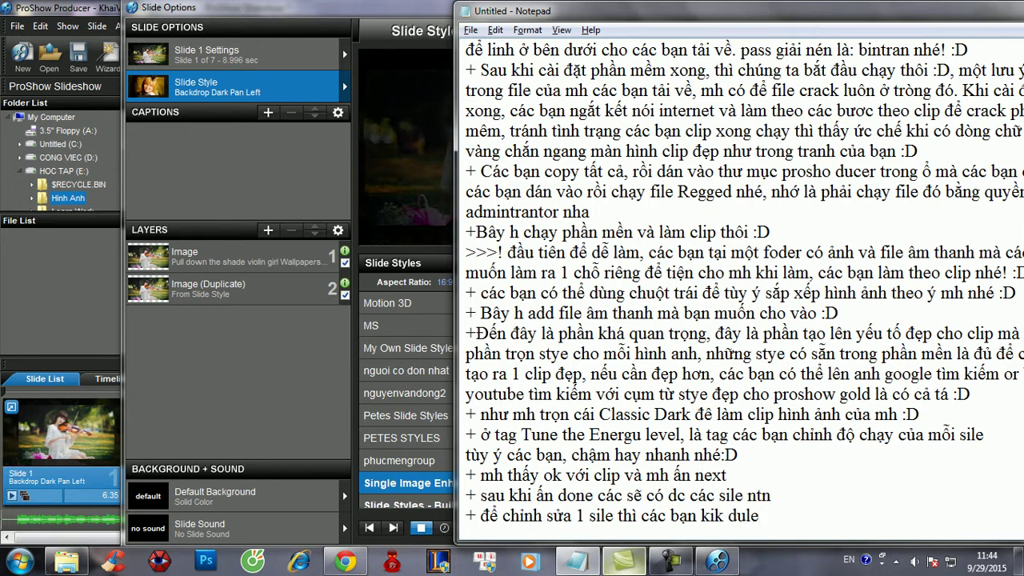
pyautogui.press('BackSpace')
pyautogui.press('BackSpace')
pyautogui.write('b')
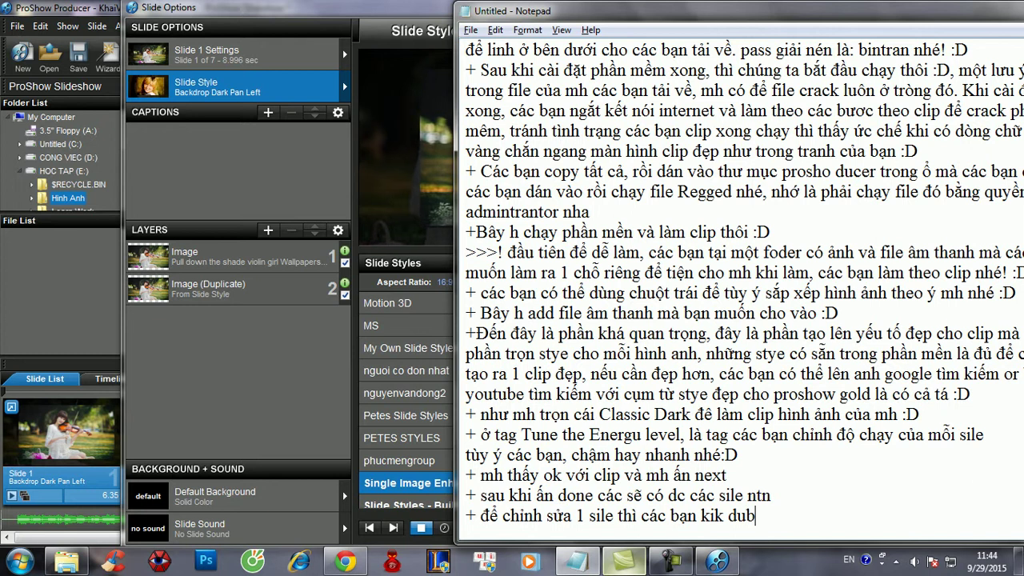
pyautogui.write('le')
pyautogui.press('BackSpace')
pyautogui.press('BackSpace')
pyautogui.write('chuột')
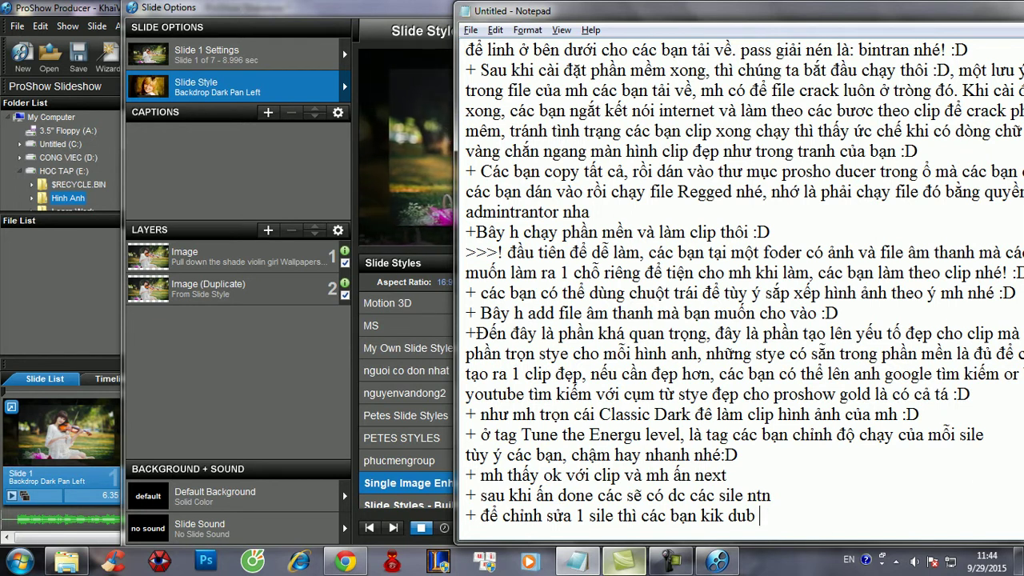
# - Complete the note line with "trái vào sile đó nhé," and end the line there
pyautogui.write(' t')
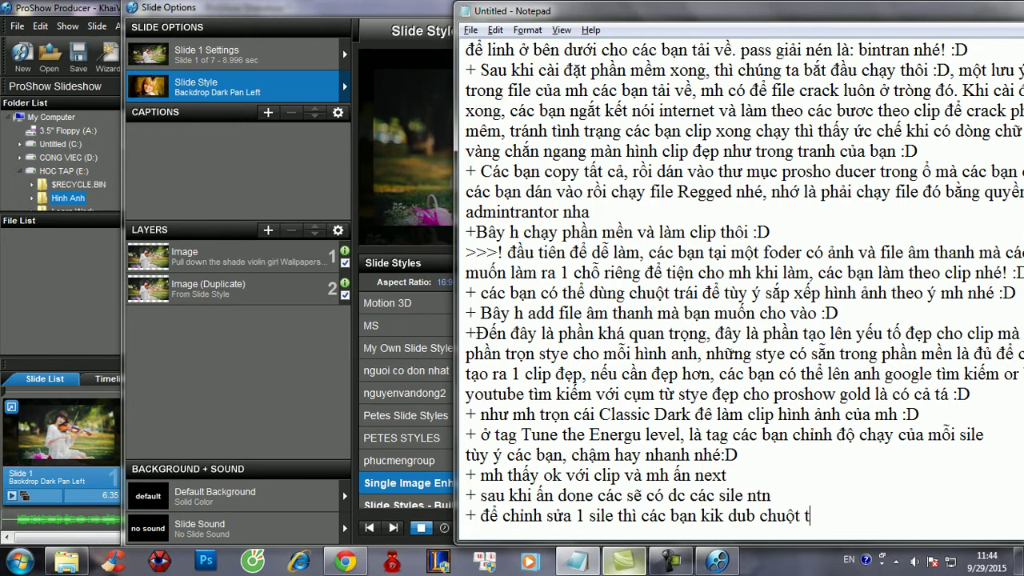
pyautogui.write('rái vào sile d')
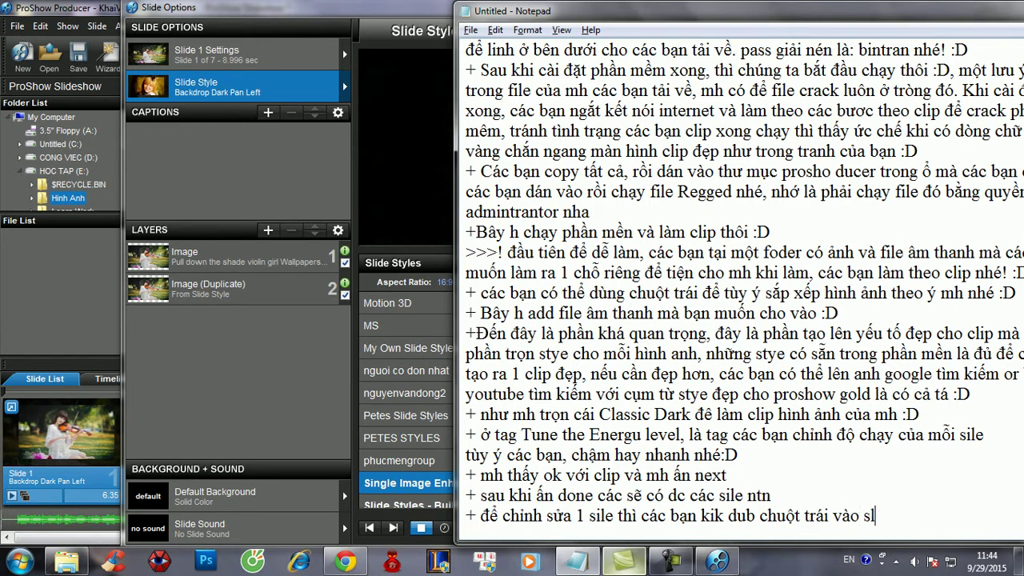
pyautogui.write('đó ')
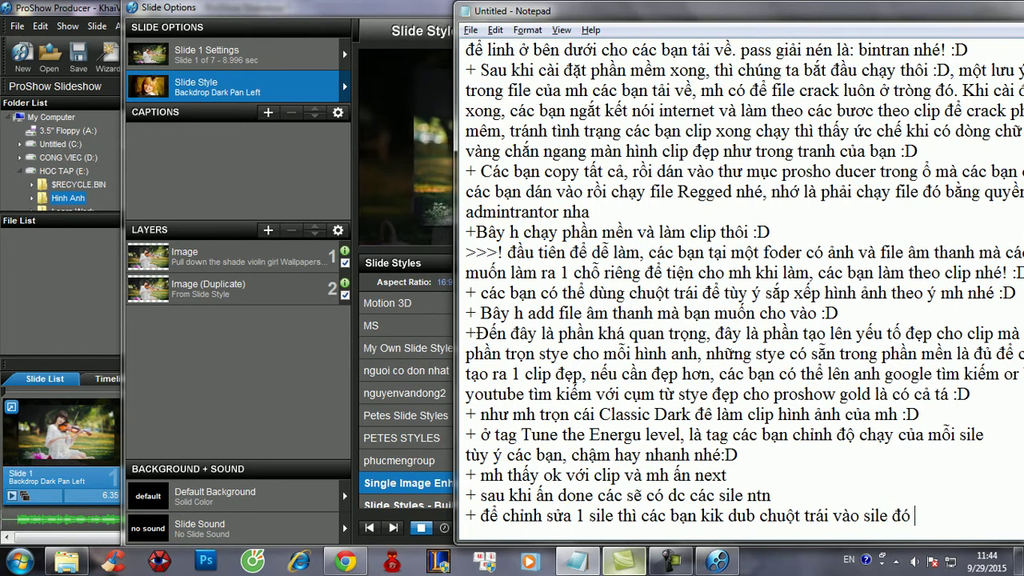
pyautogui.write('nhé, ')
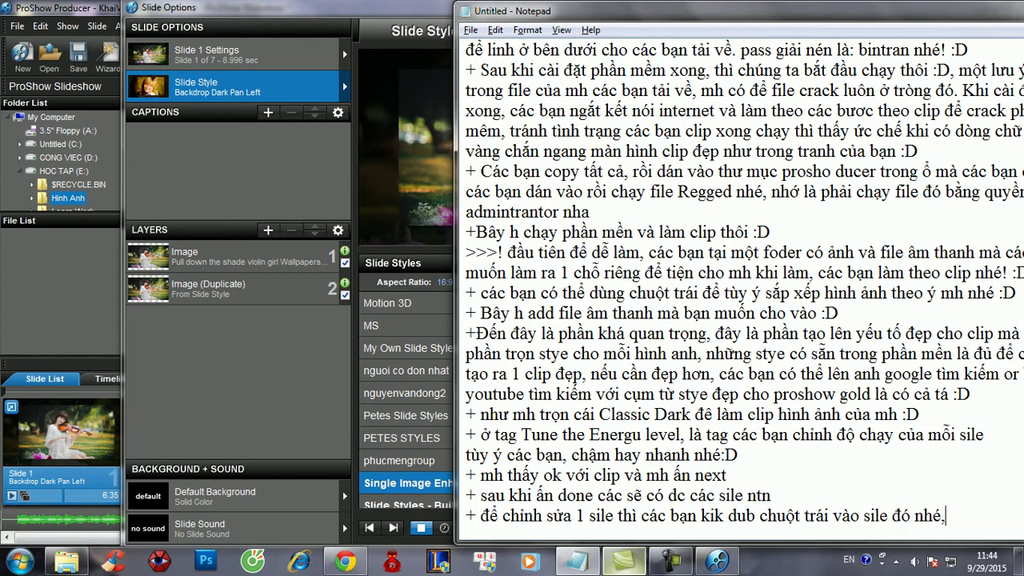
pyautogui.write('bạn')
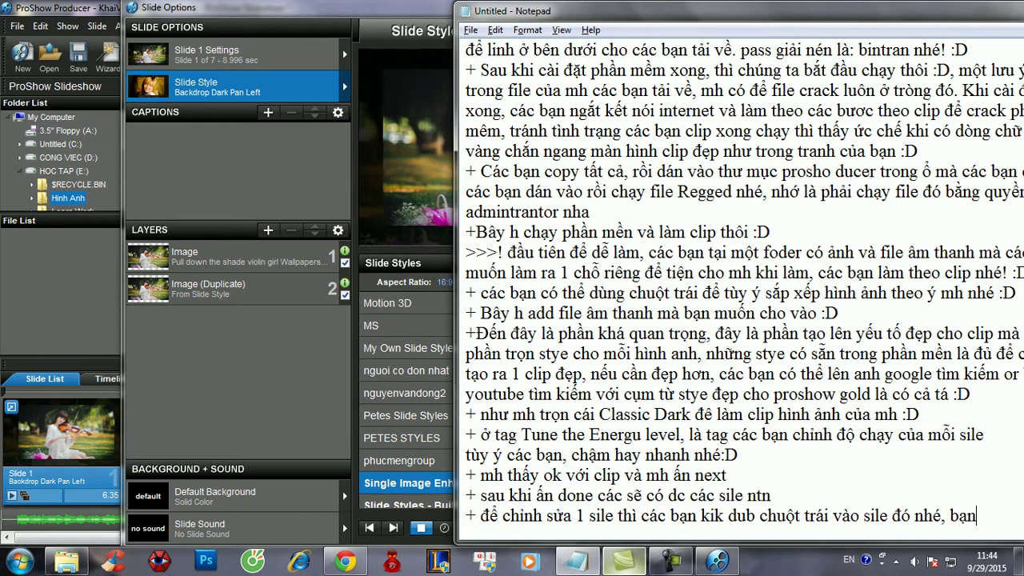
pyautogui.press('BackSpace')
pyautogui.press('BackSpace')
pyautogui.press('BackSpace')
pyautogui.press('BackSpace')
pyautogui.press('Return')
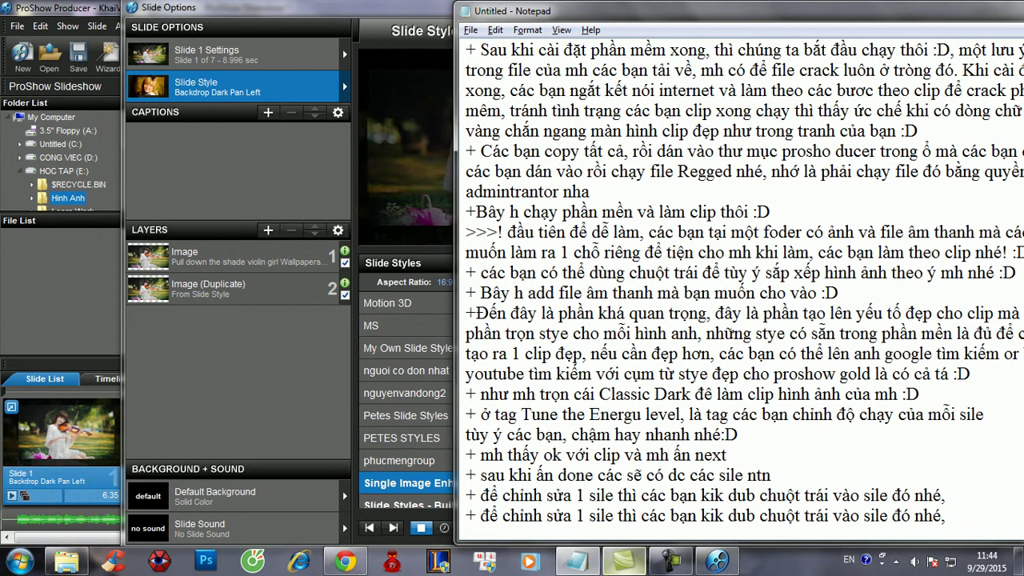
# - Write the note line "các bạn có thể thêm chư viết trong đó :D"
pyautogui.write('các b')
pyautogui.write('ạn có the')
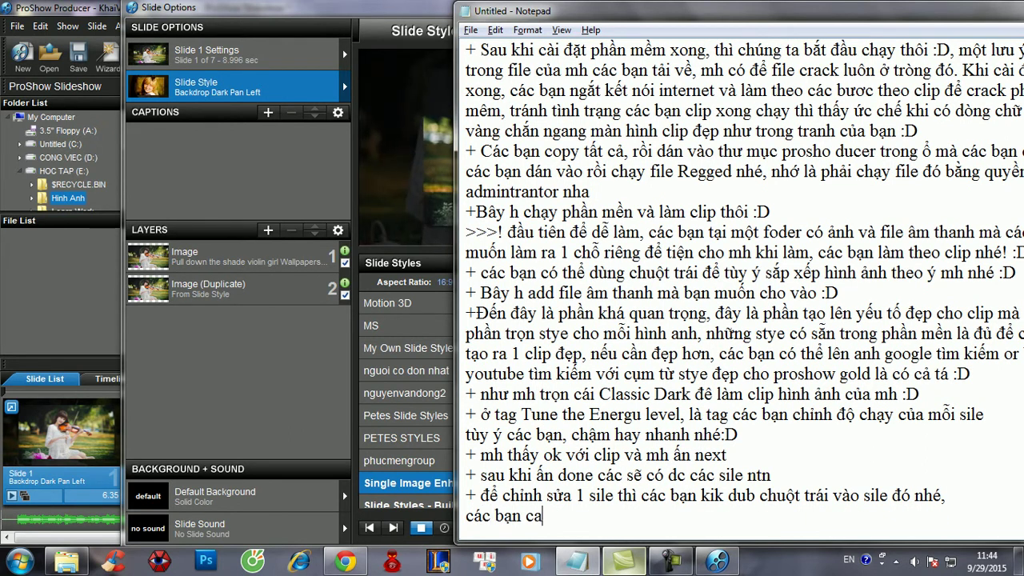
pyautogui.write('ert')
pyautogui.press('BackSpace')
pyautogui.press('BackSpace')
pyautogui.write('e')
pyautogui.press('BackSpace')
pyautogui.press('BackSpace')
pyautogui.write('thêm')
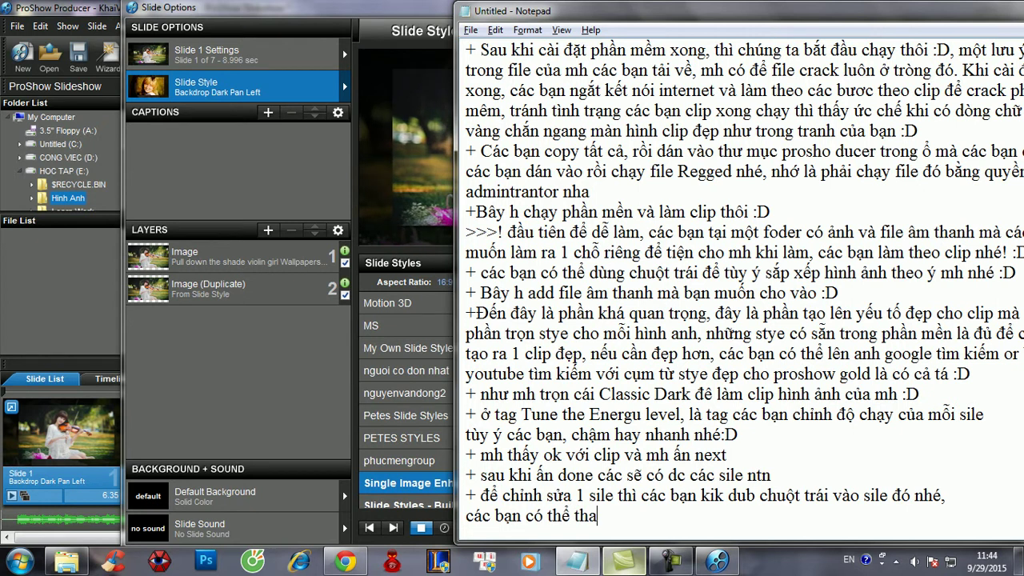
pyautogui.write(' ch')
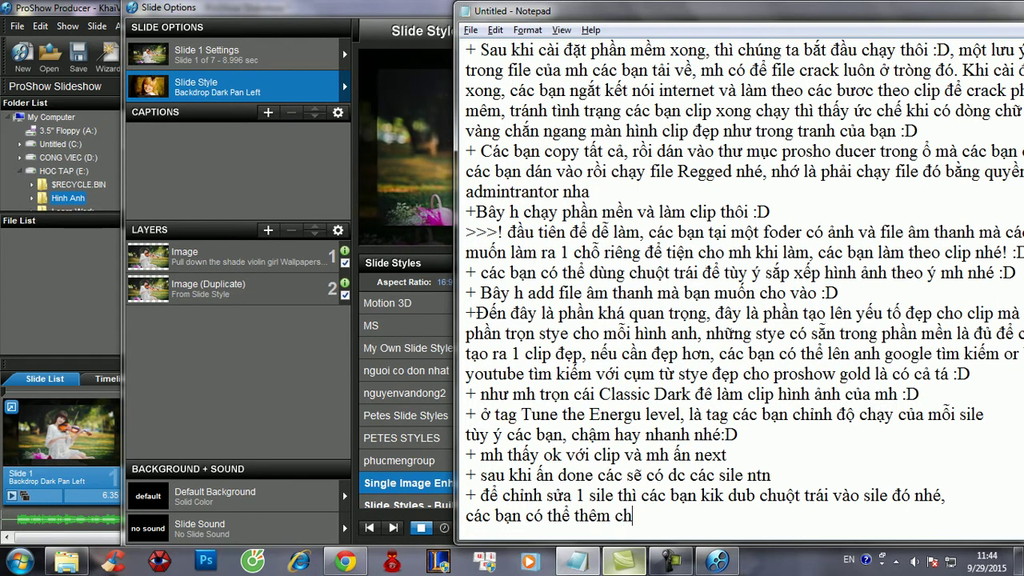
pyautogui.write('ư viết trong')
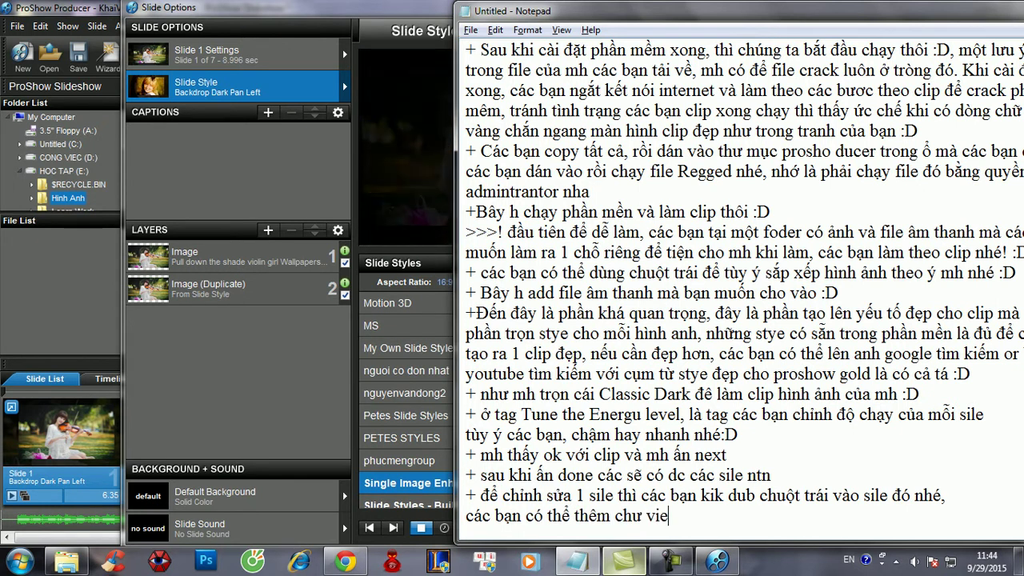
pyautogui.write(' đó :D')
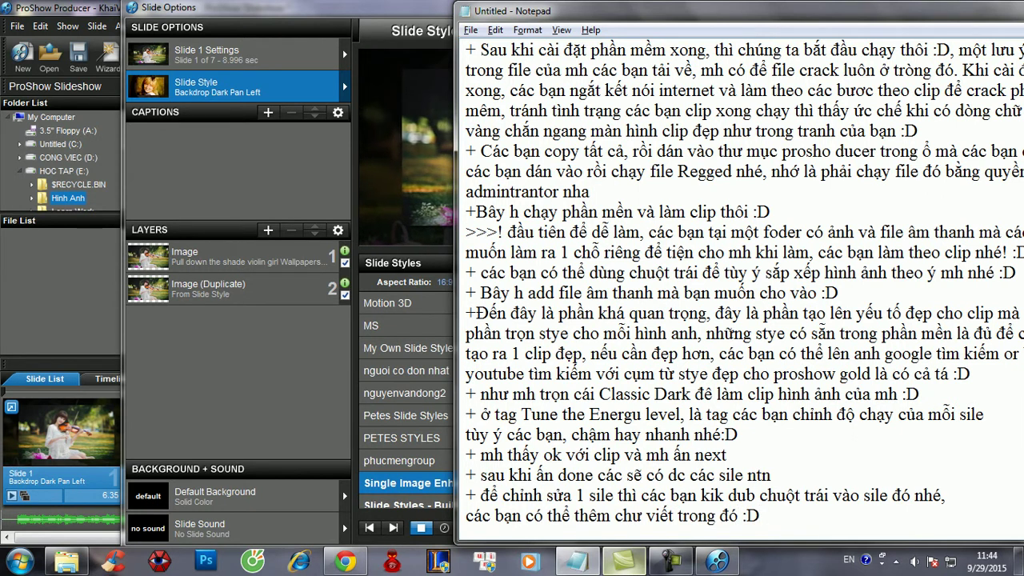
# - Switch to ProShow Producer and add a caption reading "Wellcome" to slide 1
pyautogui.hotkey('alt', 'Tab')
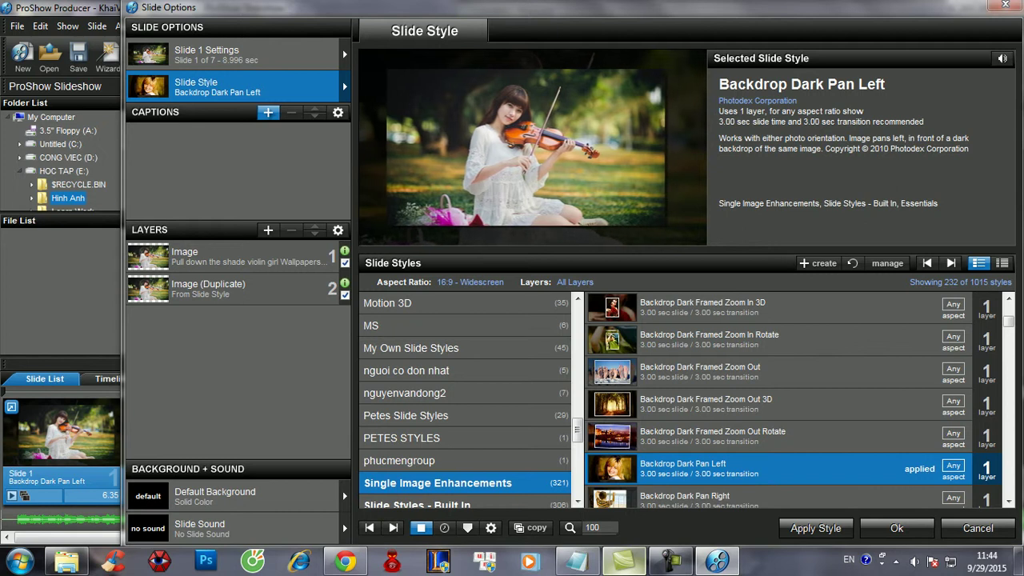
pyautogui.click(268, 113)
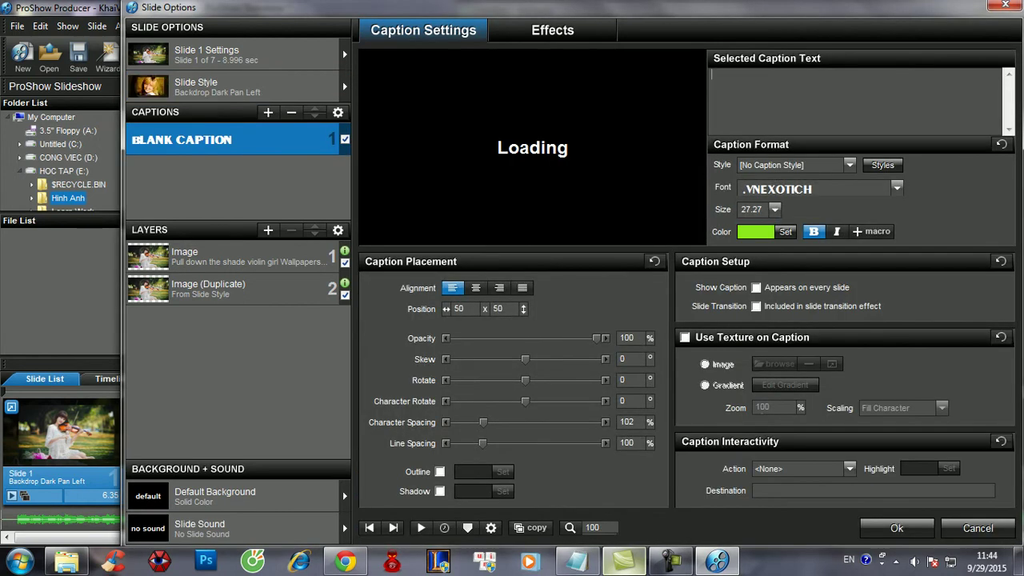
pyautogui.write('EO')
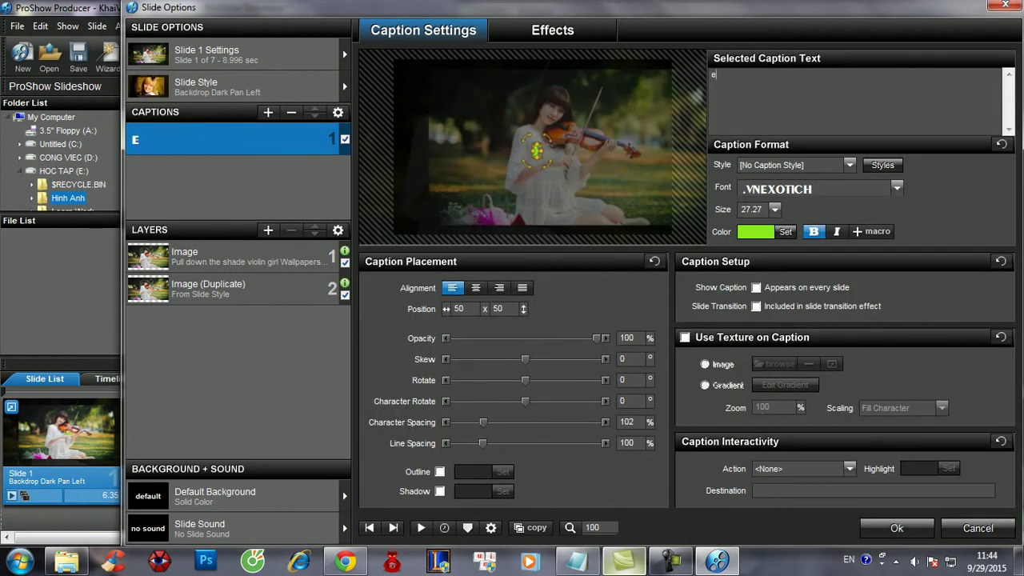
pyautogui.press('BackSpace')
pyautogui.press('BackSpace')
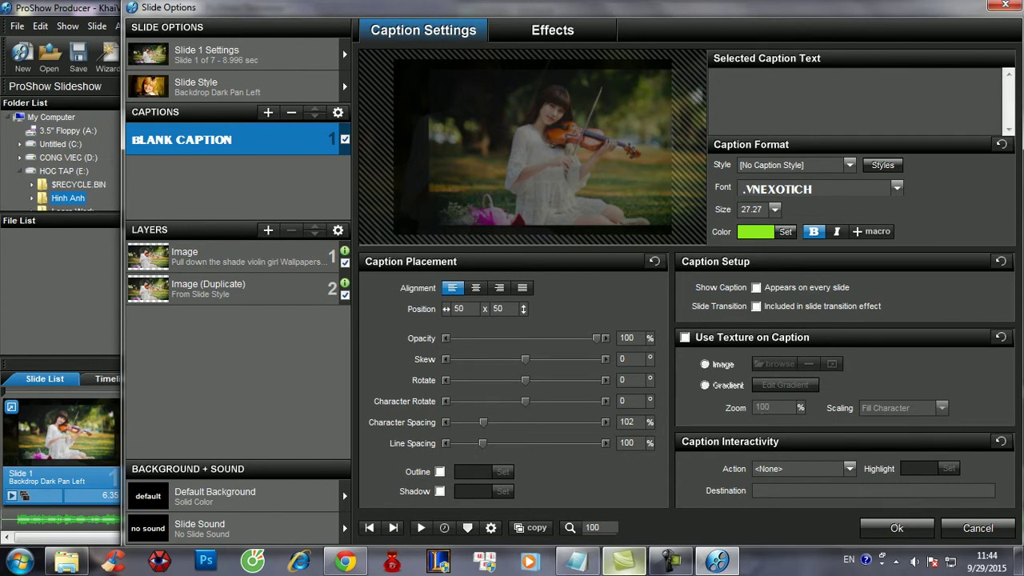
pyautogui.write('We')
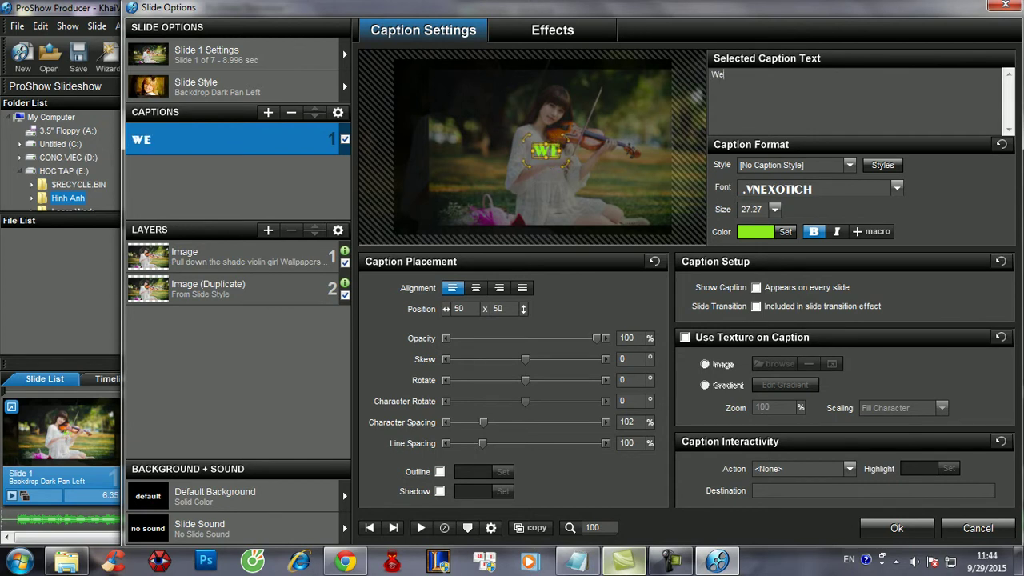
pyautogui.write('llcome')
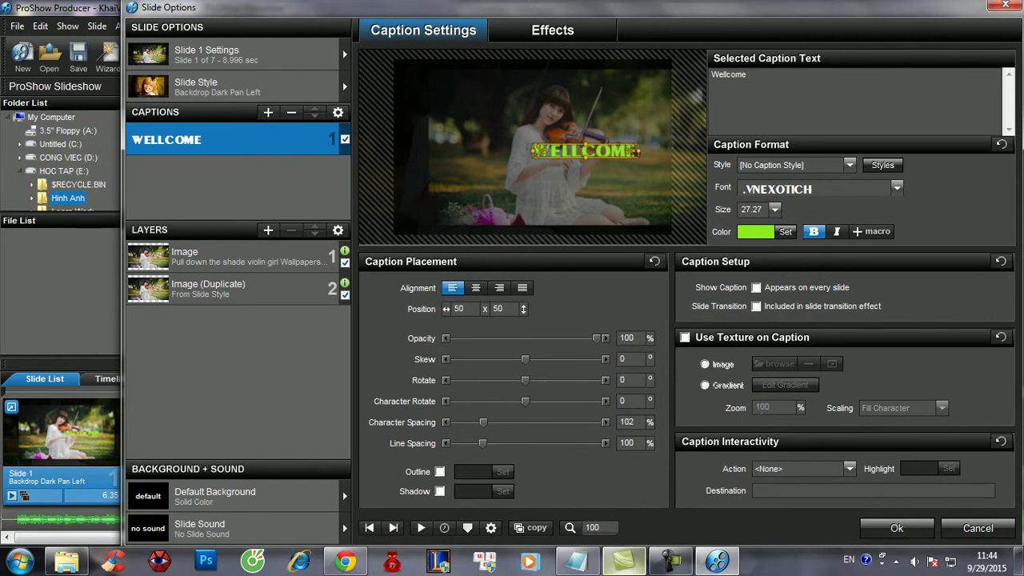
# - Enlarge the Wellcome caption to size about 37 and move it to about 23 x 71 on the slide
pyautogui.moveTo(639, 157); pyautogui.dragTo(677, 161)
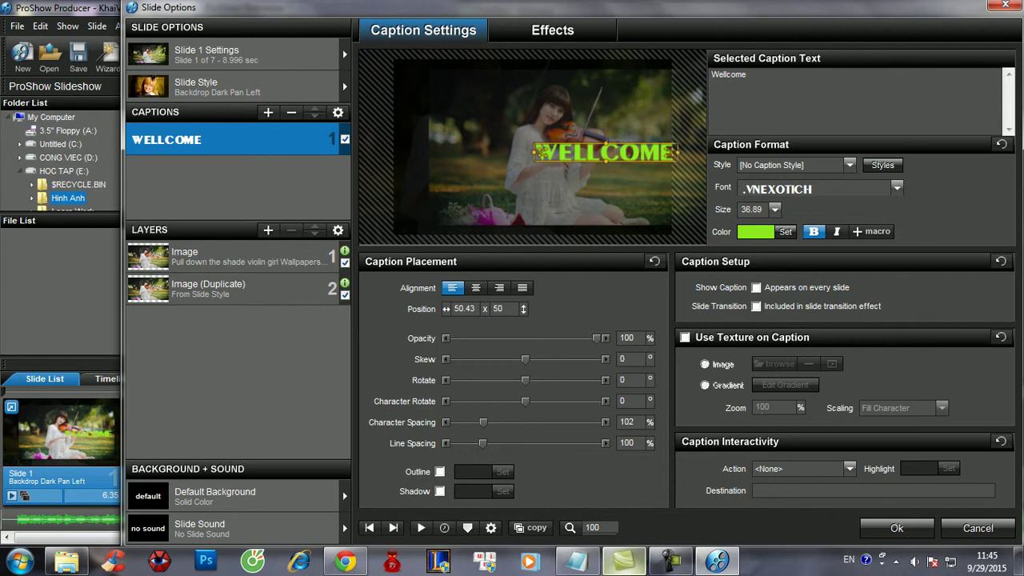
pyautogui.moveTo(606, 152); pyautogui.dragTo(512, 194)
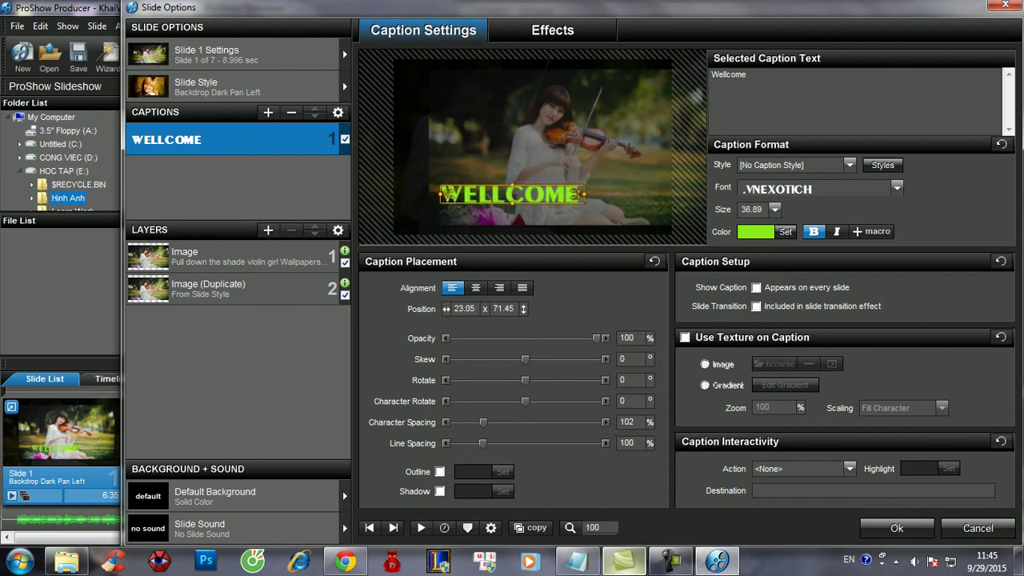
# - Change the caption's text color to a green of about RGB 31, 237, 81
pyautogui.click(786, 231)
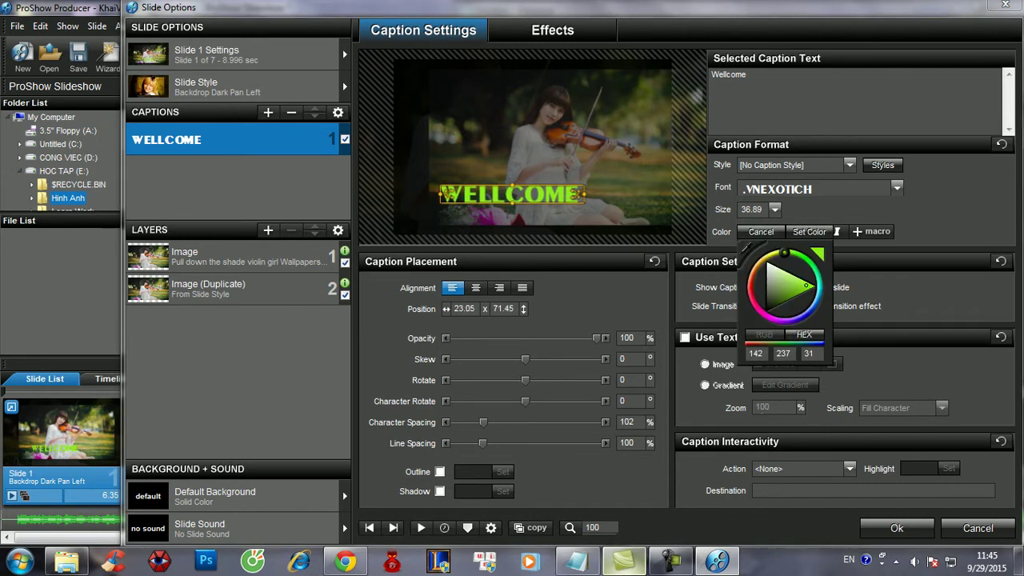
pyautogui.moveTo(784, 253); pyautogui.dragTo(809, 264)
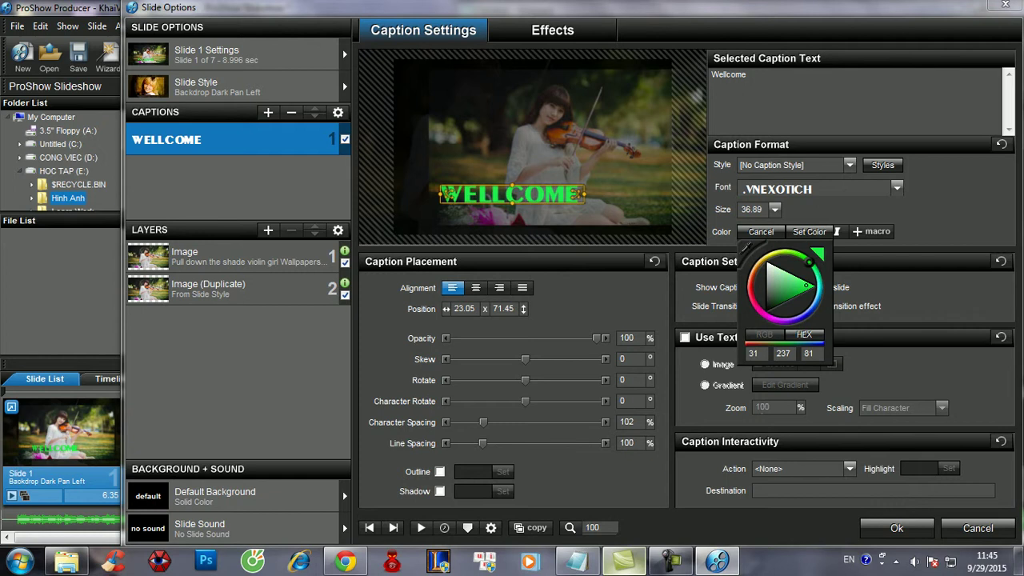
pyautogui.click(809, 232)
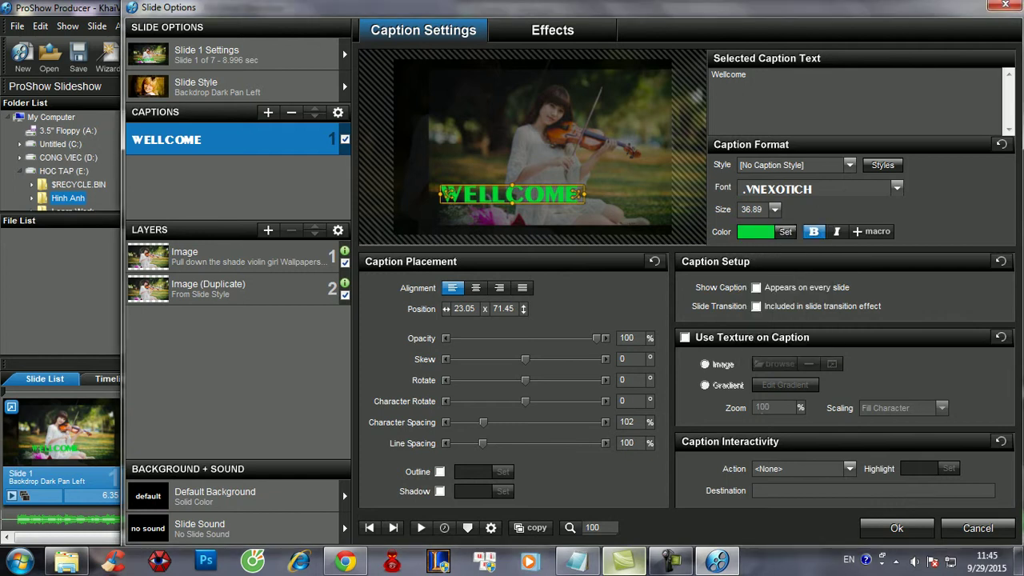
# - Set the caption's font to .VNMYSTICALH
pyautogui.click(897, 189)
pyautogui.scroll(-3, 814, 259)
pyautogui.press('Down')
pyautogui.press('Down')
pyautogui.press('Down')
pyautogui.press('Down')
pyautogui.press('Down')
pyautogui.press('Down')
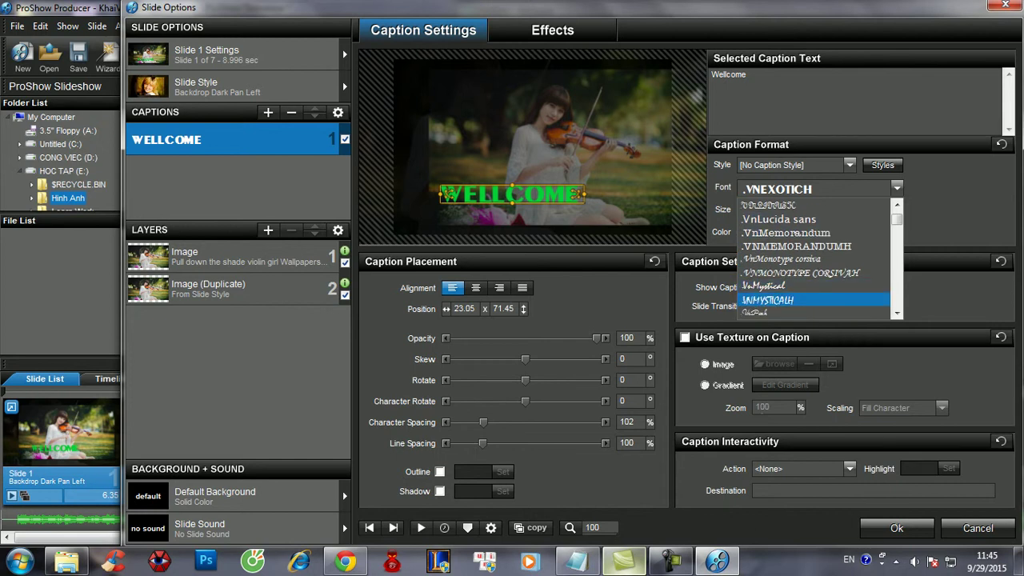
pyautogui.press('Return')
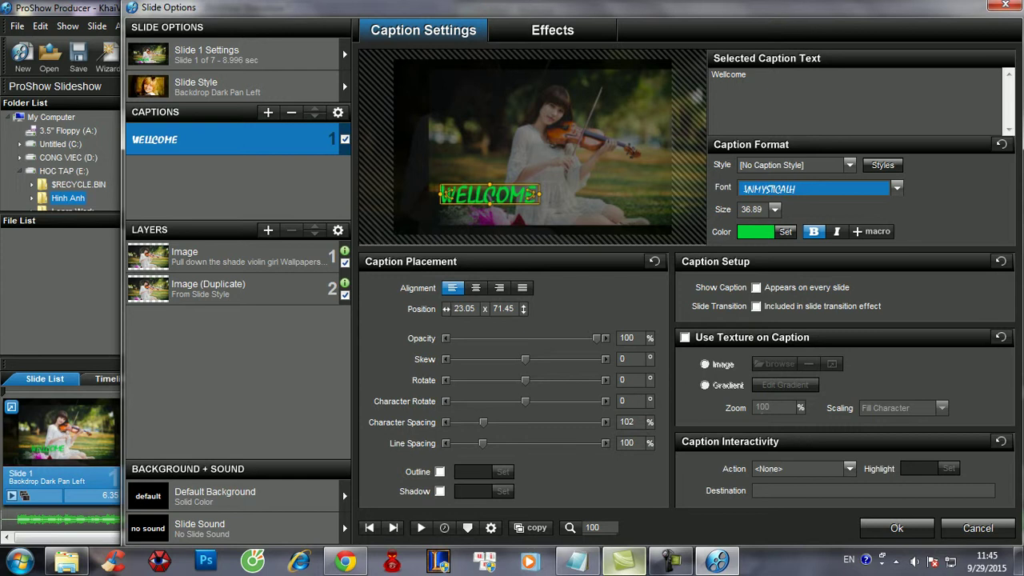
# - Add a caption effect keyframe at about 1.64 s, then preview Shrink Slowly and apply Wag Width as the caption's normal effect
pyautogui.click(552, 29)
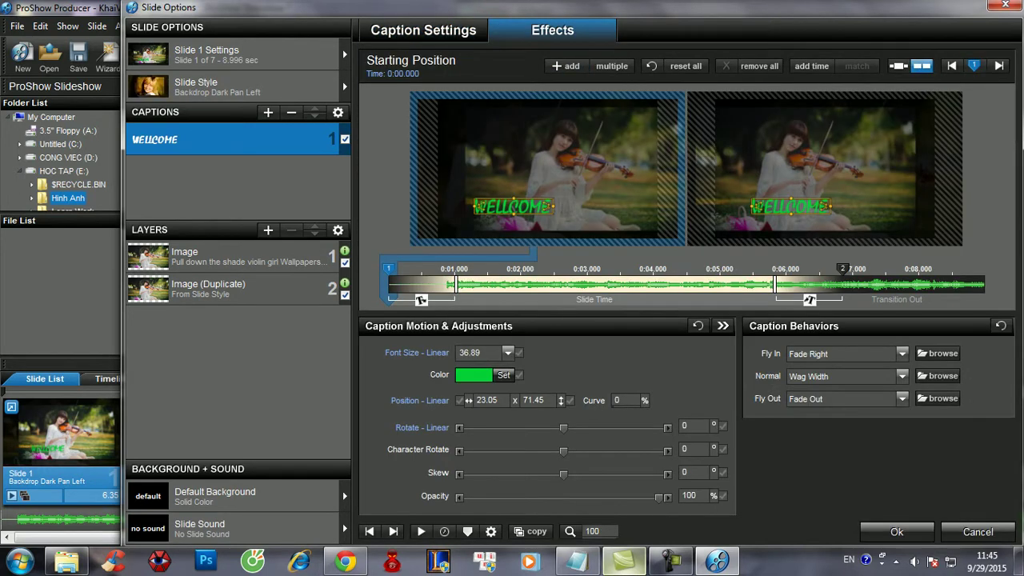
pyautogui.click(497, 269)
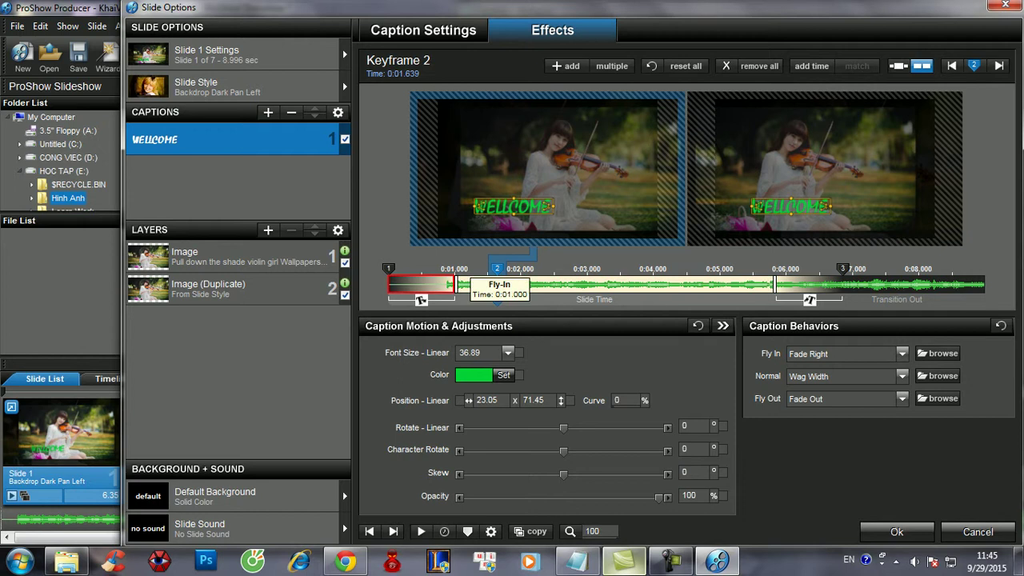
pyautogui.click(938, 353)
pyautogui.click(323, 171)
pyautogui.click(237, 196)
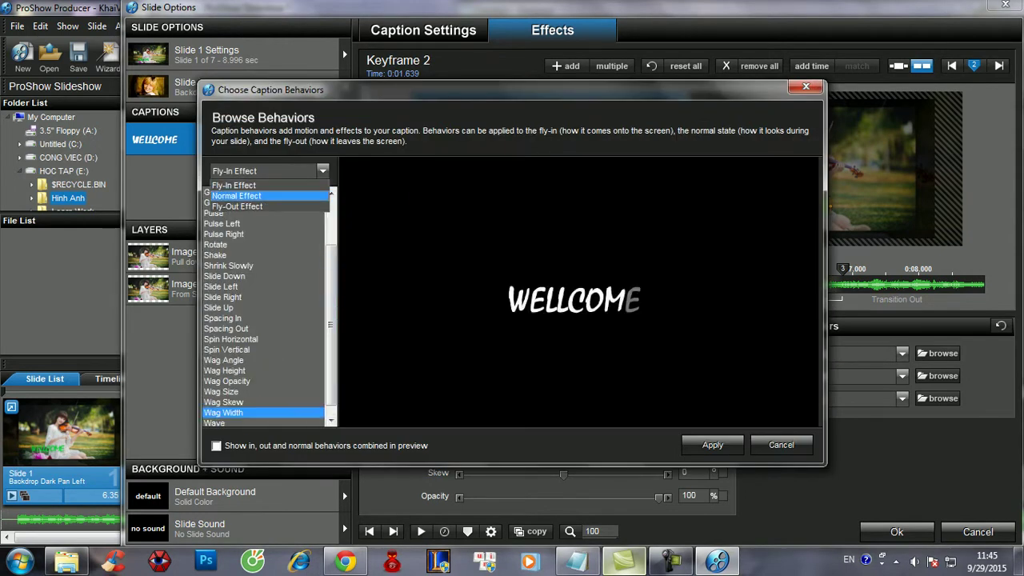
pyautogui.click(236, 195)
pyautogui.click(228, 266)
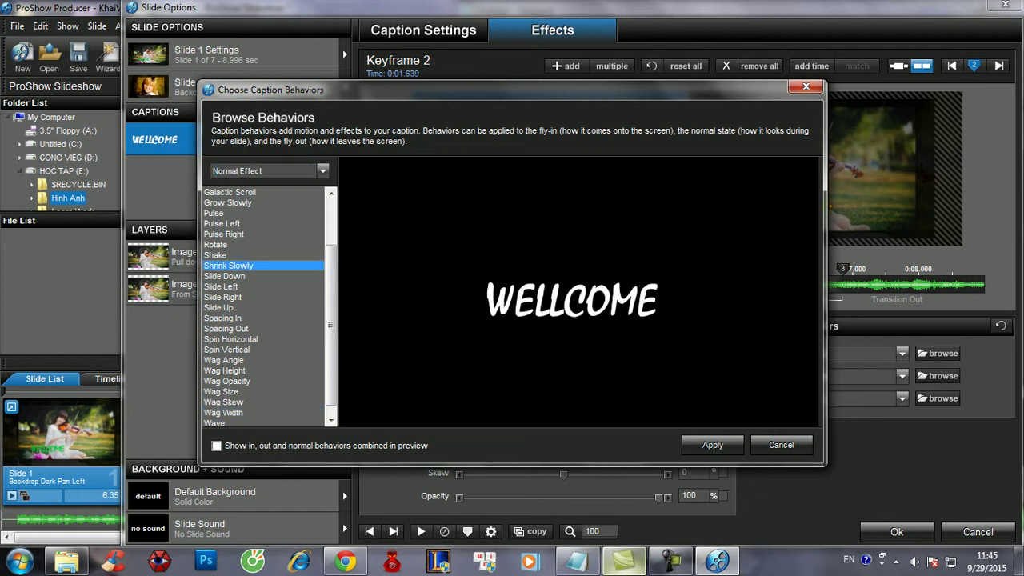
pyautogui.click(224, 413)
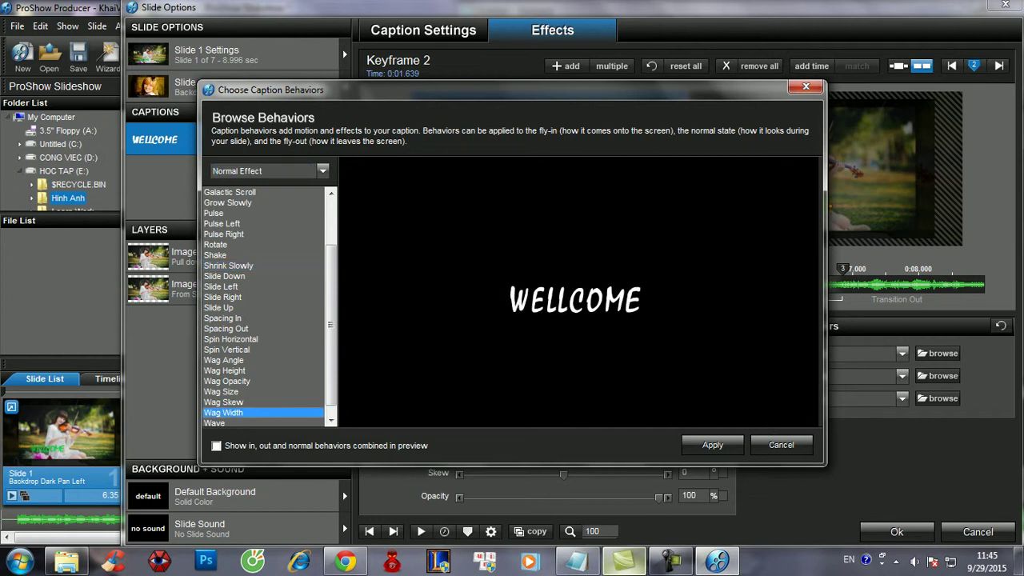
pyautogui.click(713, 445)
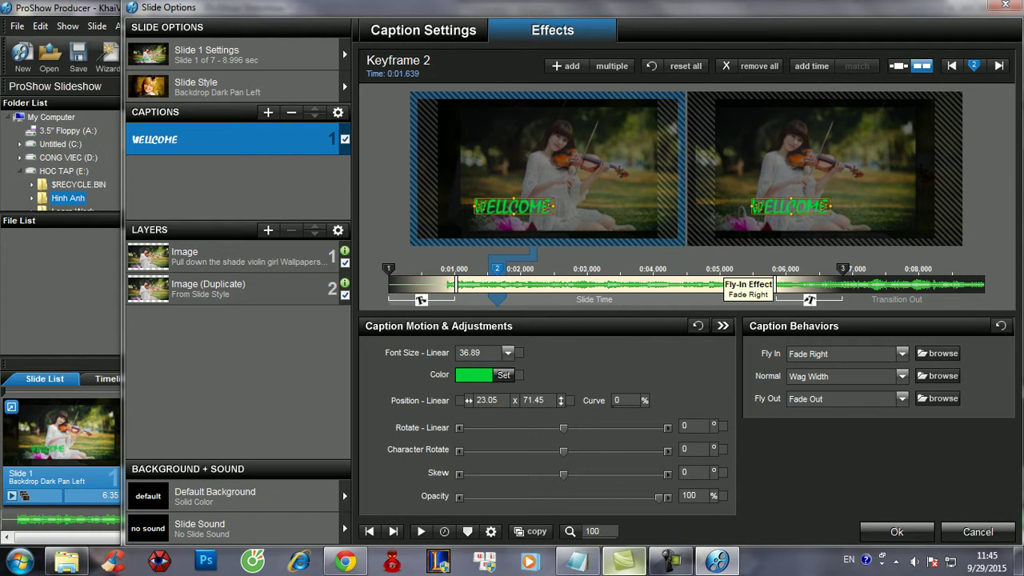
# - Apply the Backdrop Dark Zoom In Rotate style to slide 1 and accept the slide options
pyautogui.click(232, 256)
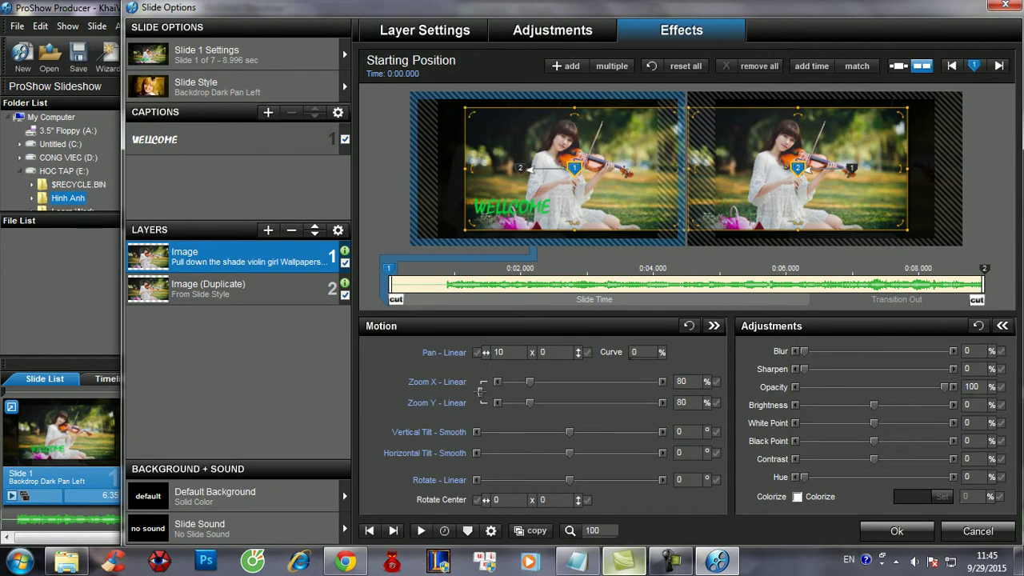
pyautogui.click(204, 86)
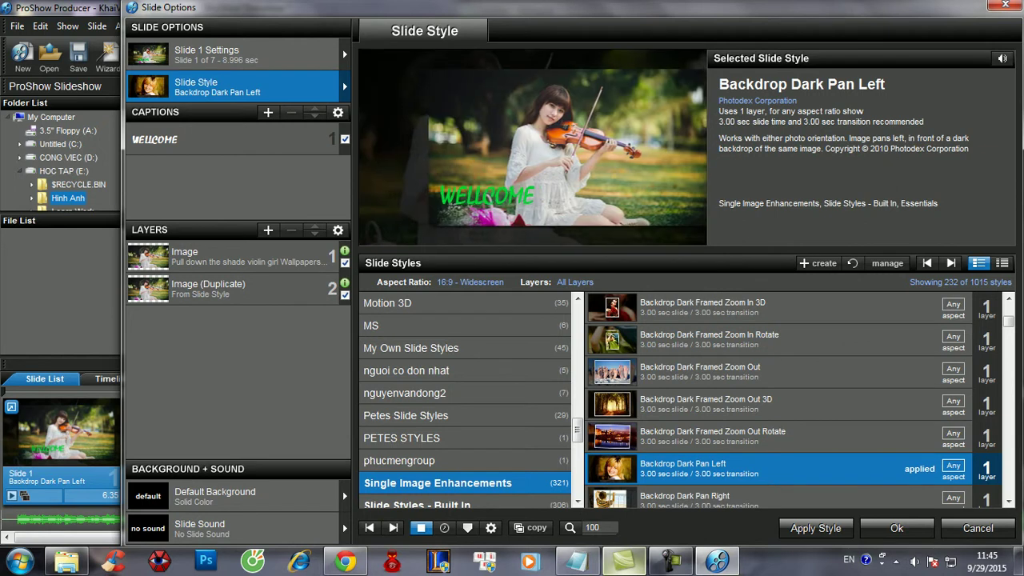
pyautogui.click(701, 373)
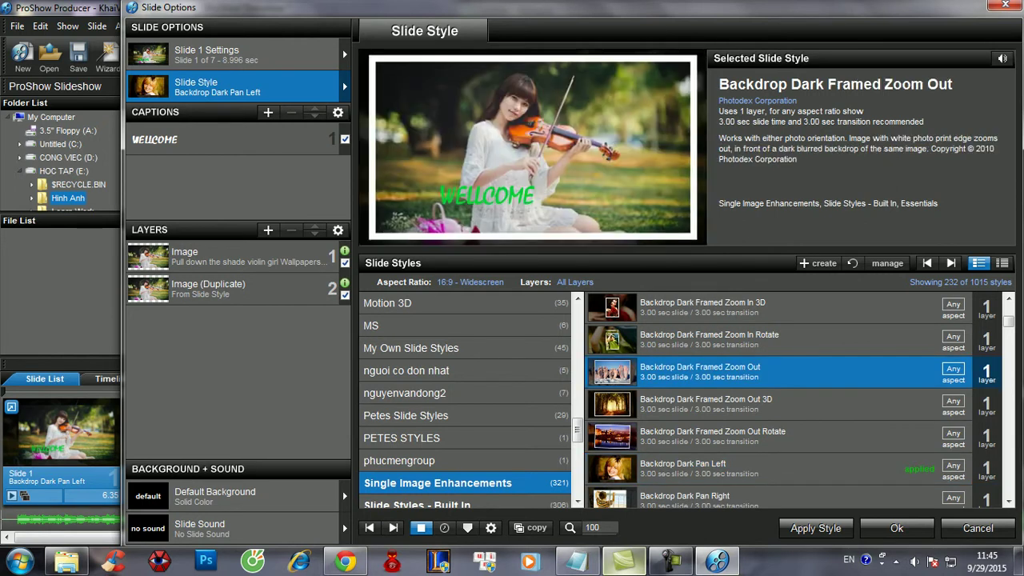
pyautogui.scroll(-2, 780, 400)
pyautogui.click(696, 404)
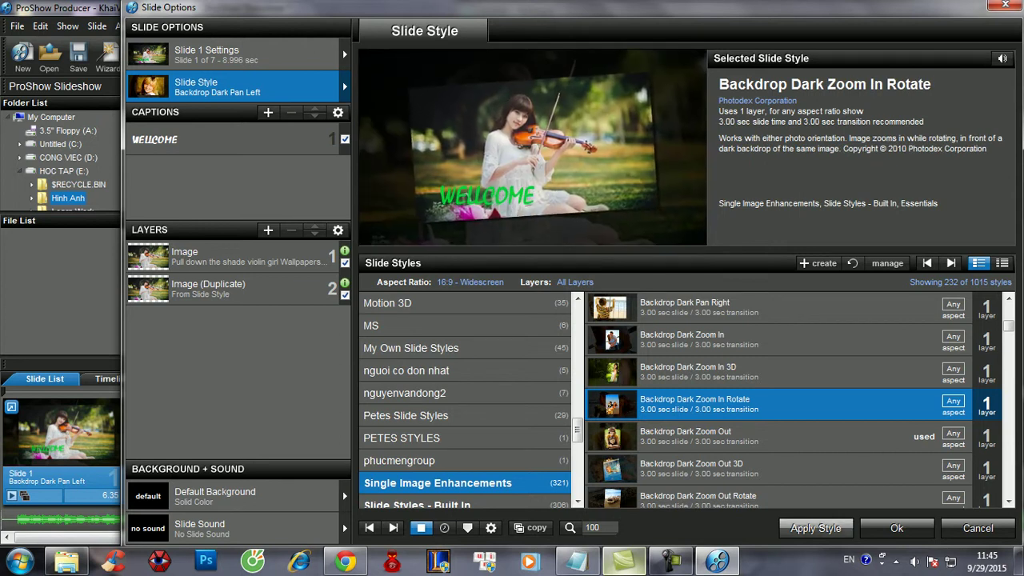
pyautogui.click(816, 528)
pyautogui.press('Return')
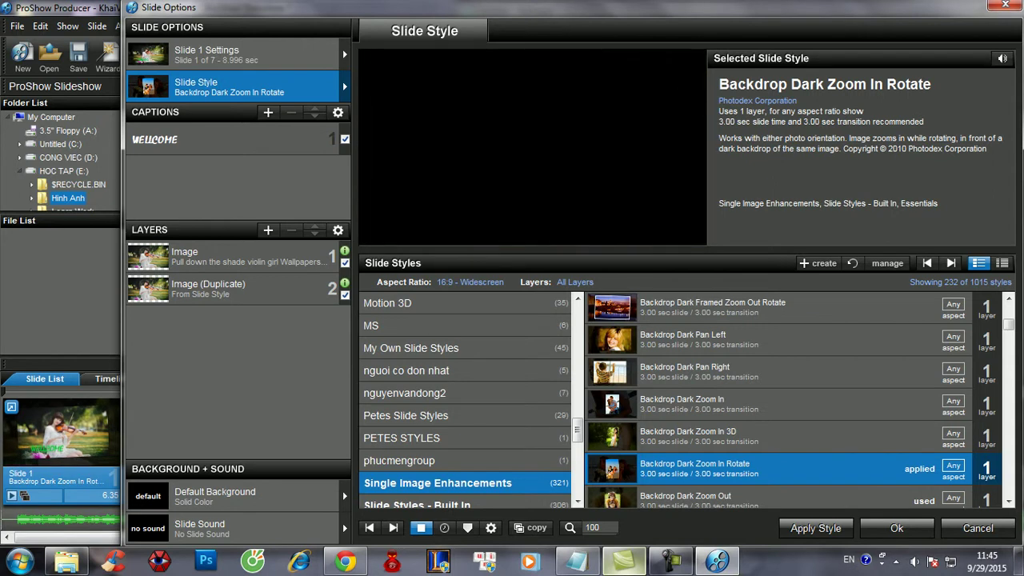
pyautogui.click(232, 55)
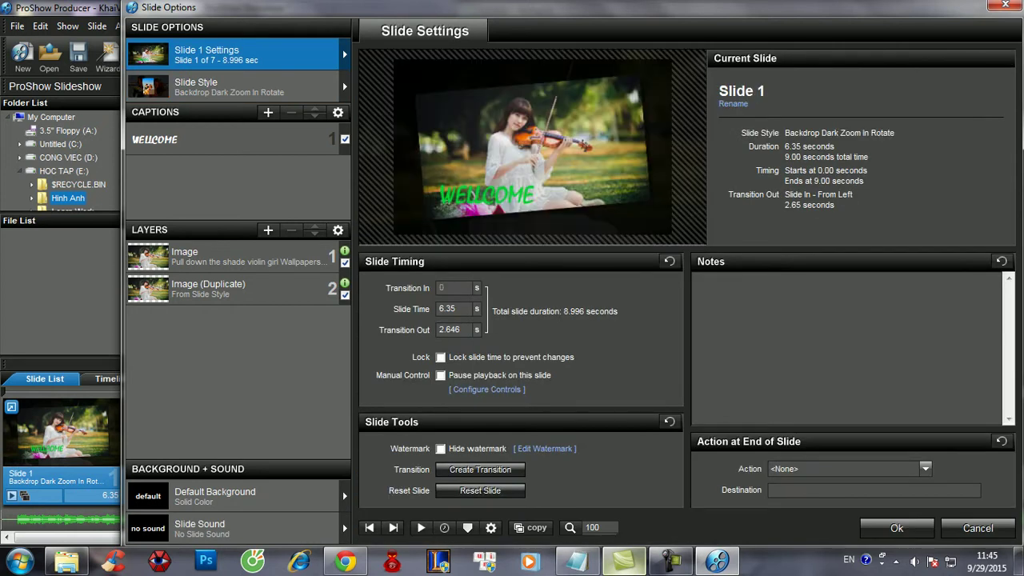
pyautogui.click(897, 529)
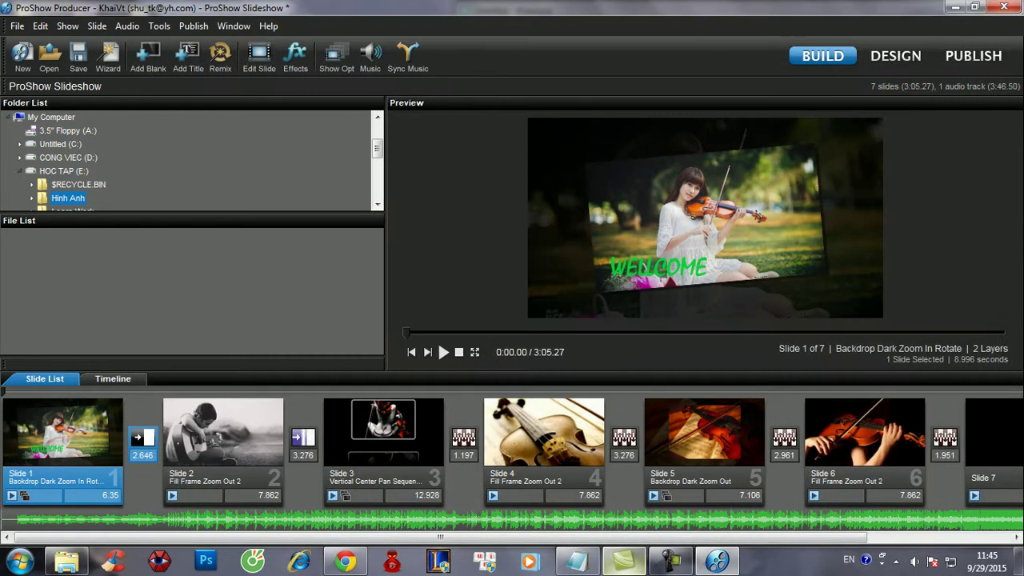
# - Look through the remaining slides and start publishing the show as a video
pyautogui.moveTo(440, 537); pyautogui.dragTo(583, 538)
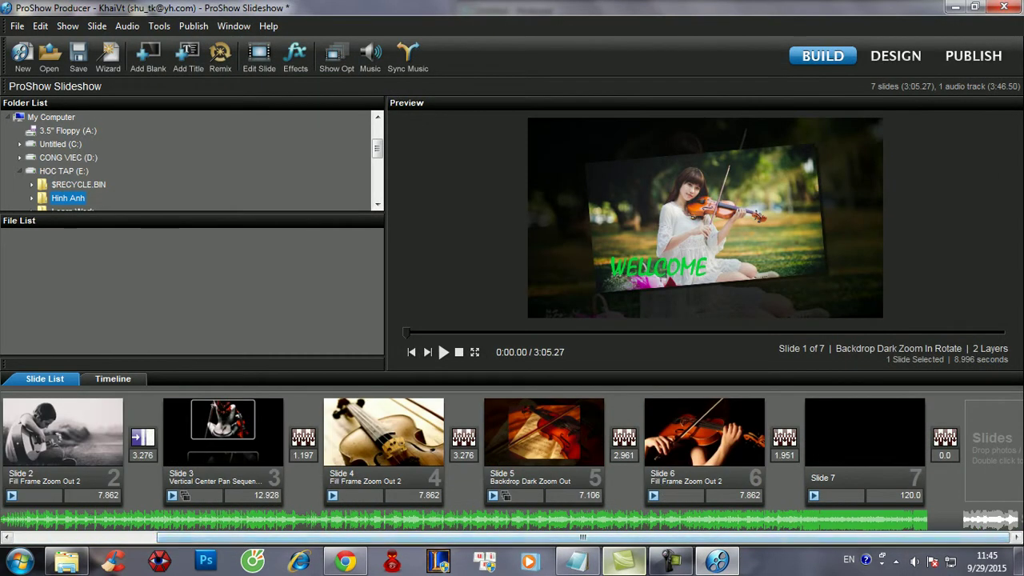
pyautogui.click(974, 56)
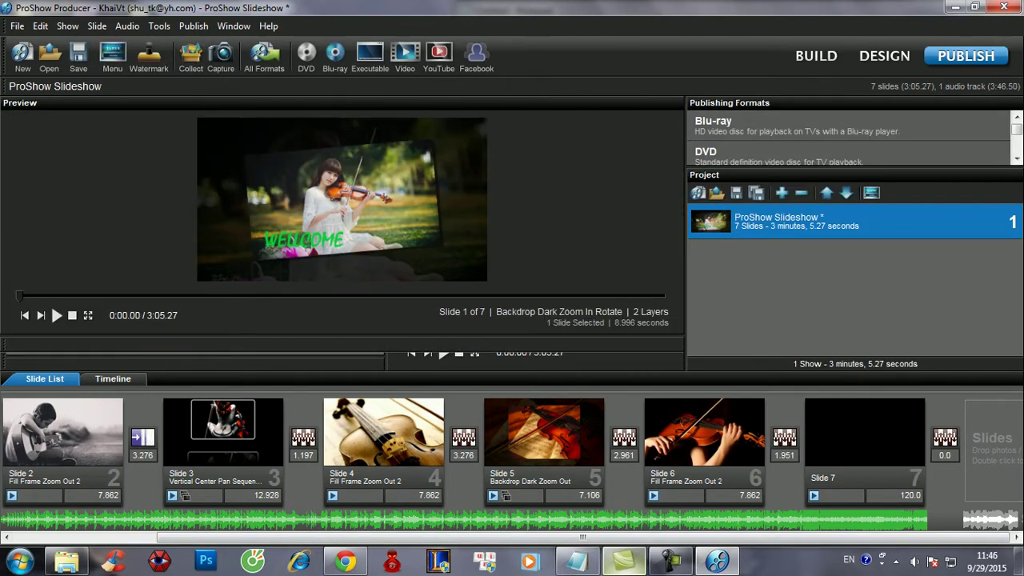
pyautogui.click(405, 56)
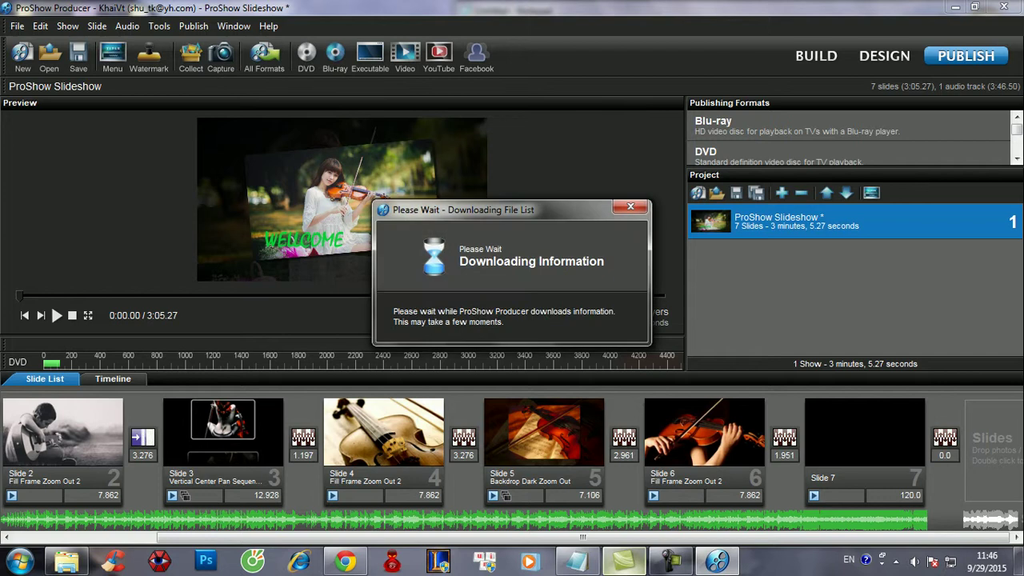
# - In Notepad, add the note line "+ sau khi đã chỉnh dc clip theo ý của mh các bạn suất video thôi"
pyautogui.click(576, 560)
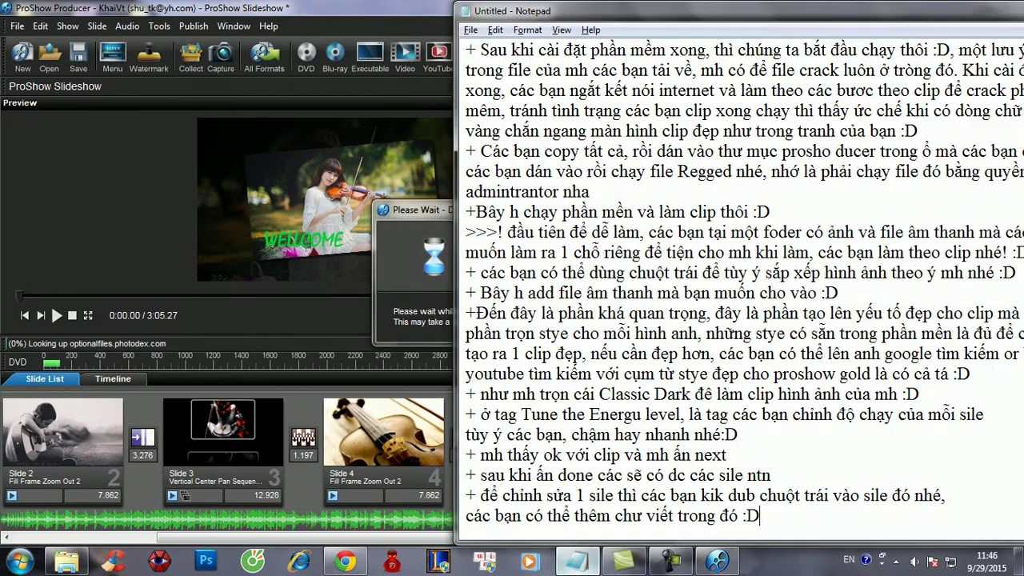
pyautogui.press('Return')
pyautogui.write('+ sa')
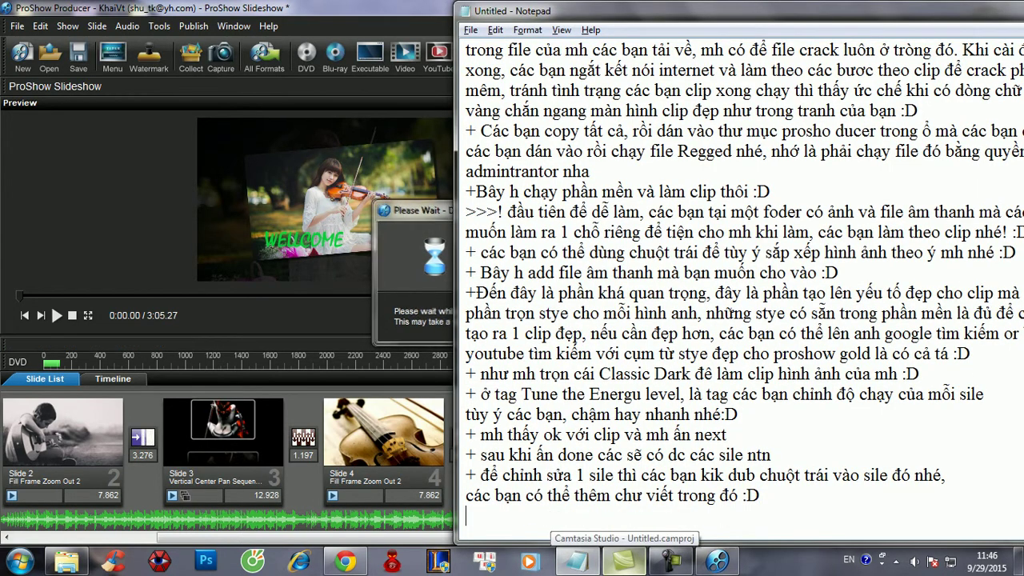
pyautogui.write('u k')
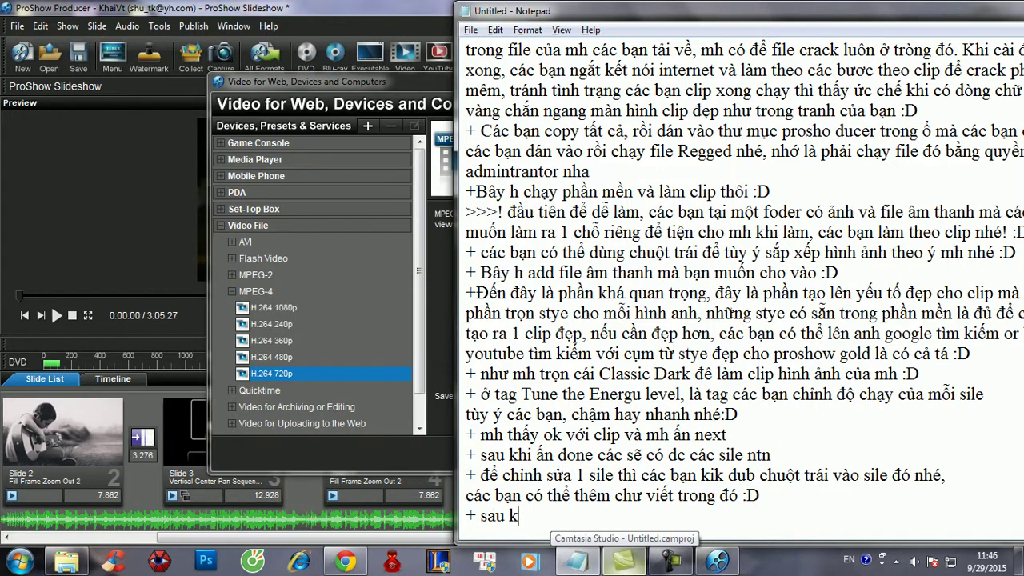
pyautogui.write('hi dda')
pyautogui.press('BackSpace')
pyautogui.press('BackSpace')
pyautogui.write('d')
pyautogui.press('BackSpace')
pyautogui.press('BackSpace')
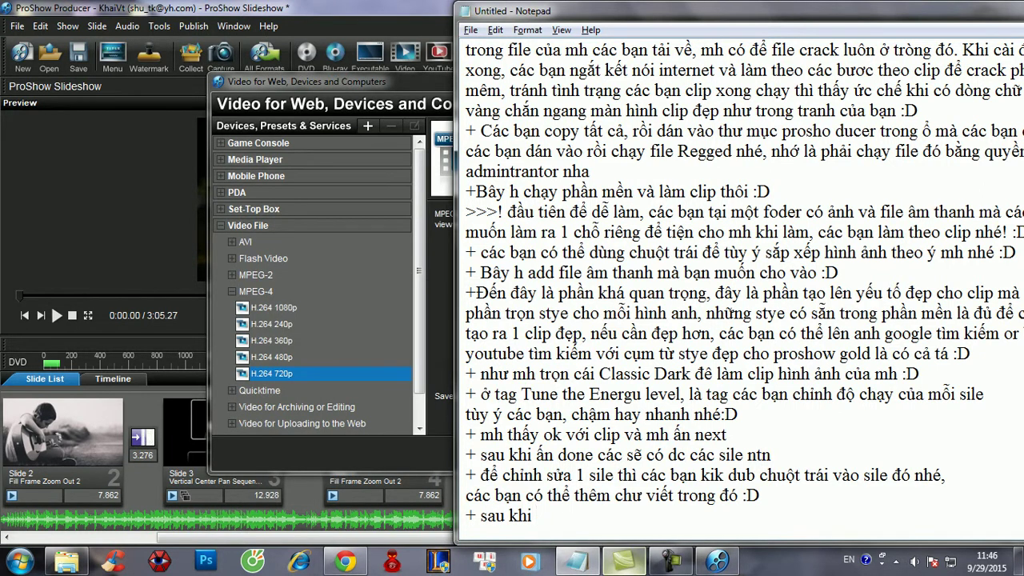
pyautogui.write('đã chỉnh dc clip t')
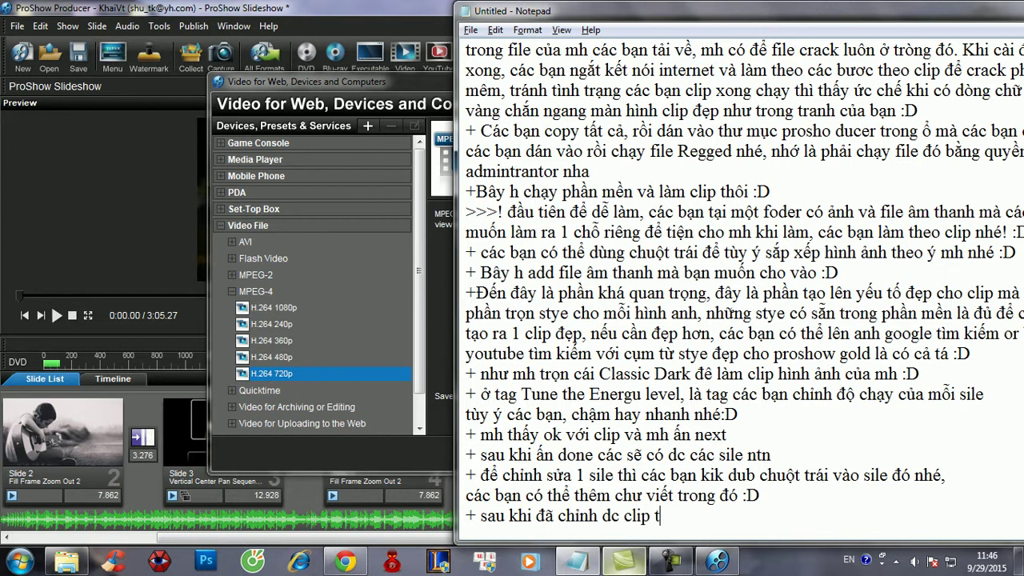
pyautogui.write('heo ý của m')
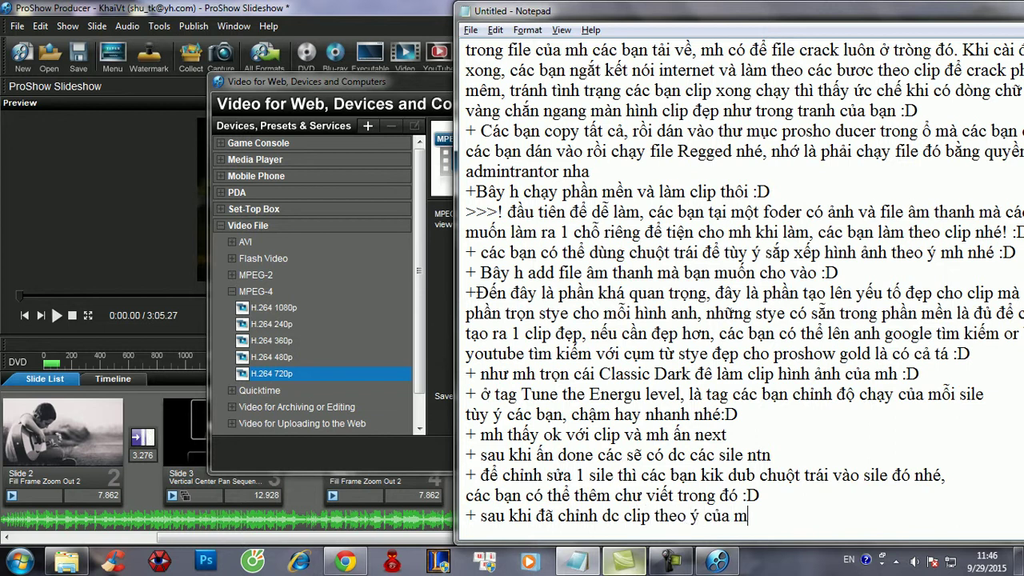
pyautogui.write('h cácban')
pyautogui.press('BackSpace')
pyautogui.press('BackSpace')
pyautogui.press('BackSpace')
pyautogui.write('bạn suất')
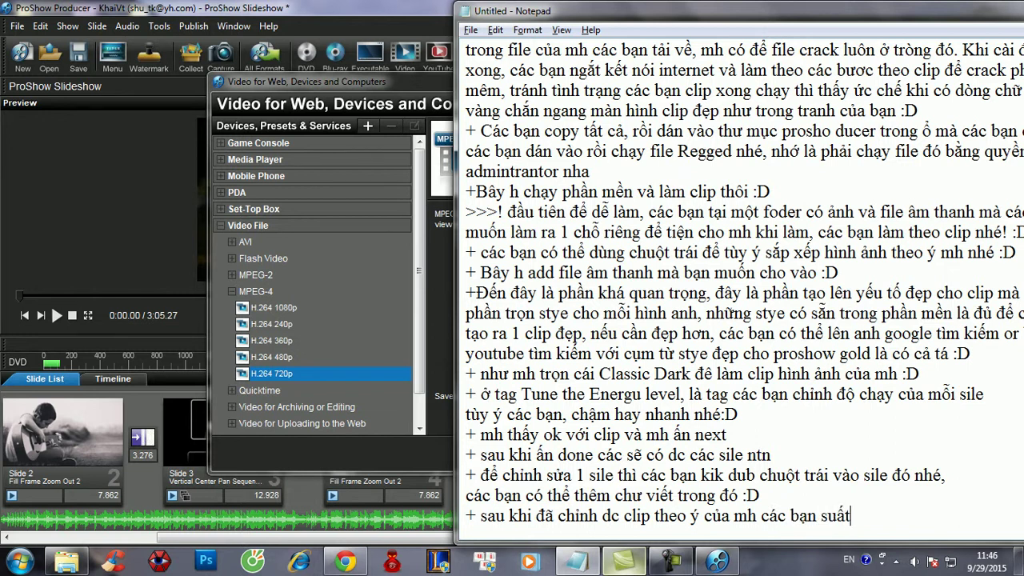
pyautogui.write(' video thôi')
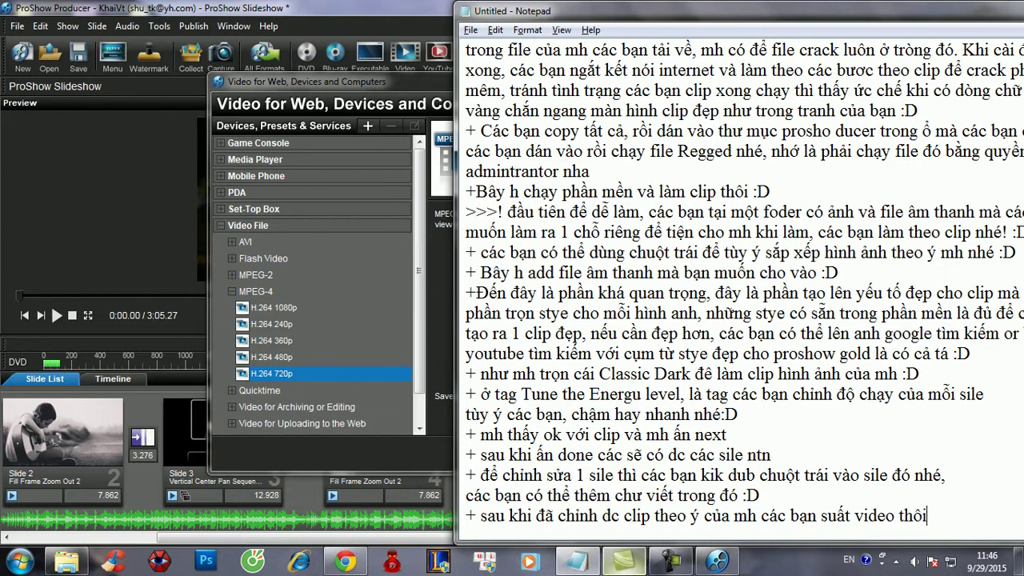
# - Close ProShow Producer's video publishing dialog, then reposition the Notepad window and bring the end of the notes into view
pyautogui.hotkey('alt', 'Tab')
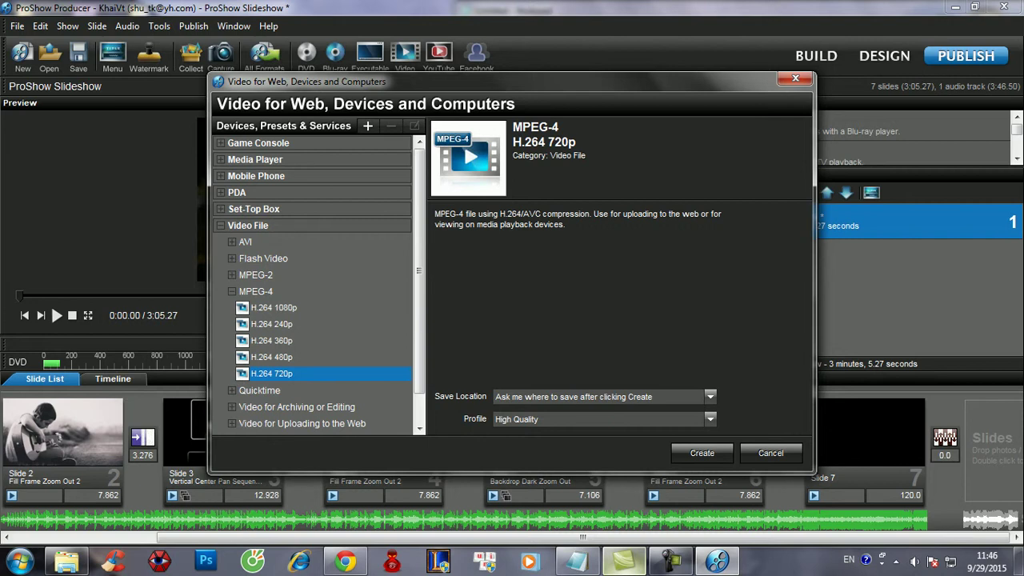
pyautogui.click(795, 78)
pyautogui.hotkey('alt', 'Tab')
pyautogui.moveTo(769, 11); pyautogui.dragTo(626, 74)
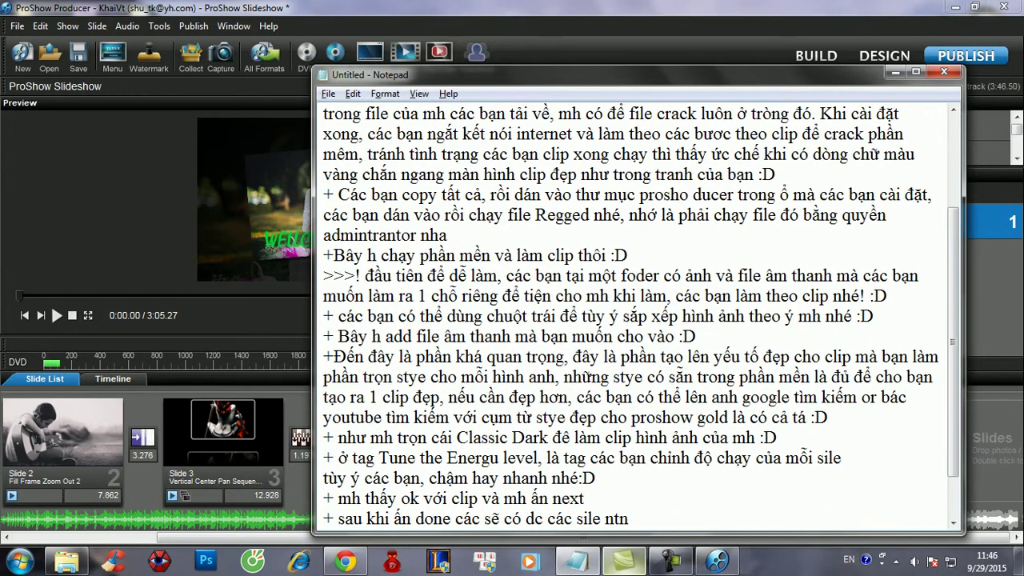
pyautogui.press('Return')
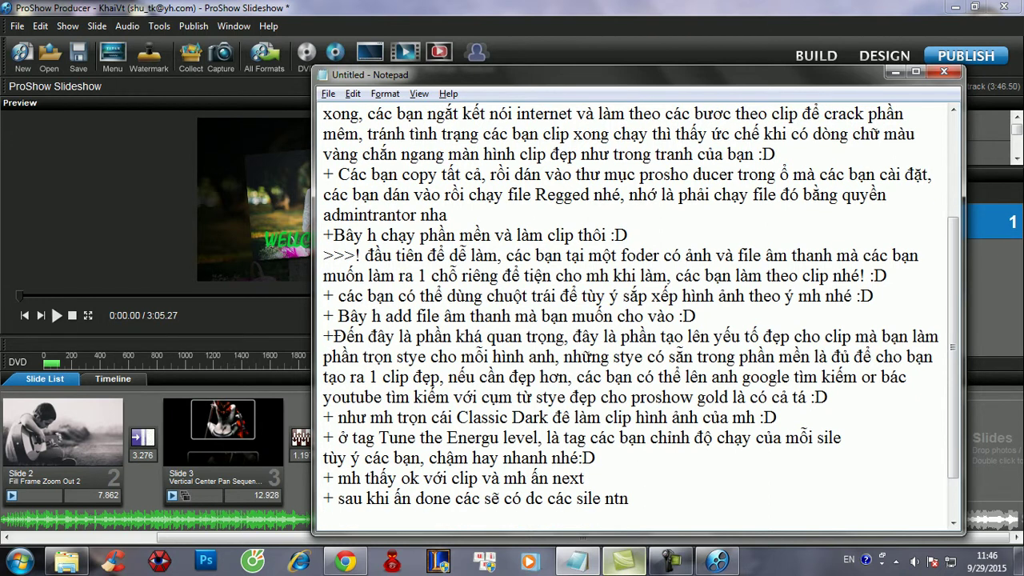
pyautogui.write('+ để chỉnh sửa 1 sile thì các bạn kik dub chuột trái vào sile đó nhé,')
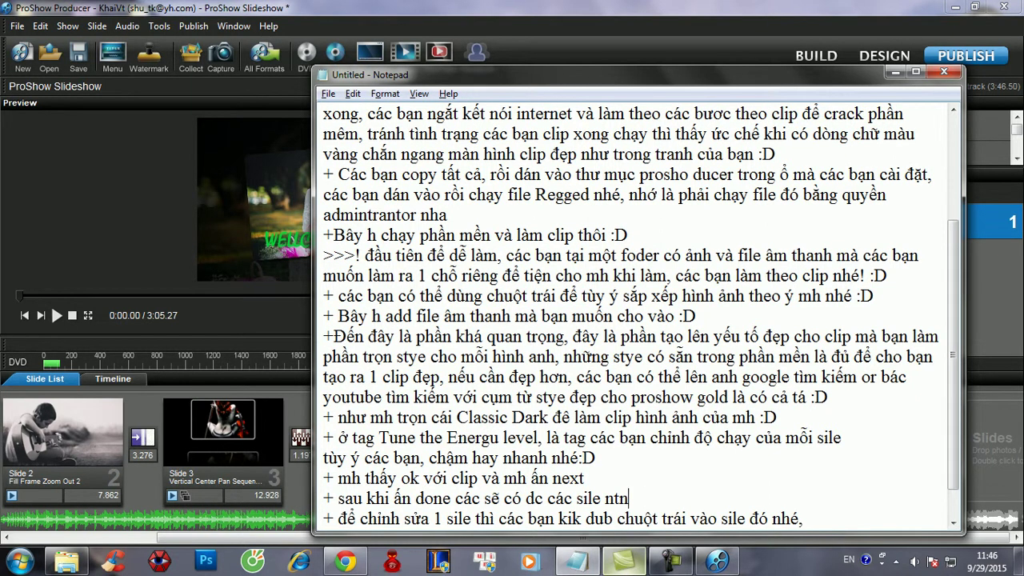
pyautogui.write('các bạn có thể thêm chư viết trong đó :D + sau khi đã chỉnh dc clip theo ý của mh các bạn suất video thôi')
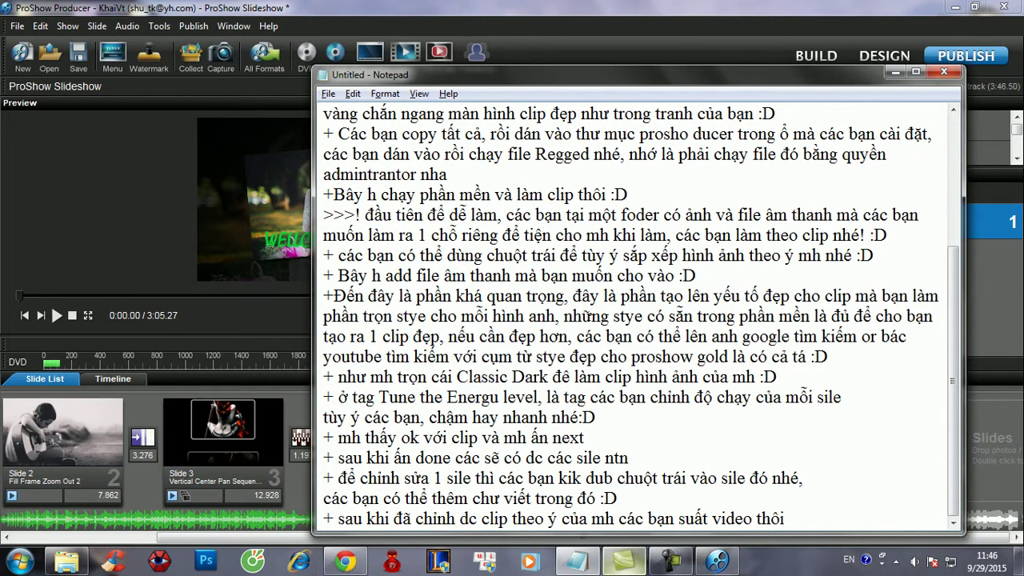
# - Append ", bạn trọn the Publish" to the last line of the notes
pyautogui.click(785, 519)
pyautogui.write(', bạn trọn the')
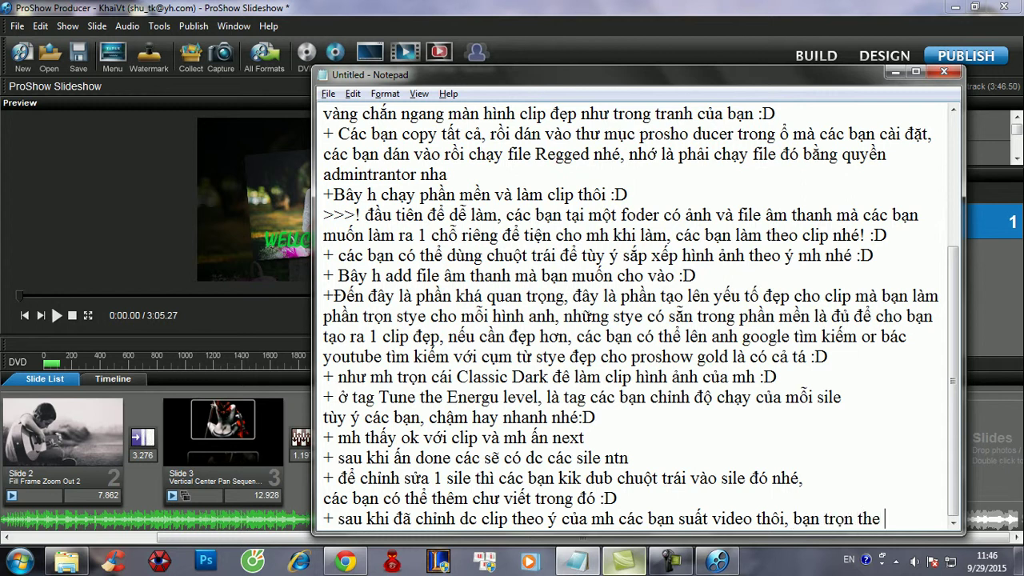
pyautogui.write(' P')
pyautogui.write('u')
pyautogui.write('bkl')
pyautogui.press('BackSpace')
pyautogui.press('BackSpace')
pyautogui.write('lish')
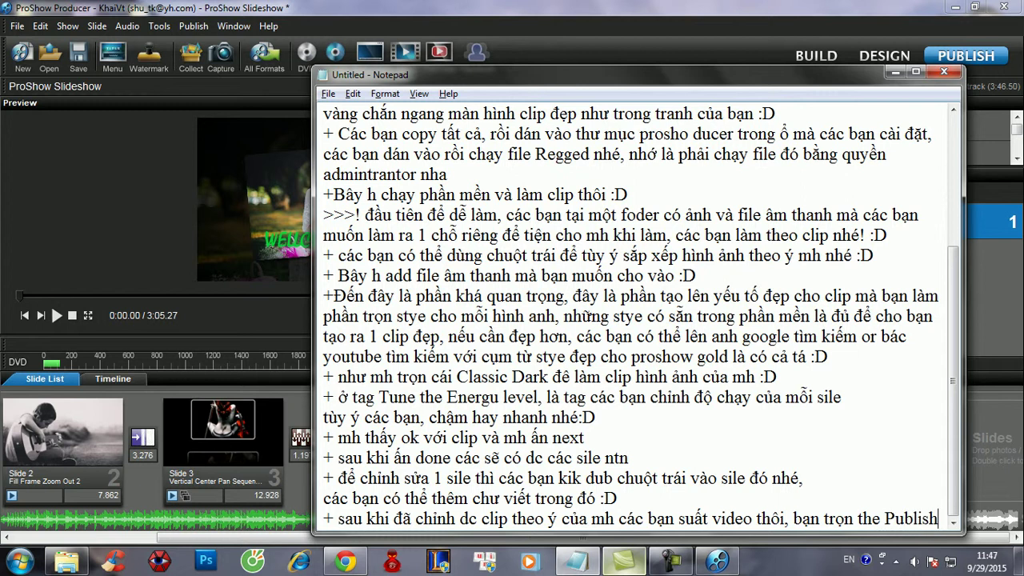
# - Continue the note on a new line with "và làm như mh nhé"
pyautogui.press('Return')
pyautogui.write('rồitrong')
pyautogui.press('BackSpace')
pyautogui.press('BackSpace')
pyautogui.press('BackSpace')
pyautogui.press('BackSpace')
pyautogui.press('BackSpace')
pyautogui.press('BackSpace')
pyautogui.press('BackSpace')
pyautogui.press('BackSpace')
pyautogui.press('BackSpace')
pyautogui.write('và làmn')
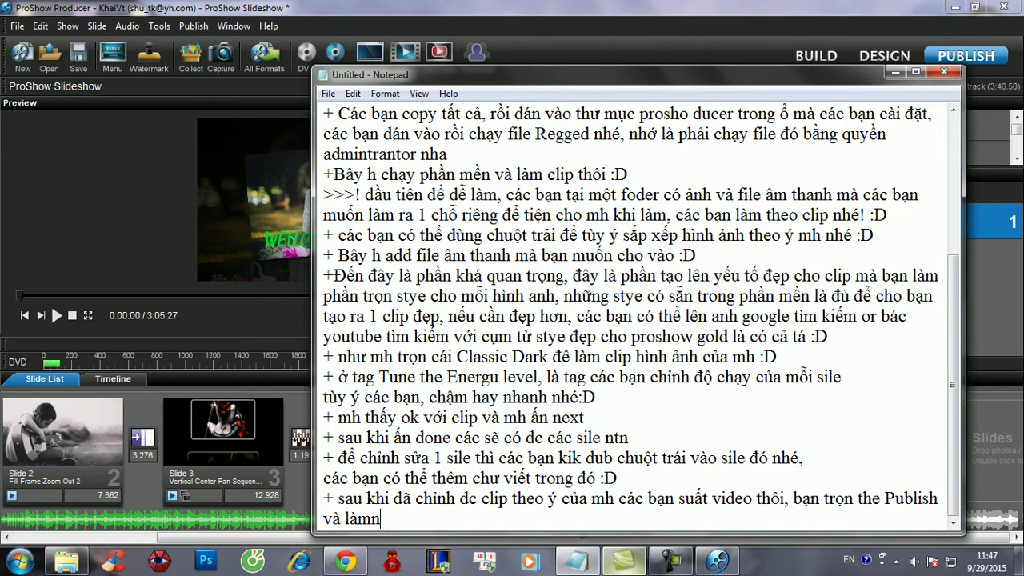
pyautogui.press('BackSpace')
pyautogui.press('BackSpace')
pyautogui.write('m như mh nhé')
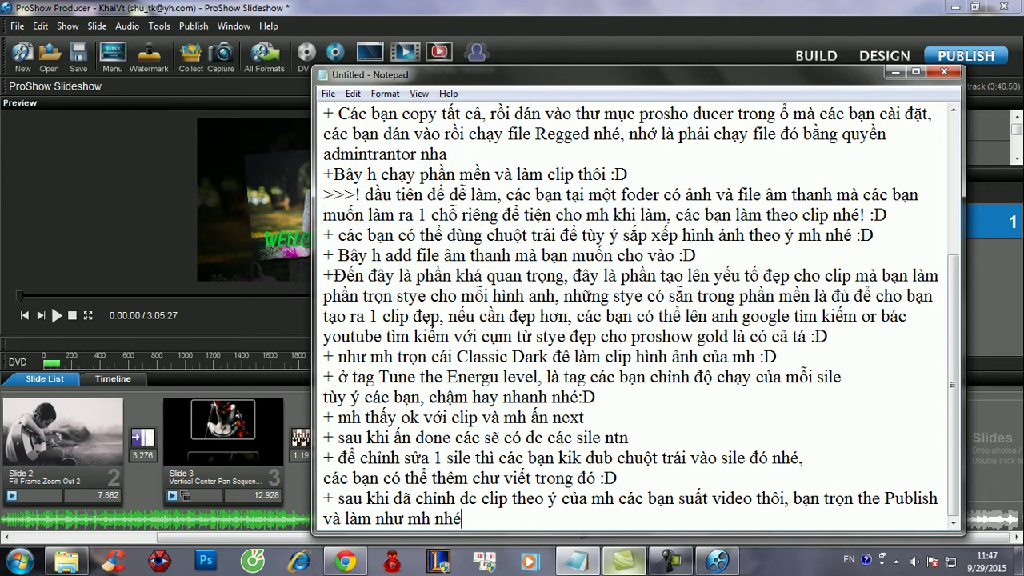
# - Switch to ProShow Producer, reopen the video publishing options and look over the AVI presets under Video File
pyautogui.hotkey('alt', 'Tab')
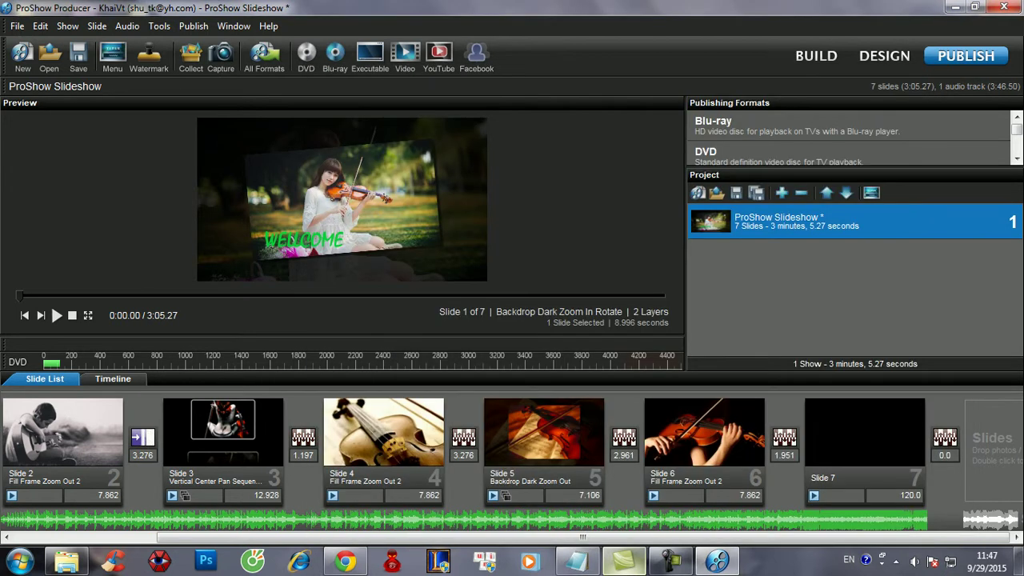
pyautogui.click(405, 54)
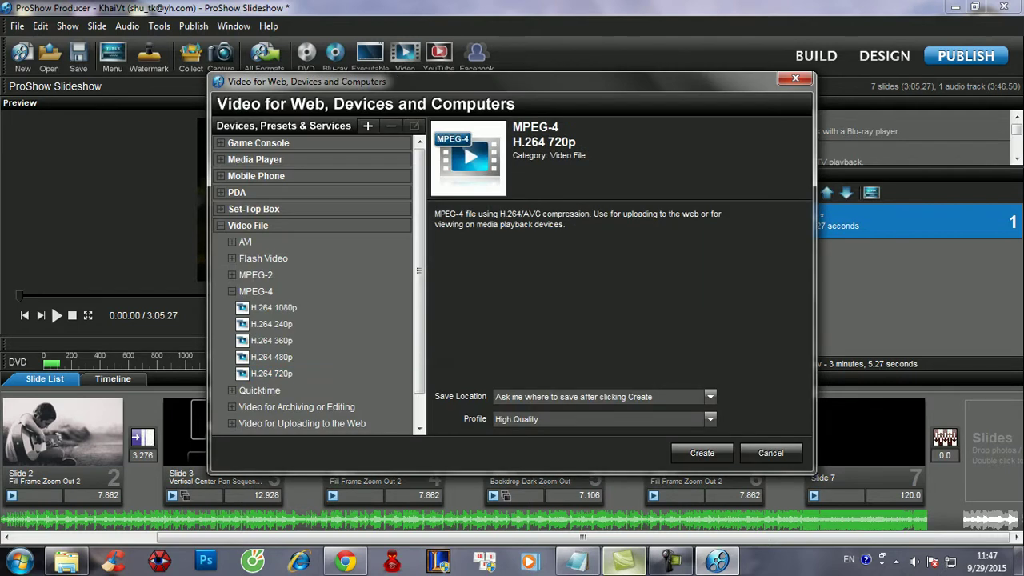
pyautogui.click(221, 226)
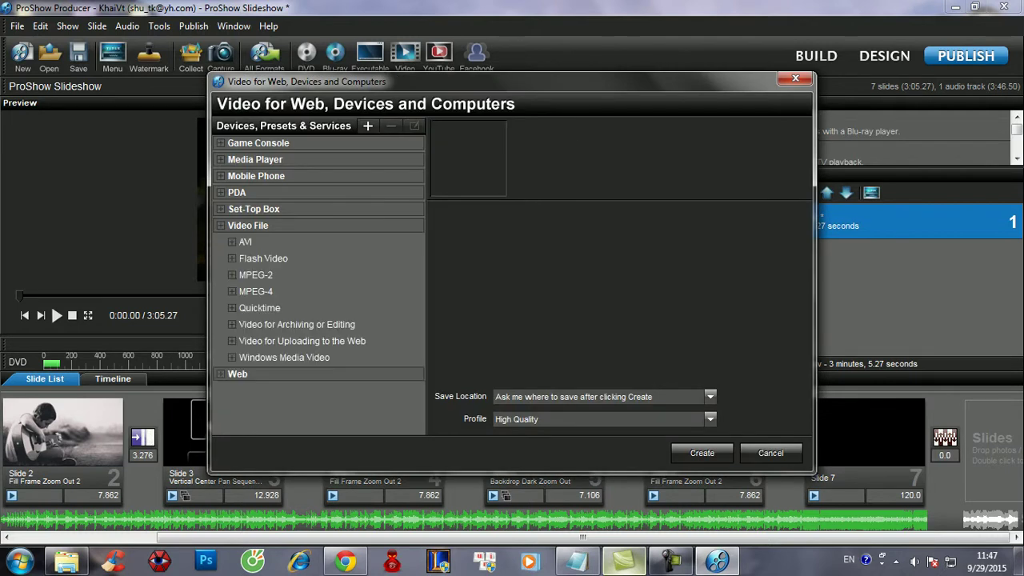
pyautogui.click(232, 242)
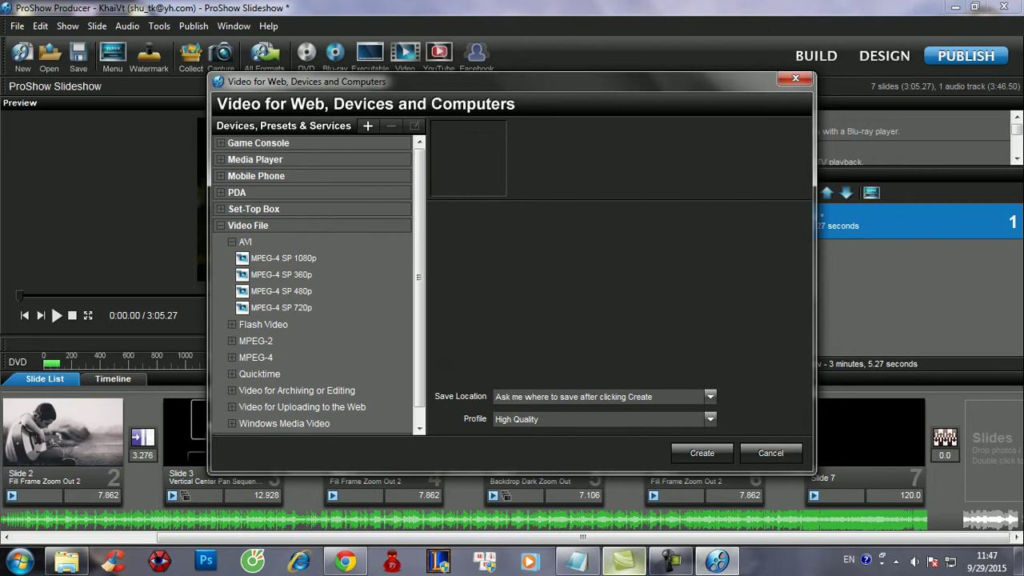
pyautogui.click(282, 309)
pyautogui.click(282, 292)
pyautogui.click(232, 241)
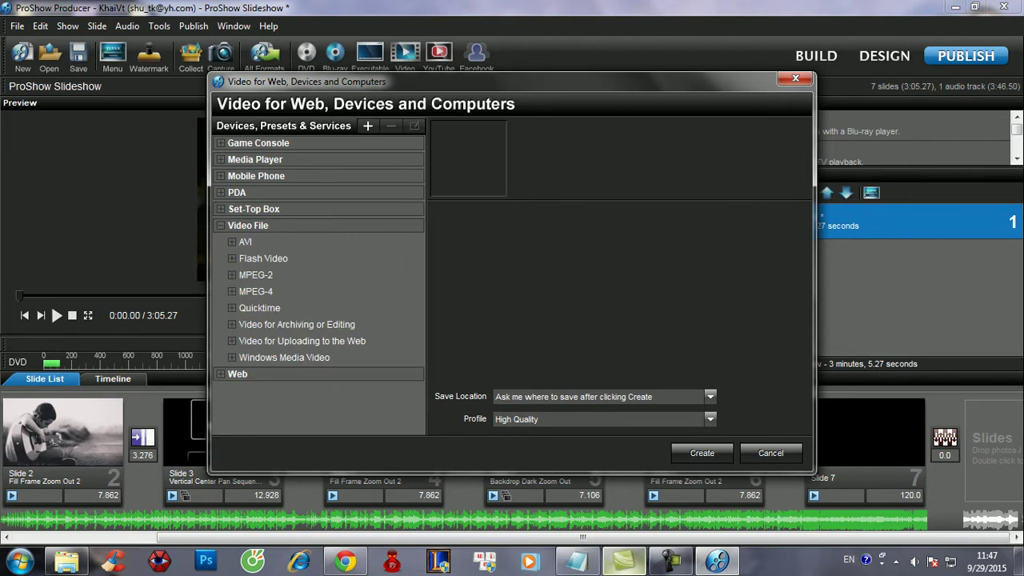
# - In Notepad, extend the last line with ", bạn thích suât ra duôi video gì cũng dc, HD nhé :D"
pyautogui.click(578, 561)
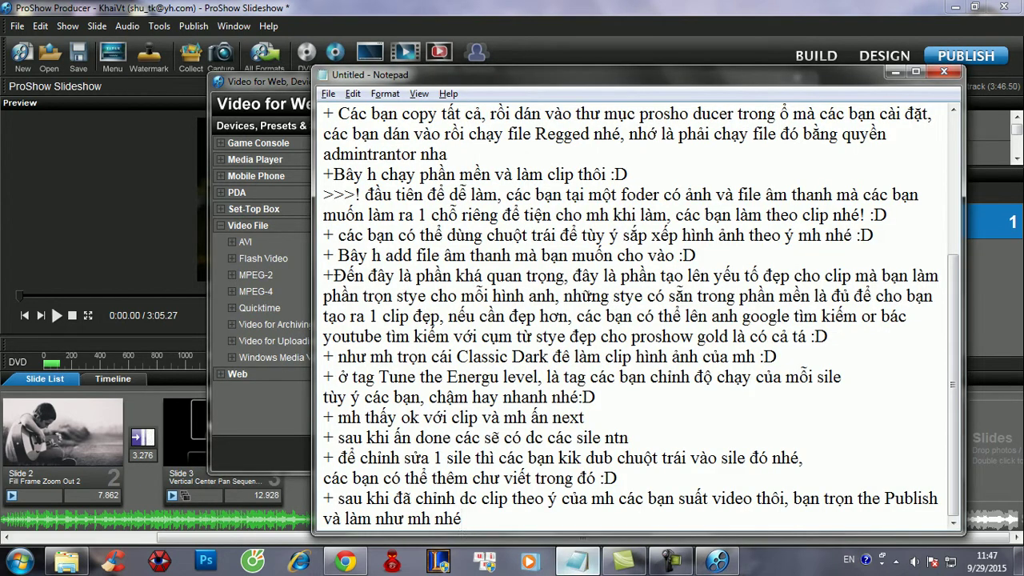
pyautogui.write(', bạn th')
pyautogui.write('ich suấy')
pyautogui.press('BackSpace')
pyautogui.press('BackSpace')
pyautogui.press('BackSpace')
pyautogui.write('t')
pyautogui.press('BackSpace')
pyautogui.write('ất')
pyautogui.write(' ra fil')
pyautogui.write('e')
pyautogui.press('BackSpace')
pyautogui.press('BackSpace')
pyautogui.press('BackSpace')
pyautogui.press('BackSpace')
pyautogui.write('duôi video gì cũng dc, HD ')
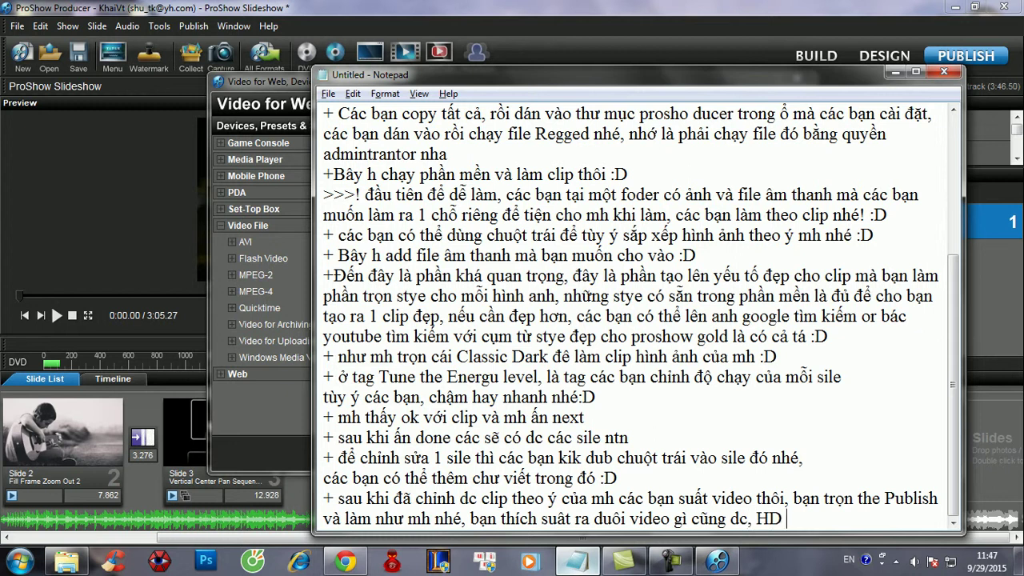
pyautogui.write('nhé :D')
# - Back in ProShow Producer, check the Flash Video presets, then create the video with the MPEG-4 H.264 720p preset
pyautogui.hotkey('alt', 'Tab')
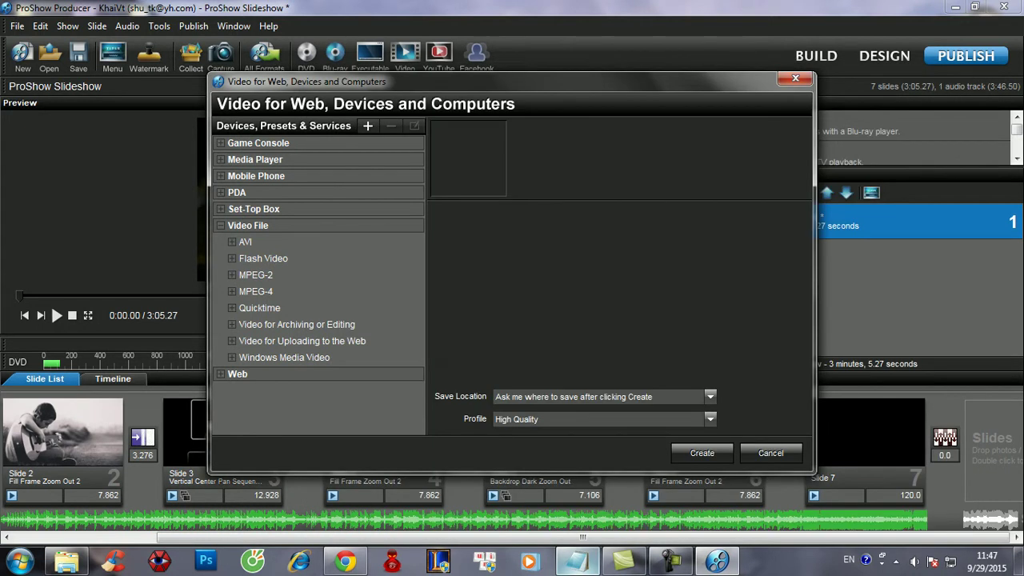
pyautogui.click(232, 258)
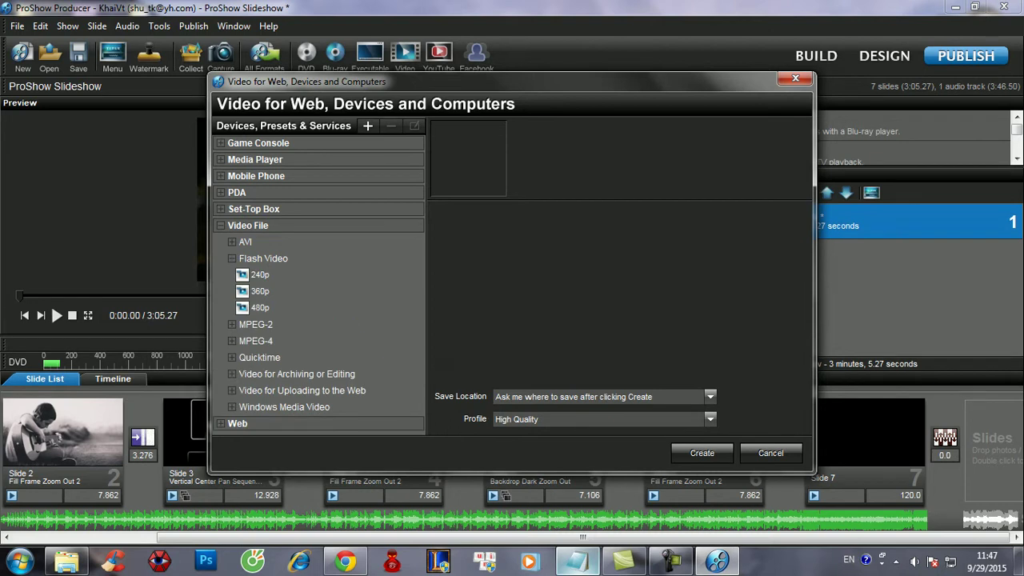
pyautogui.click(232, 259)
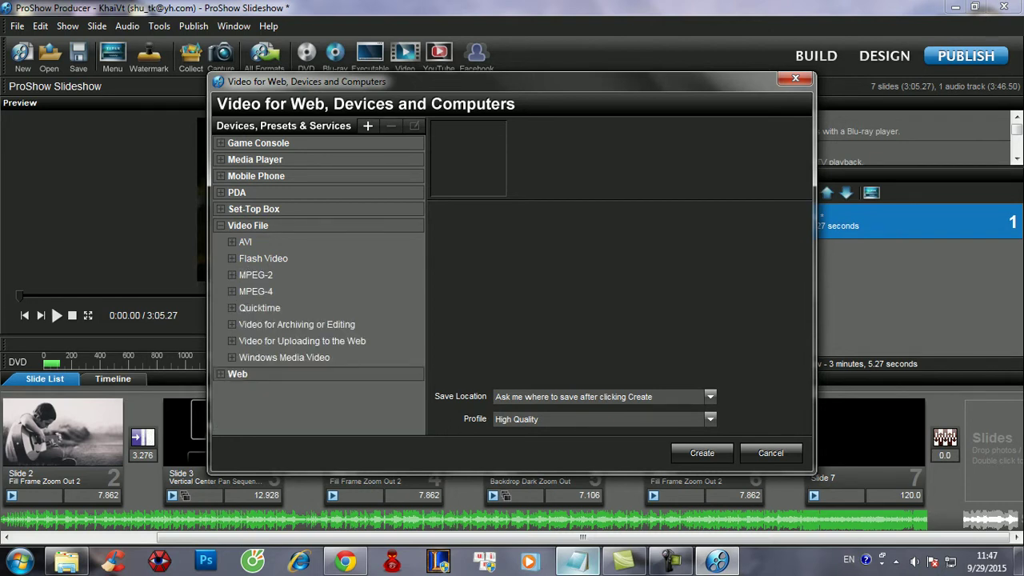
pyautogui.click(232, 291)
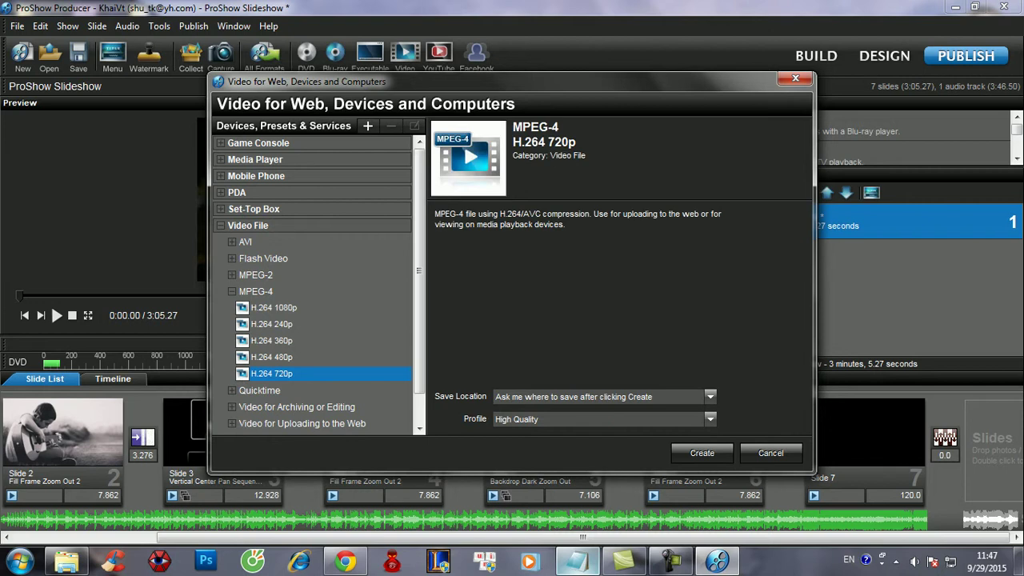
pyautogui.click(702, 453)
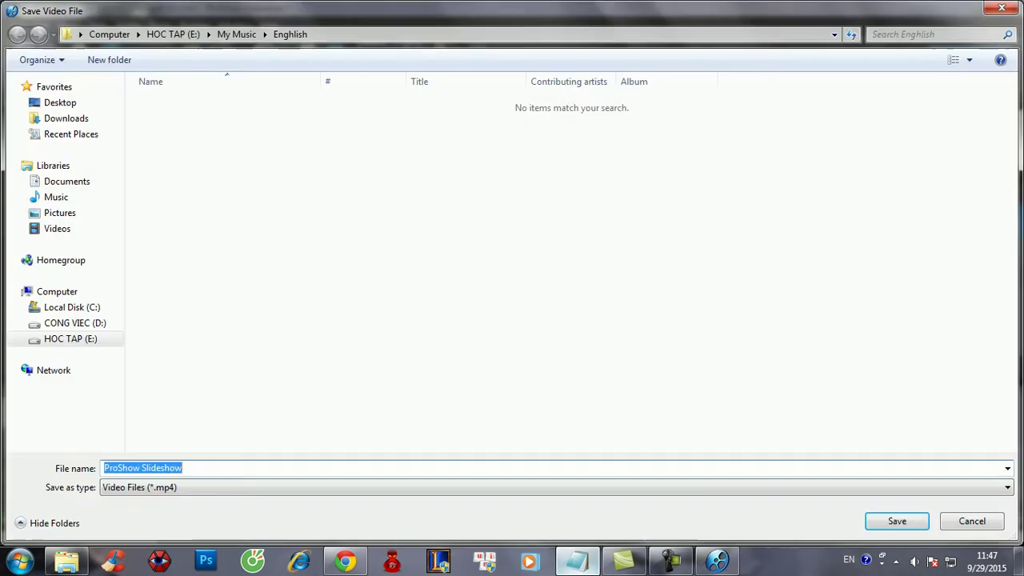
# - Choose the Desktop as the video's save location, enter "làm clip :D" as the file name, and return to the publishing options
pyautogui.click(66, 119)
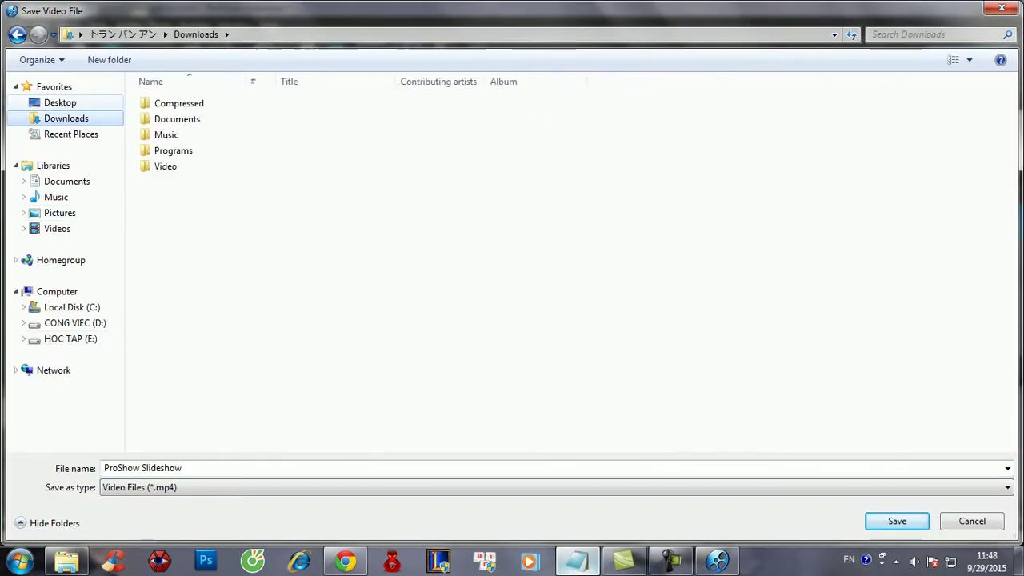
pyautogui.click(60, 104)
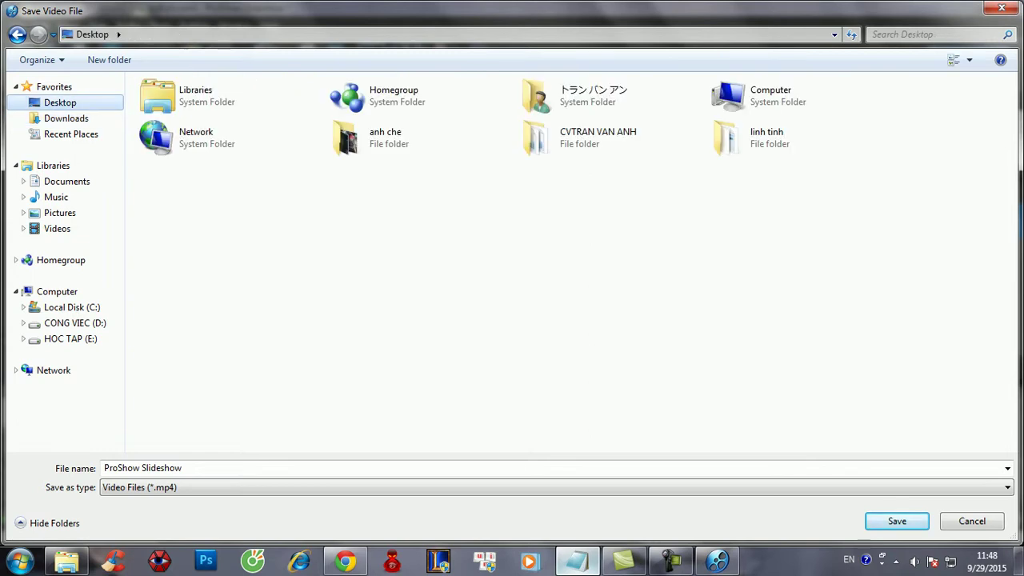
pyautogui.click(208, 469)
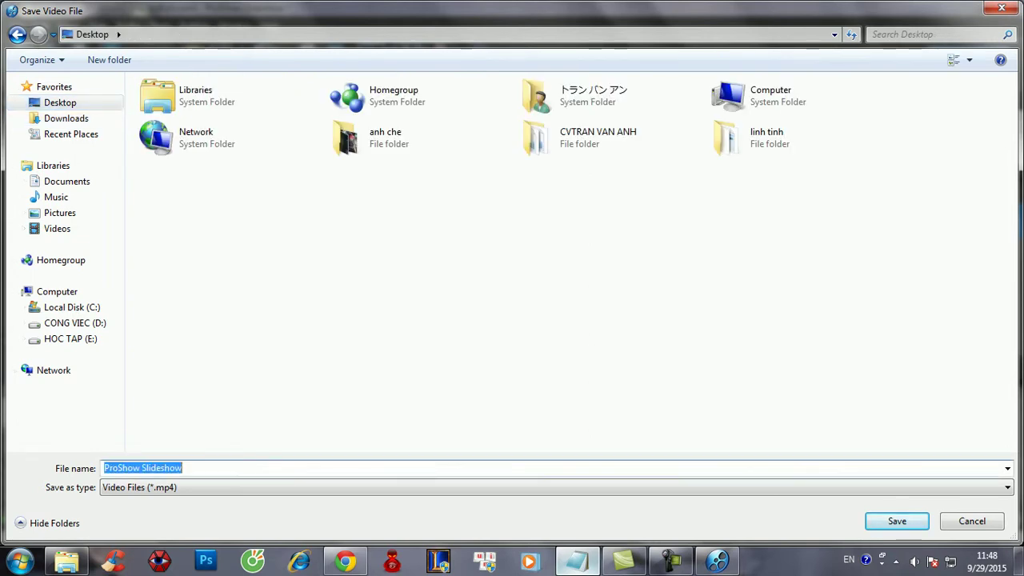
pyautogui.write('làm clo')
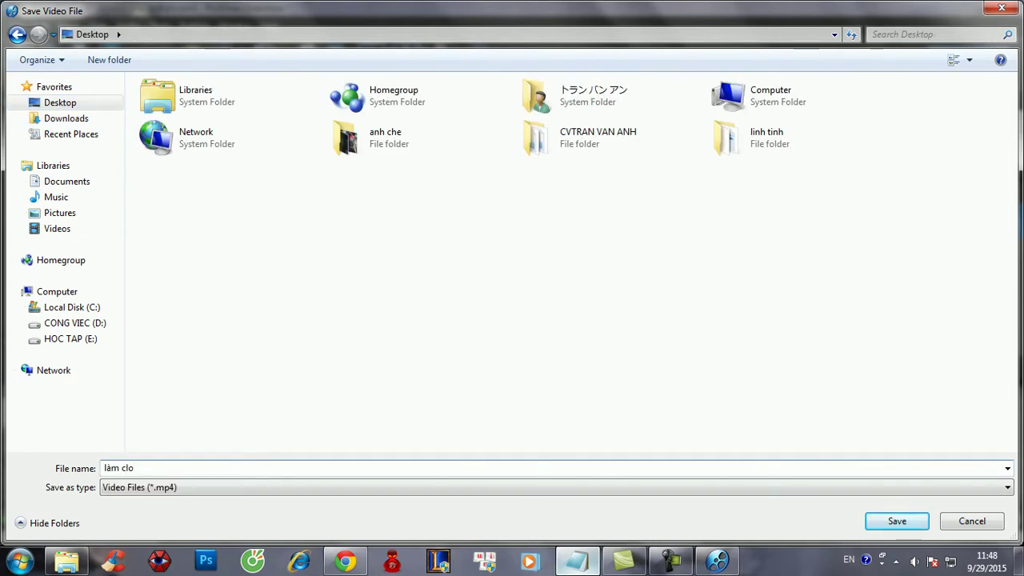
pyautogui.press('BackSpace')
pyautogui.write('ip :D')
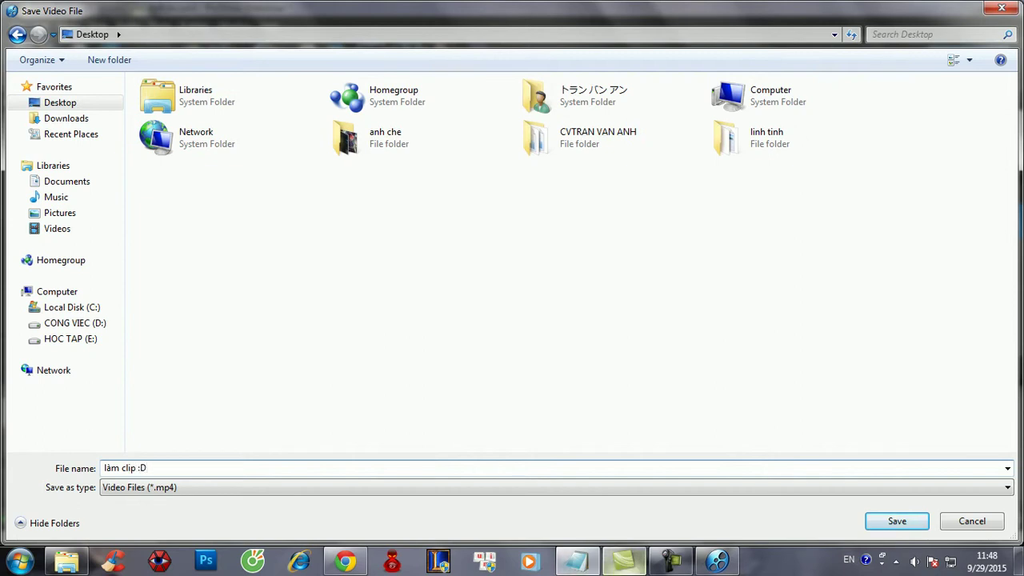
pyautogui.click(718, 561)
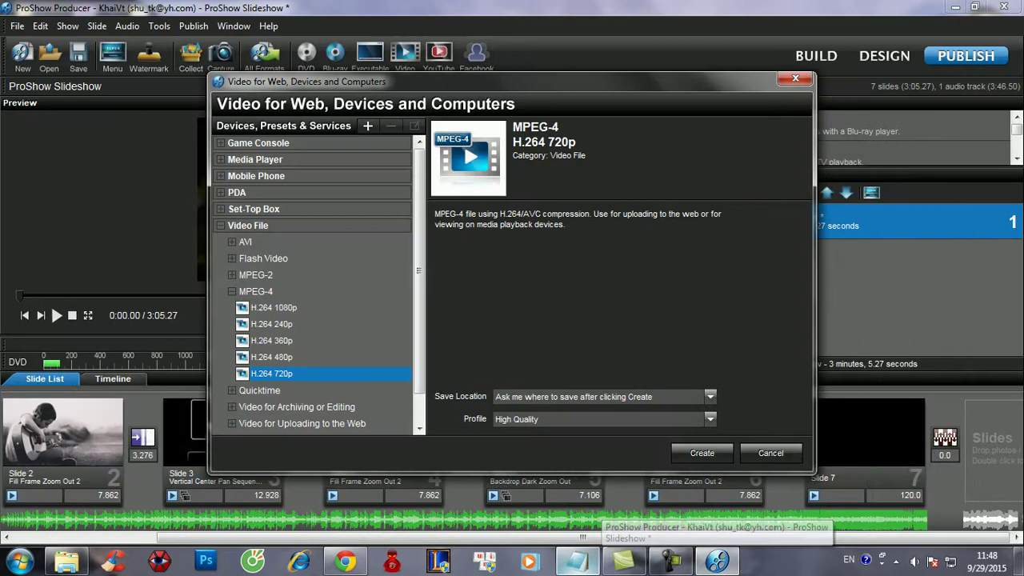
# - In Notepad, add a new line reading "sau đó các bạn save lại và đợi thưởng thúc video cua mh thôi :D"
pyautogui.click(578, 561)
pyautogui.press('Return')
pyautogui.write('sau đó')
pyautogui.write(' c')
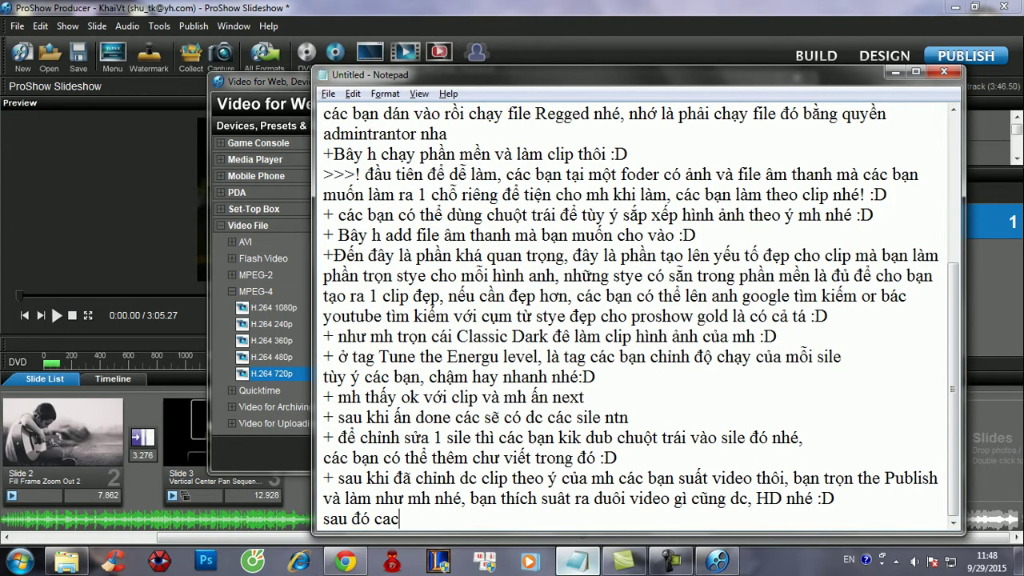
pyautogui.write('ác bán save la')
pyautogui.write('i và đợi thưởng thúc vi deo')
pyautogui.press('BackSpace')
pyautogui.press('BackSpace')
pyautogui.press('BackSpace')
pyautogui.press('BackSpace')
pyautogui.write('deo cua mh')
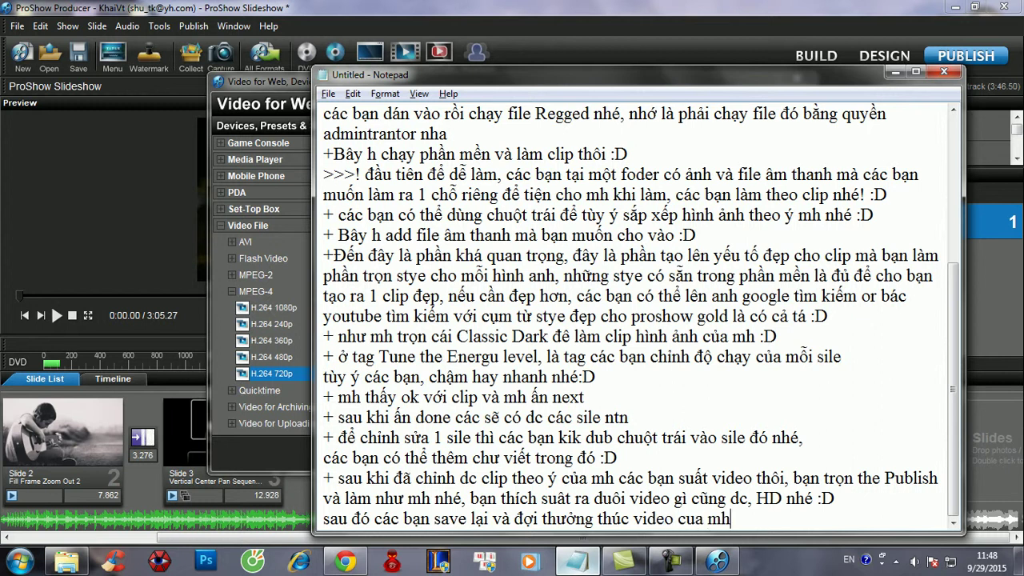
pyautogui.write(' thôi :D')
pyautogui.scroll(4, 636, 320)
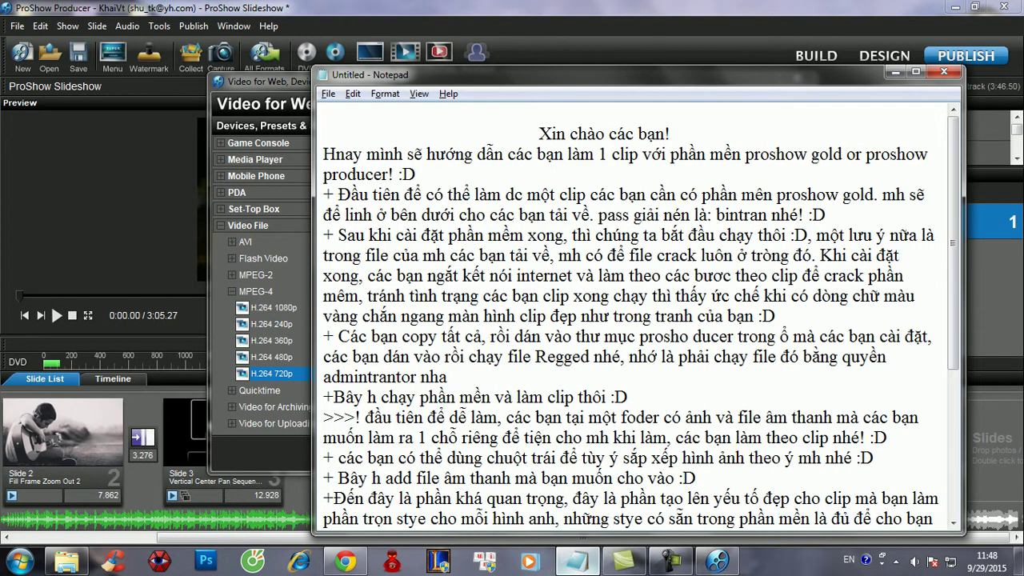
pyautogui.scroll(-4, 636, 320)
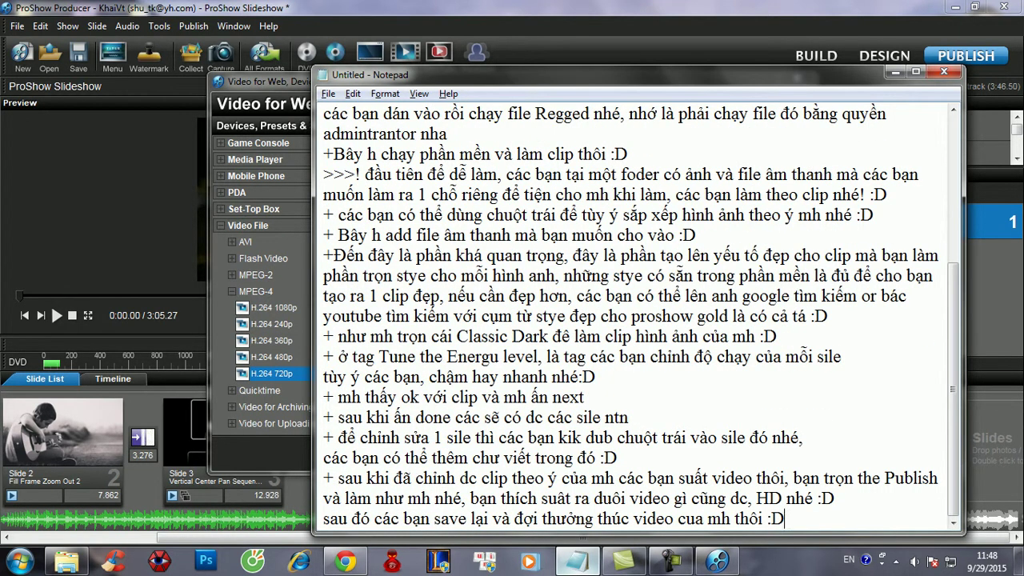
# - Add the farewell line "xin chào và hẹn gặp lai các bạn," at the end of the note
pyautogui.press('Return')
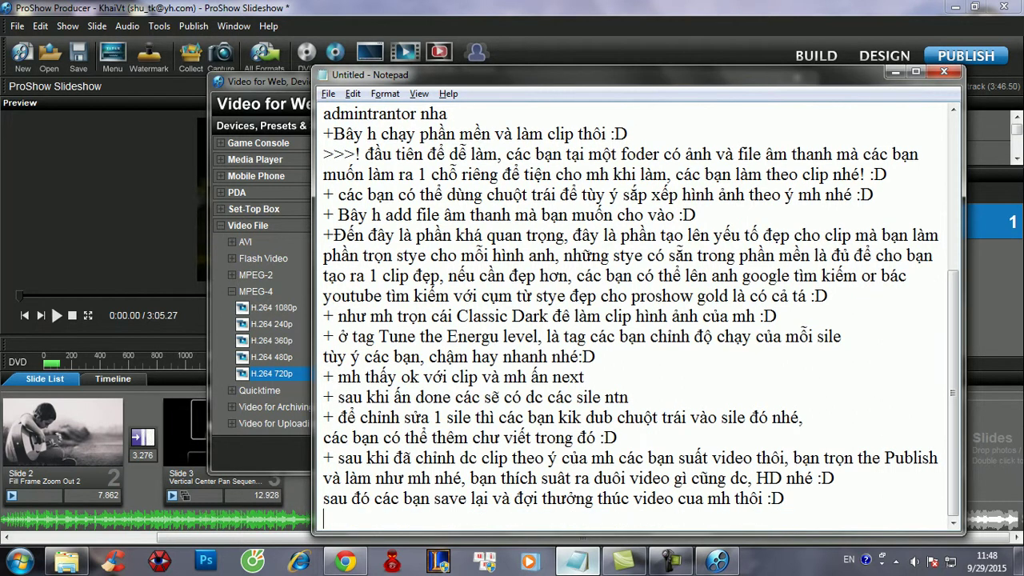
pyautogui.write('xin chao và')
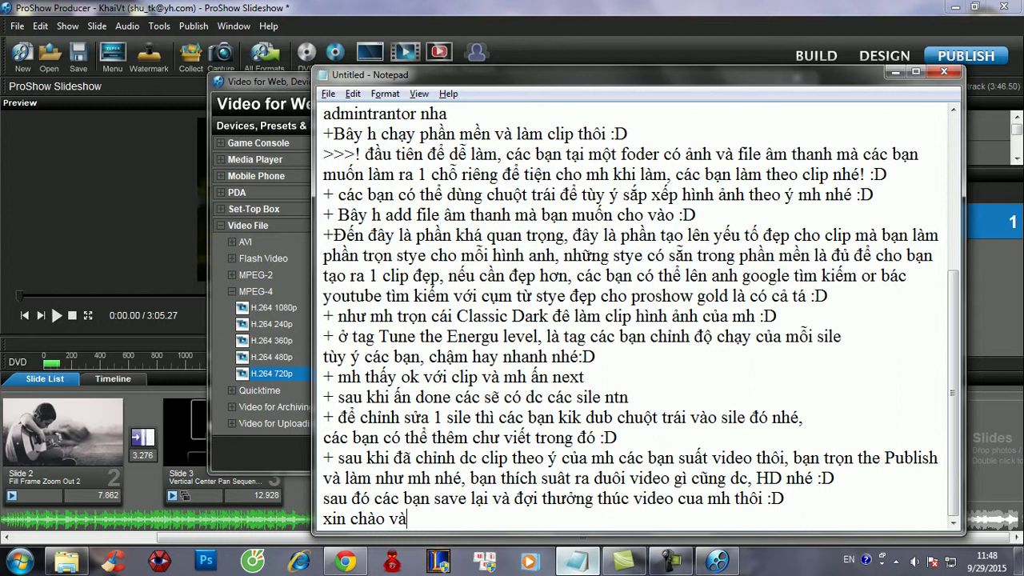
pyautogui.write(' hẹn găpj laio')
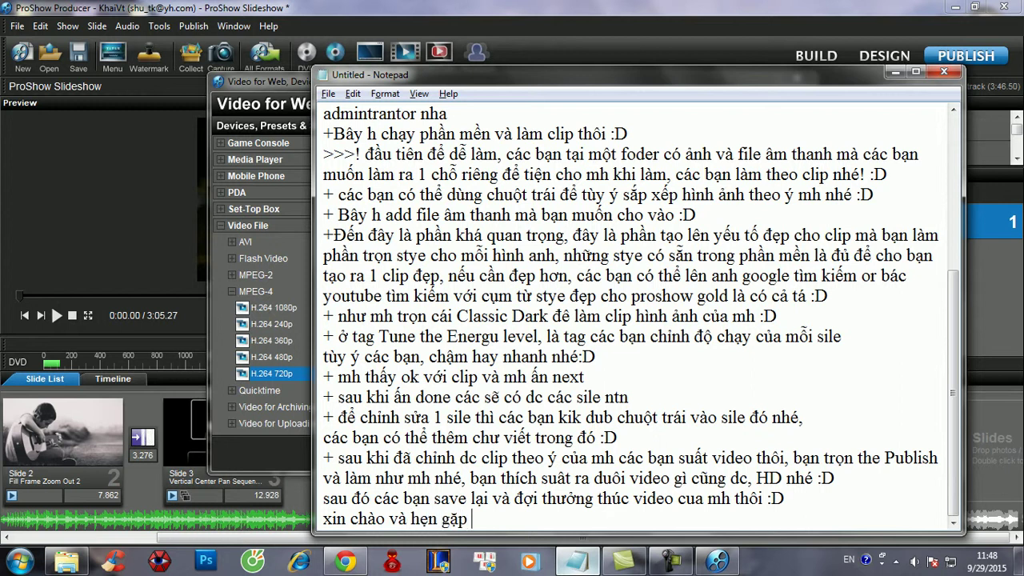
pyautogui.press('BackSpace')
pyautogui.write('các b')
pyautogui.write('anj')
pyautogui.write(',')
# - Add a new line reading "có vấn đề gì các bạn cmt ở bên dưới mh sẽ reply lại :D tk your"
pyautogui.press('Return')
pyautogui.write('cos b')
pyautogui.press('BackSpace')
pyautogui.write('va')
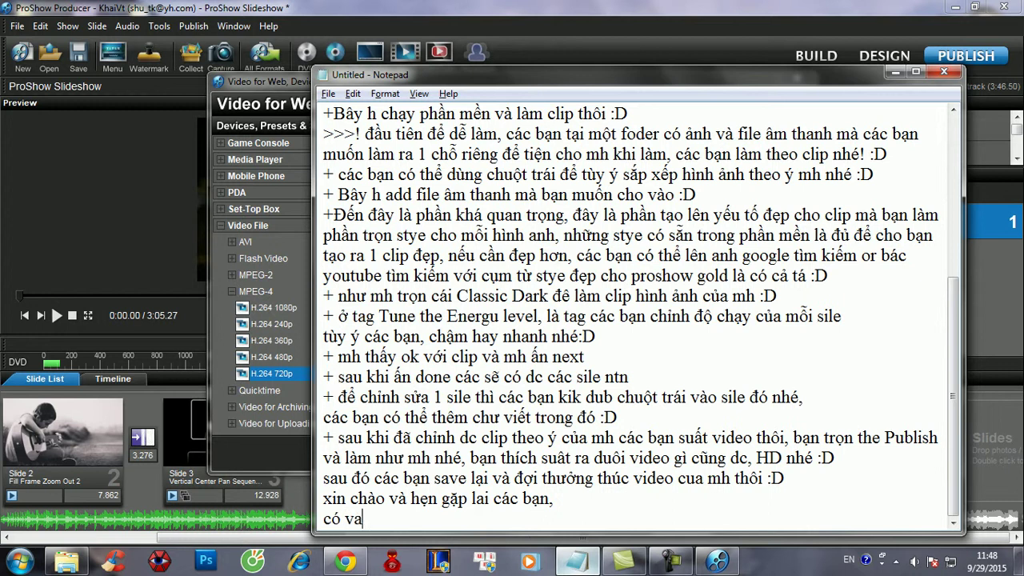
pyautogui.write('ans ddeef gif cacs banj cmt owr')
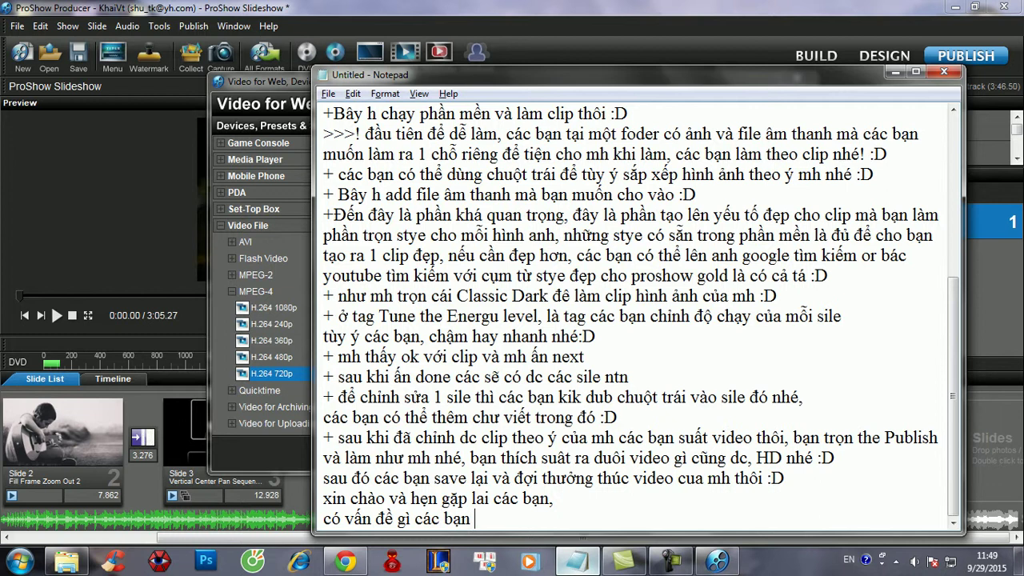
pyautogui.write(' been duoiws mh sex ')
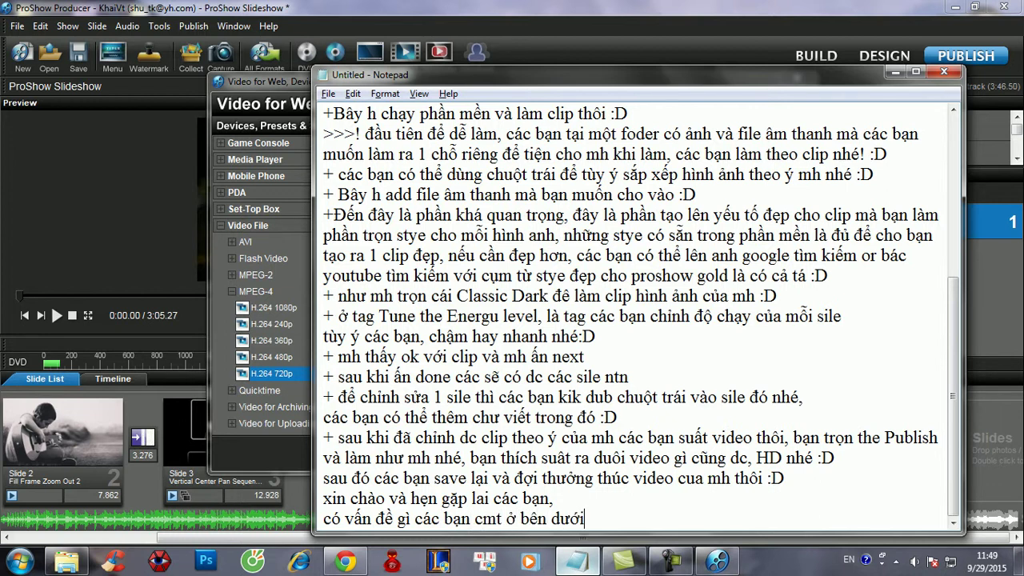
pyautogui.write('repl')
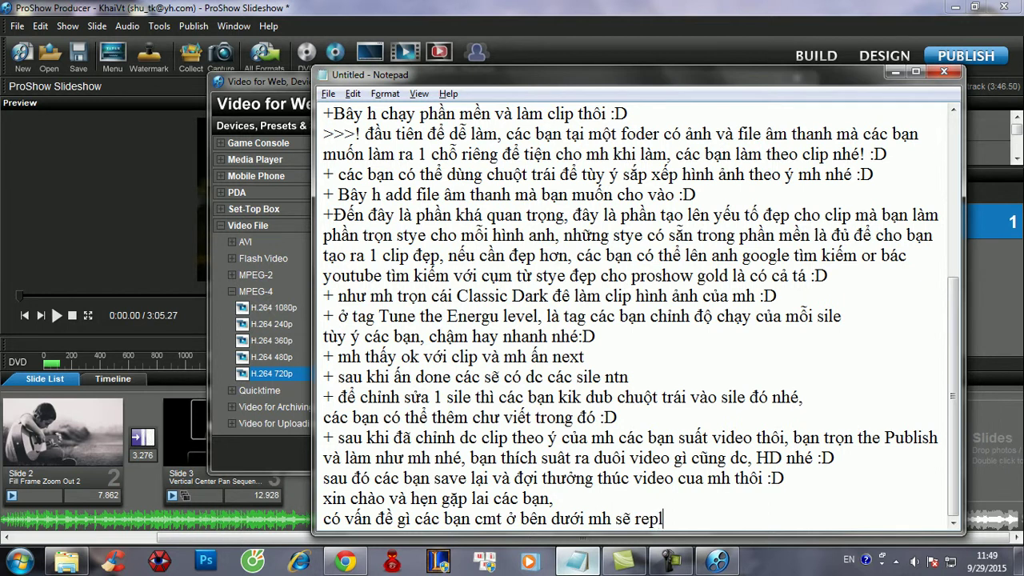
pyautogui.write('y laij :D tk yo')
pyautogui.write('ur')
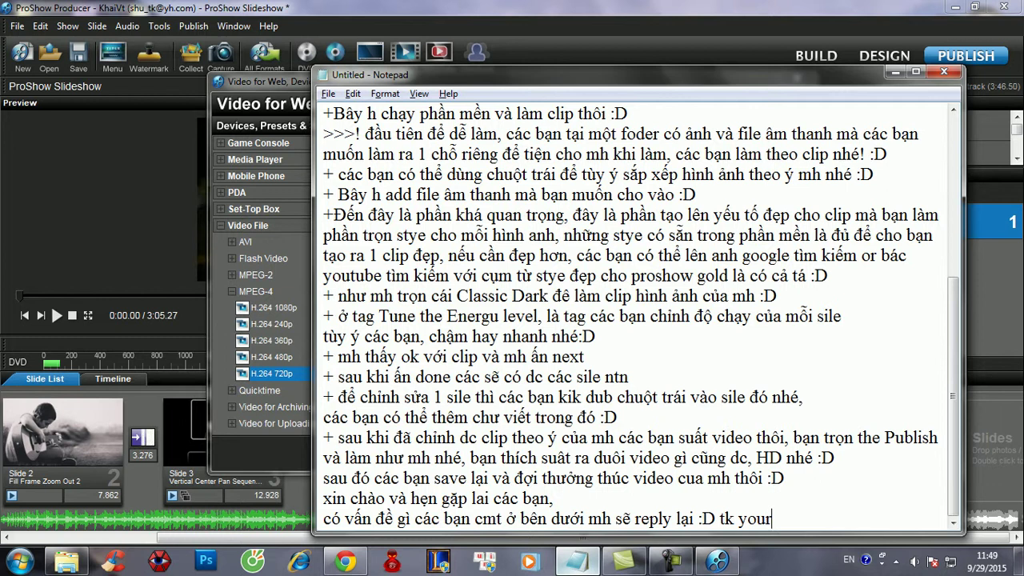
# - Extend the last line with "best" and delete the closing words "tk your best" so it ends with ":D"
pyautogui.write(' best')
pyautogui.hotkey('shift', 'Left')
pyautogui.hotkey('shift', 'Left')
pyautogui.hotkey('shift', 'Left')
pyautogui.hotkey('shift', 'Left')
pyautogui.hotkey('shift', 'Left')
pyautogui.hotkey('shift', 'Left')
pyautogui.hotkey('shift', 'Left')
pyautogui.hotkey('shift', 'Left')
pyautogui.hotkey('shift', 'Left')
pyautogui.hotkey('shift', 'Left')
pyautogui.hotkey('shift', 'Left')
pyautogui.hotkey('shift', 'Left')
pyautogui.hotkey('shift', 'Left')
pyautogui.press('BackSpace')
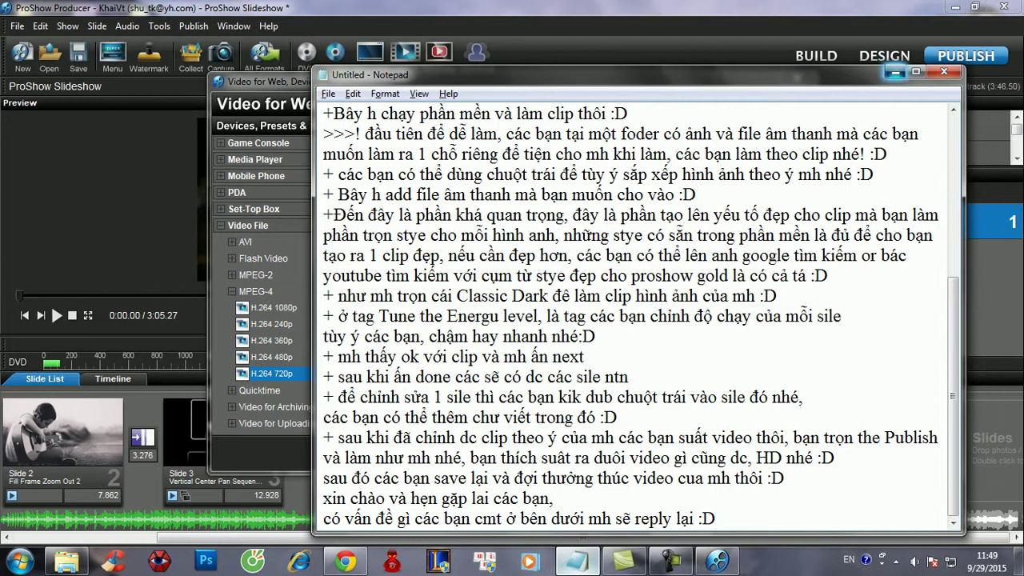
# - Minimize Notepad, cancel the video publishing options, and close ProShow Producer without saving the show
pyautogui.click(895, 72)
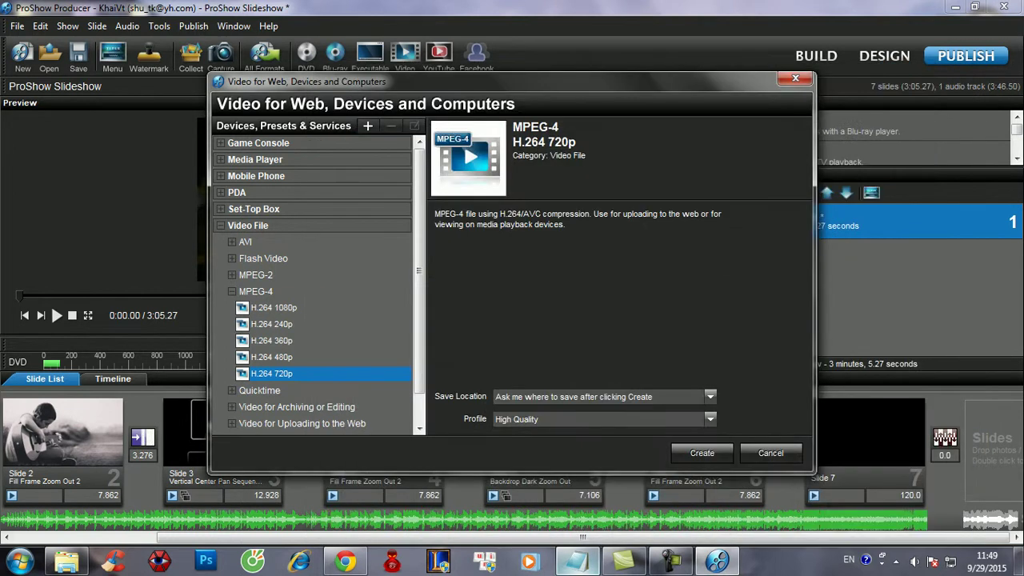
pyautogui.click(771, 453)
pyautogui.click(1004, 6)
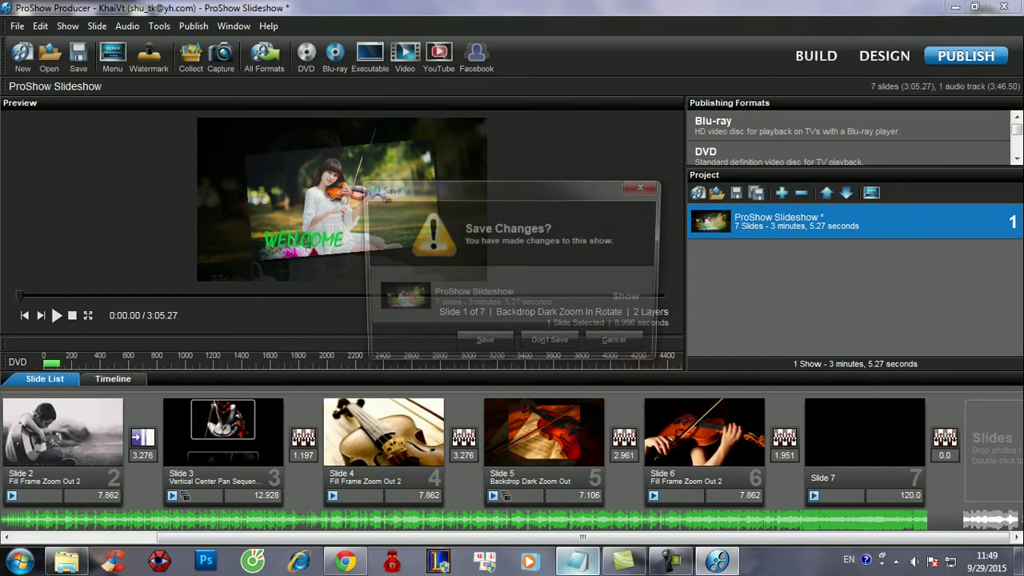
pyautogui.click(552, 346)
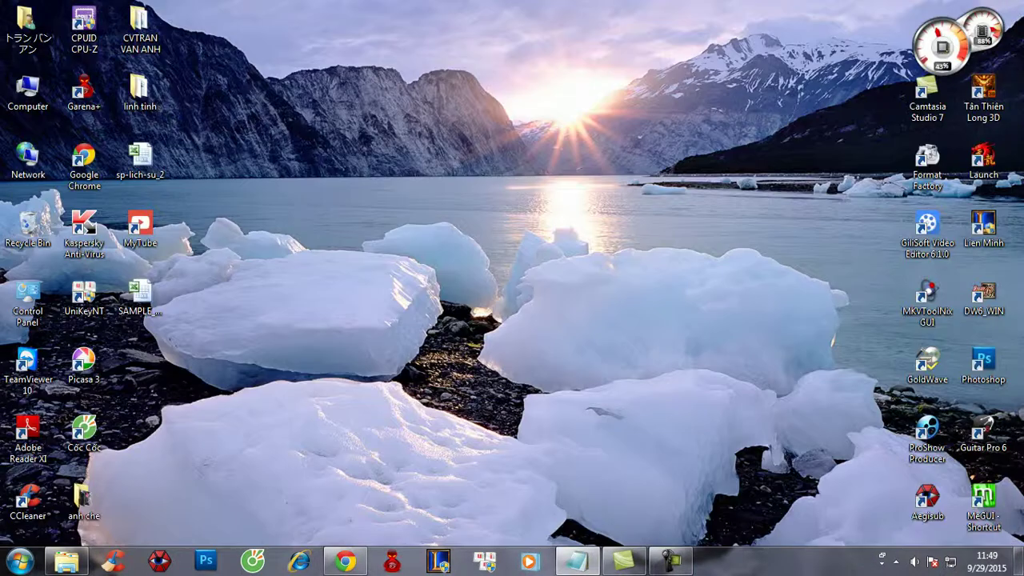
pyautogui.click(671, 561)
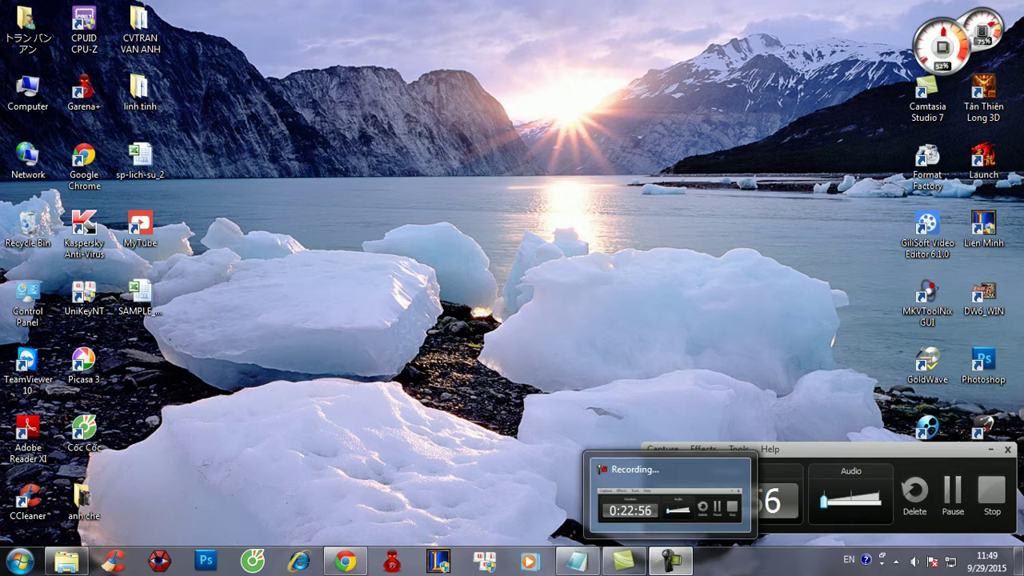